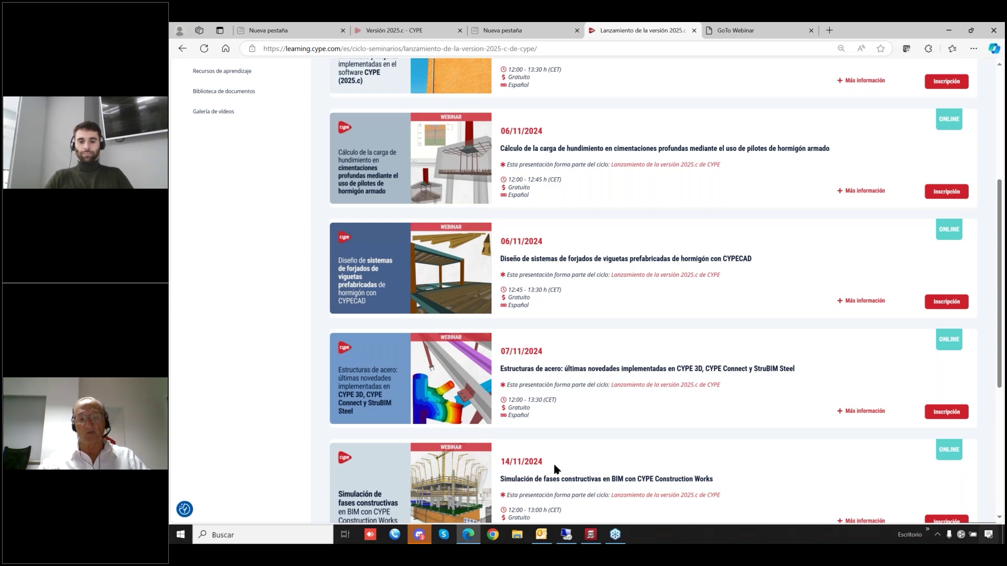
# Switch to CYPECAD and open the electronic licence's module permissions from the program information.
pyautogui.click(590, 536)
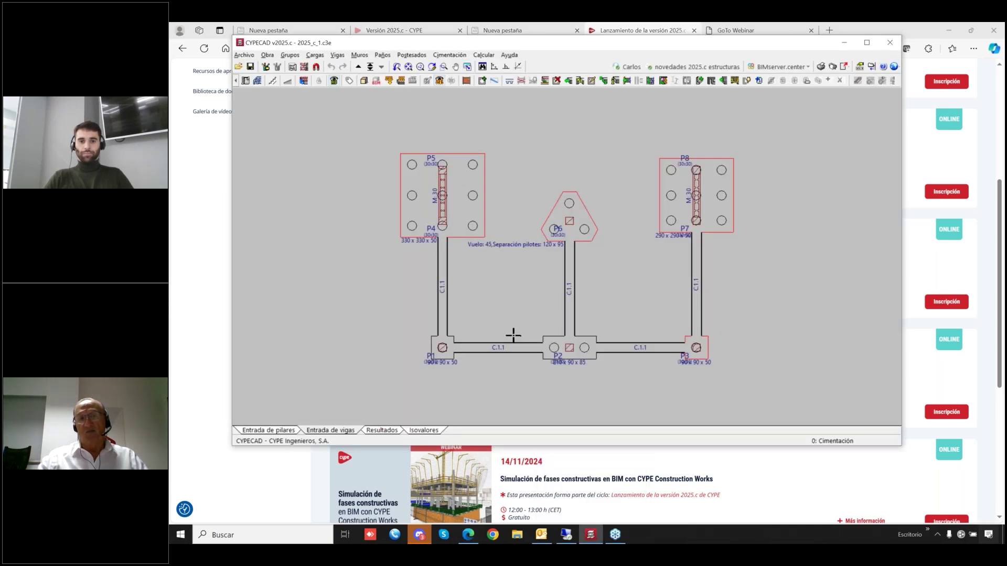
pyautogui.click(508, 56)
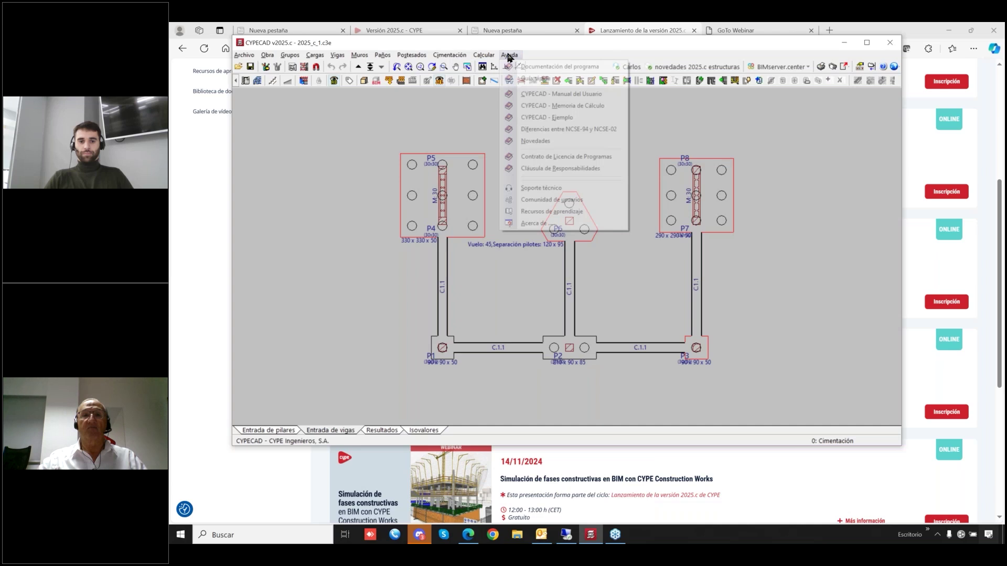
pyautogui.click(524, 224)
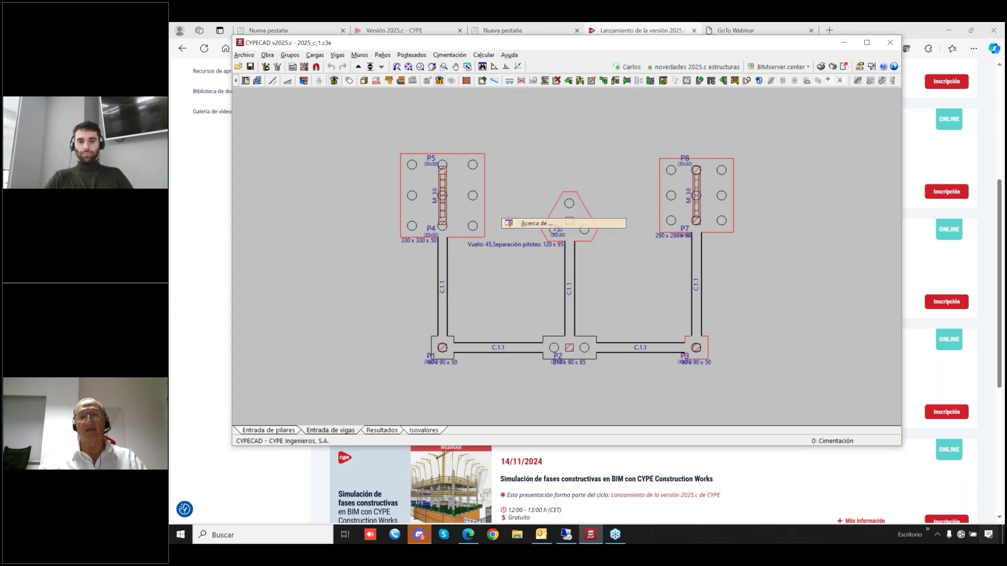
pyautogui.click(652, 317)
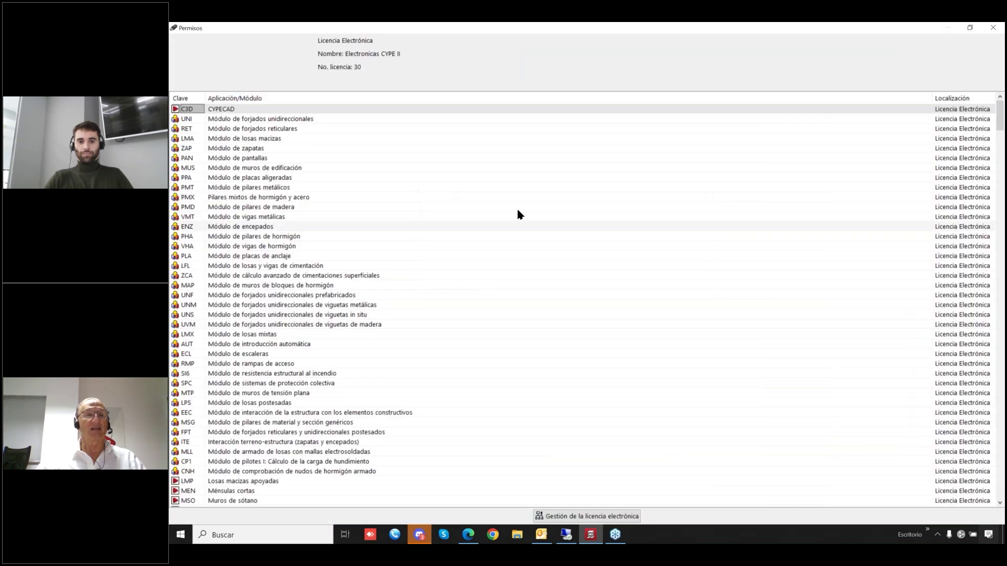
# Check the permissions for footings, pile caps (ENZ) and pile bearing capacity (CP1), and close the licence information.
pyautogui.click(286, 146)
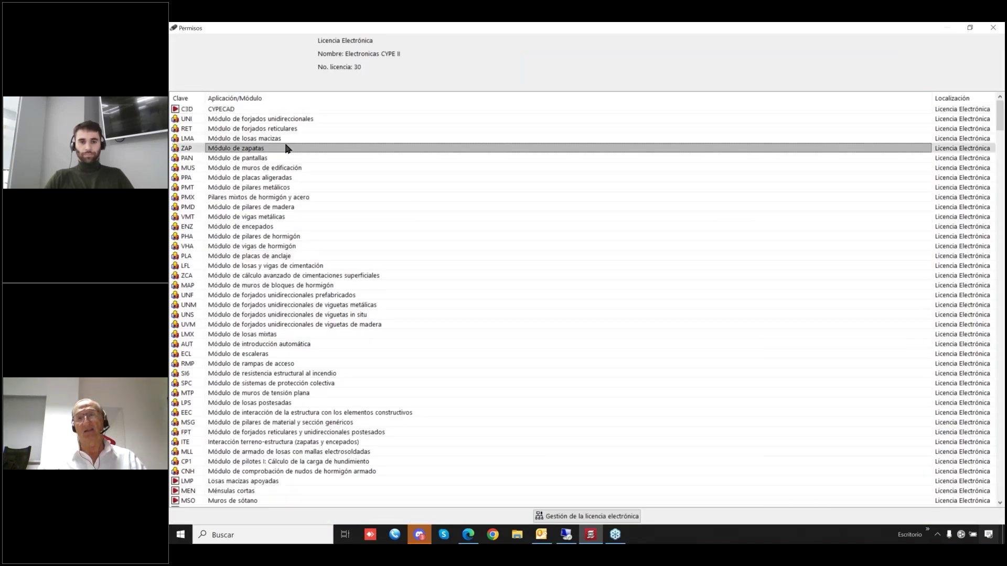
pyautogui.click(262, 227)
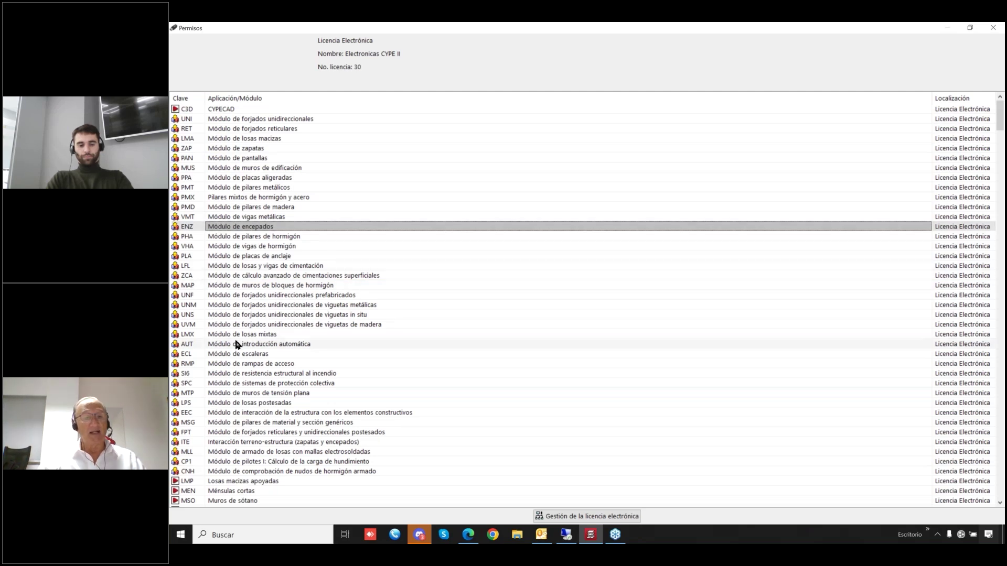
pyautogui.scroll(-3, 236, 344)
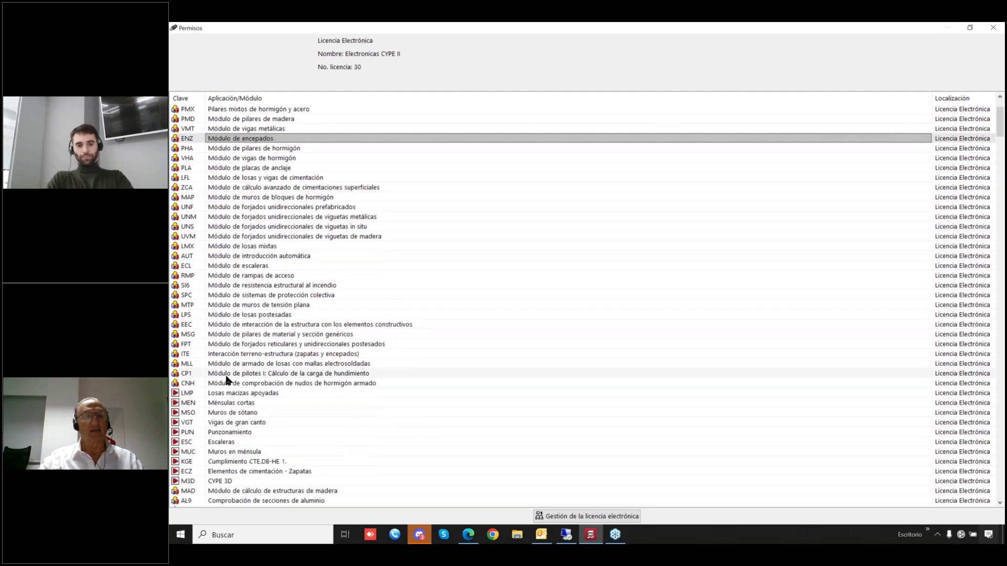
pyautogui.click(227, 374)
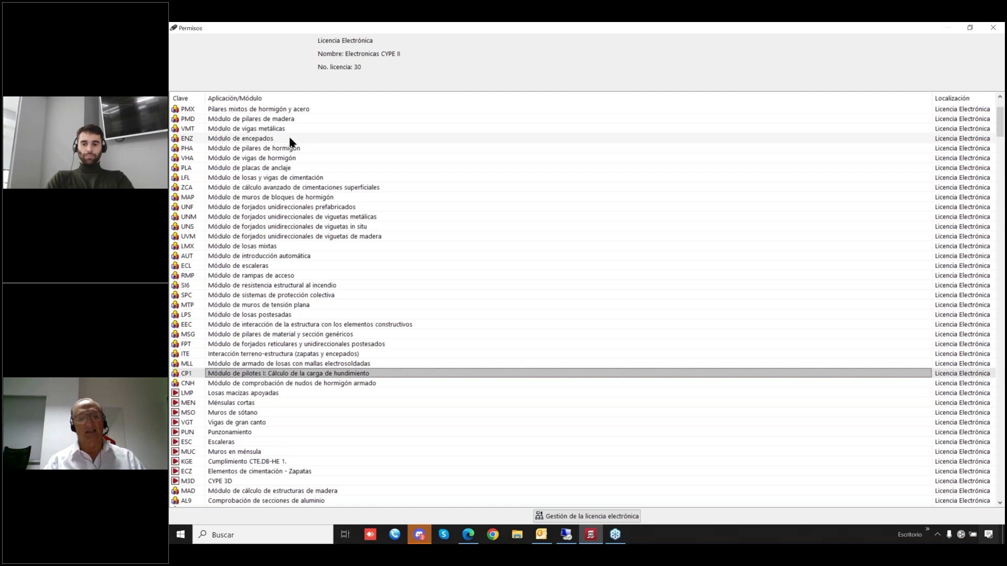
pyautogui.click(996, 31)
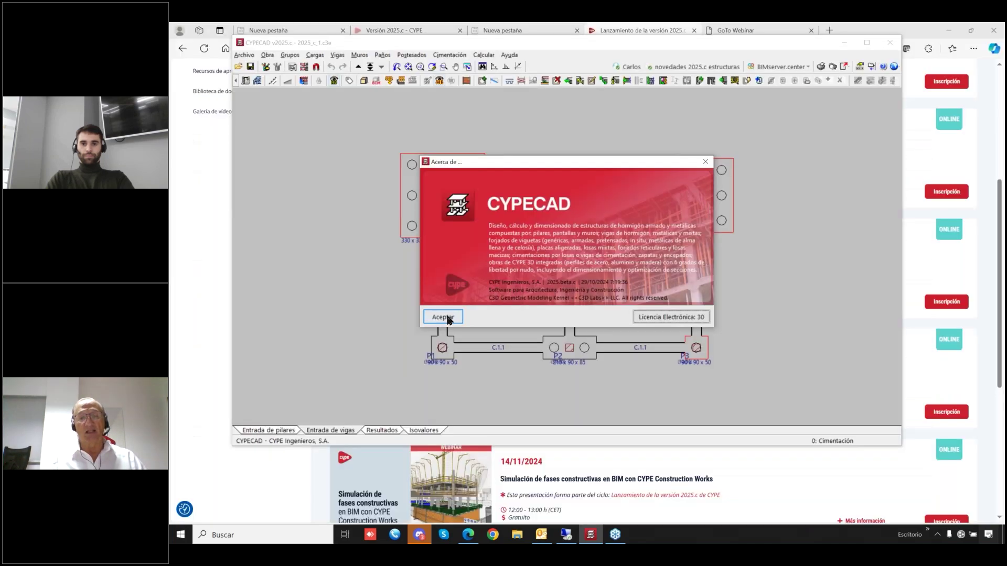
pyautogui.click(446, 318)
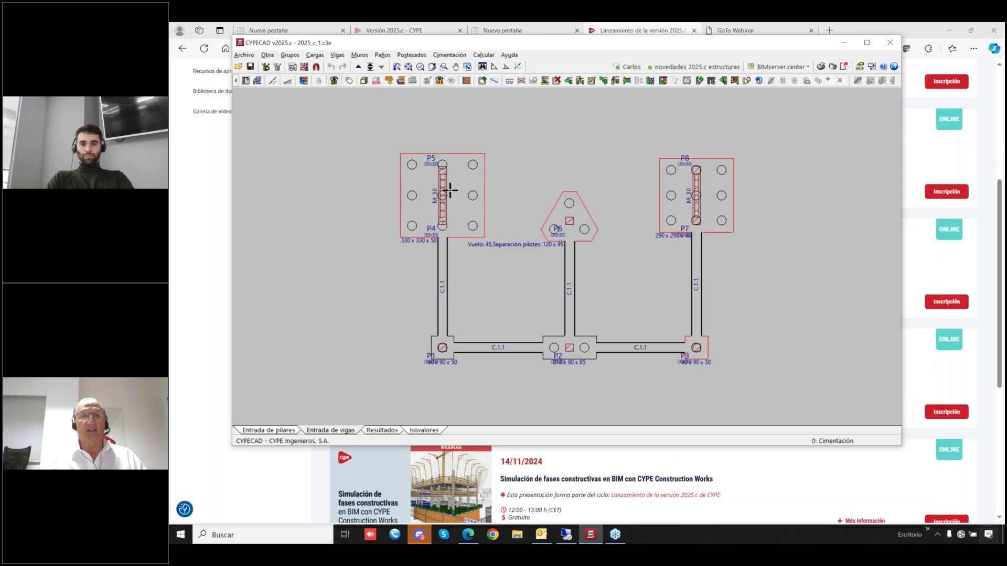
# Open the P4-P5 pile cap for editing with the foundation elements Edit command.
pyautogui.click(449, 54)
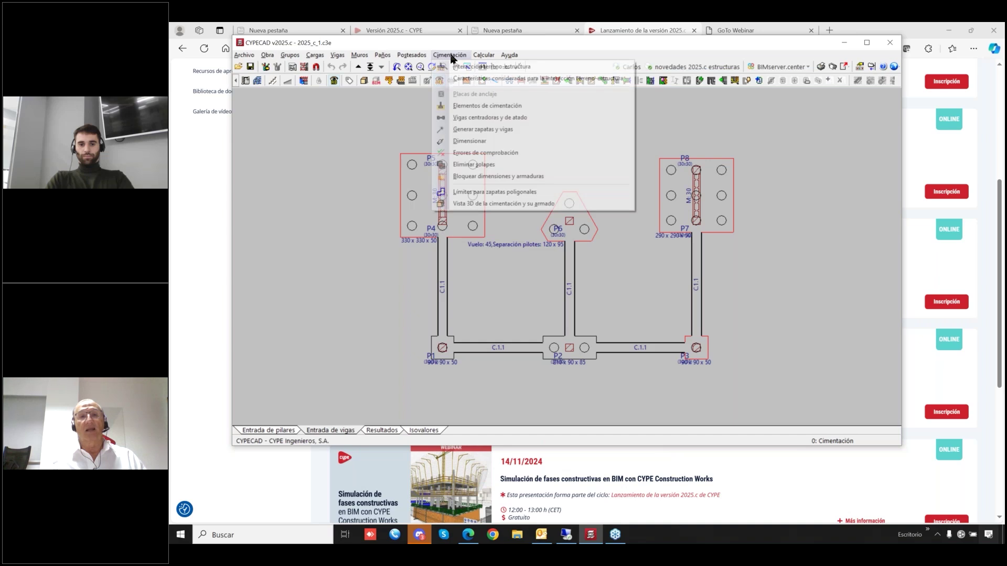
pyautogui.click(472, 106)
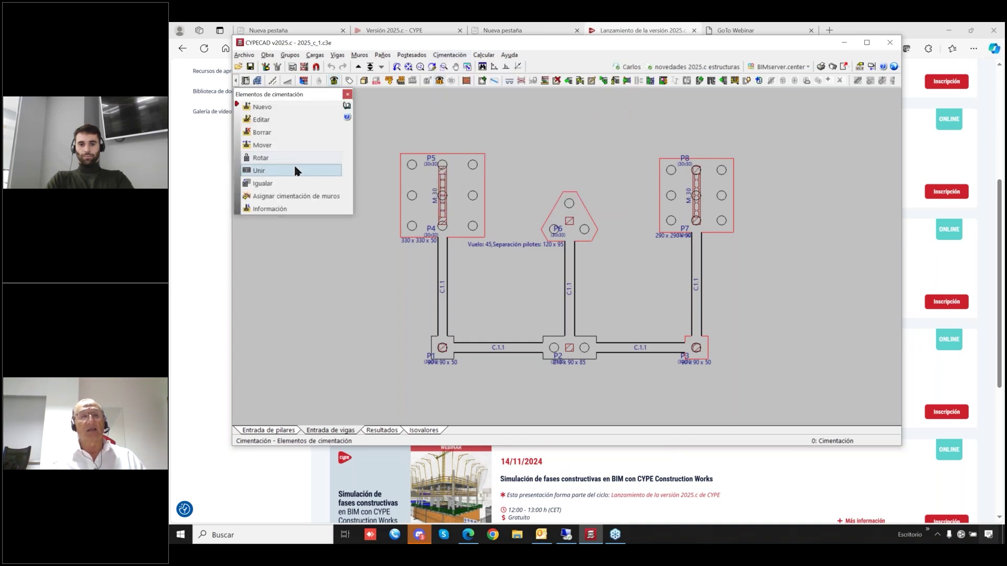
pyautogui.click(280, 121)
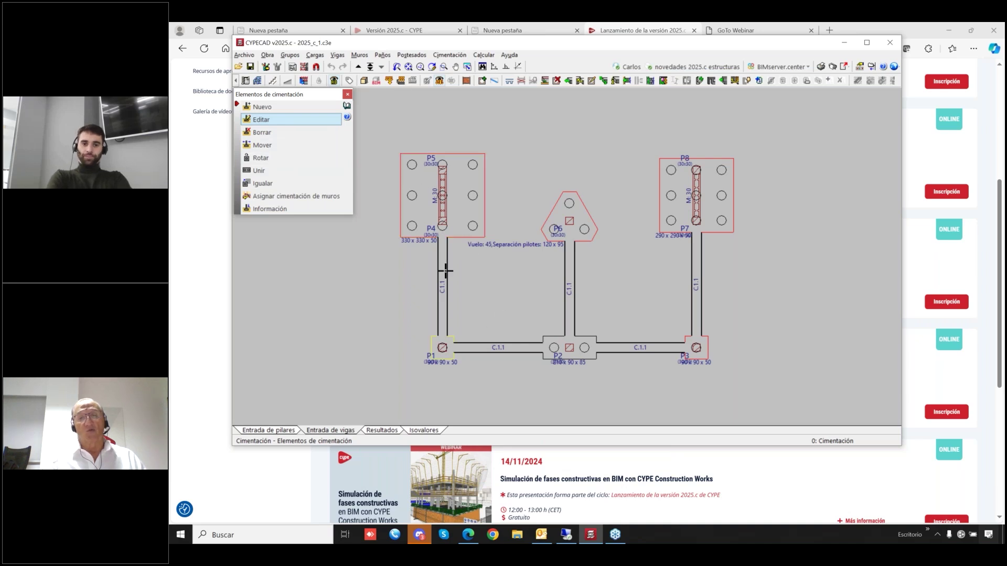
pyautogui.click(455, 212)
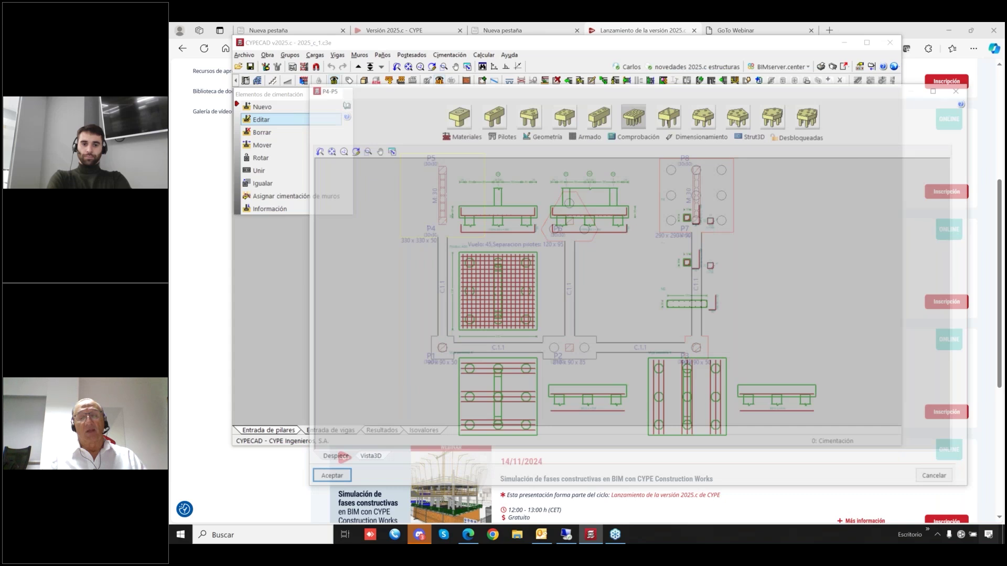
# Review the pile cap's selected pile, penetration, number and spacing in X and Y, and close its editor without changes.
pyautogui.click(505, 136)
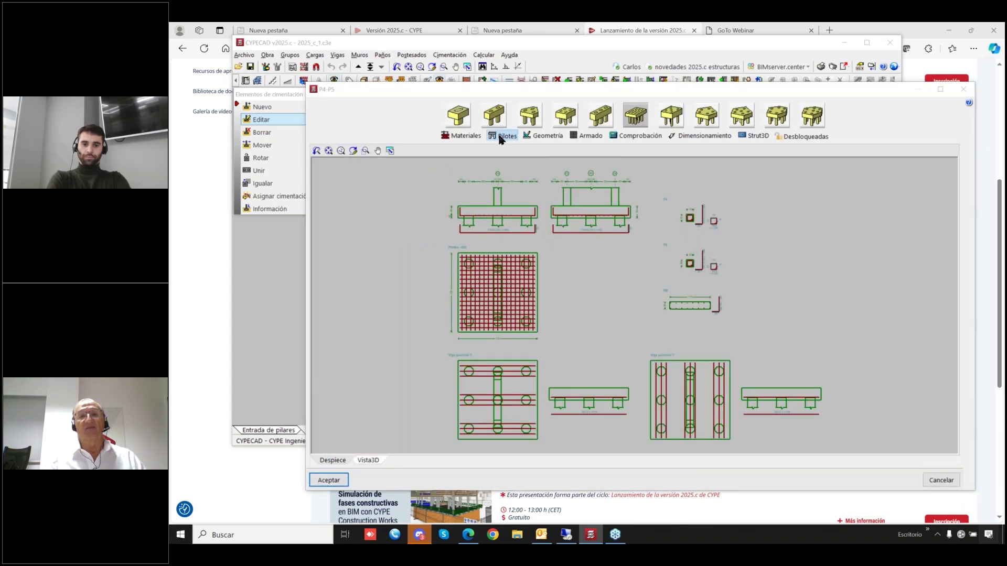
pyautogui.click(552, 87)
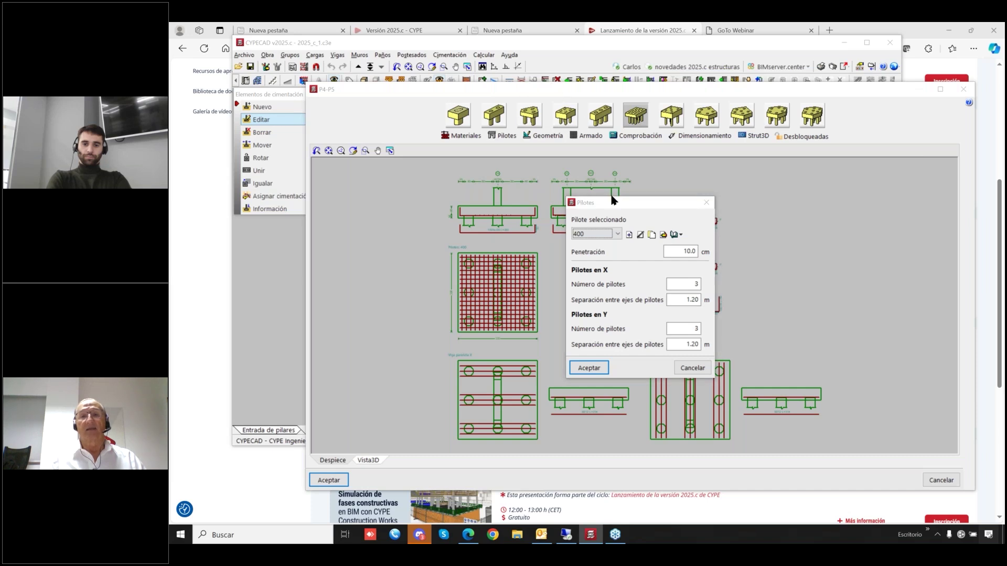
pyautogui.click(682, 363)
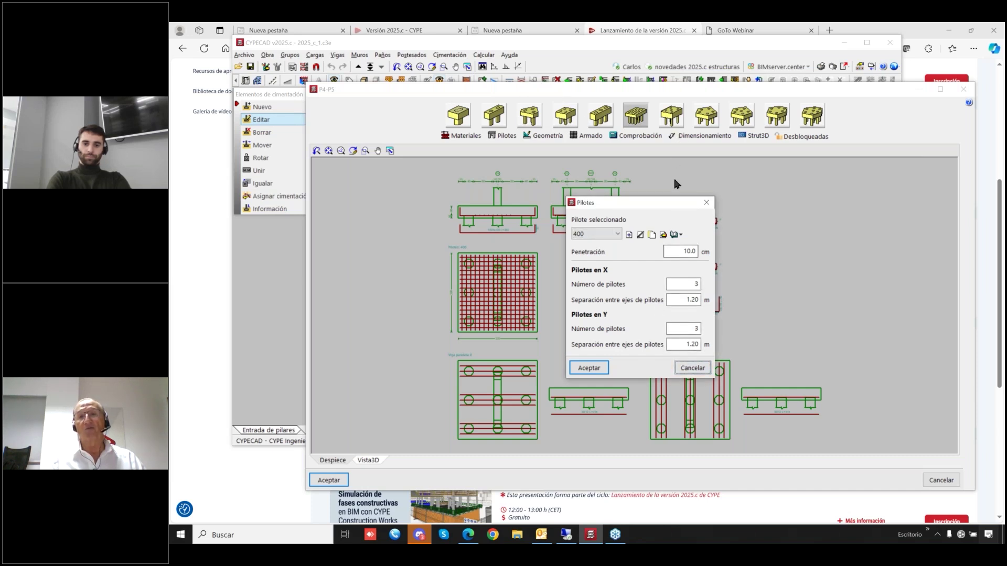
pyautogui.click(682, 368)
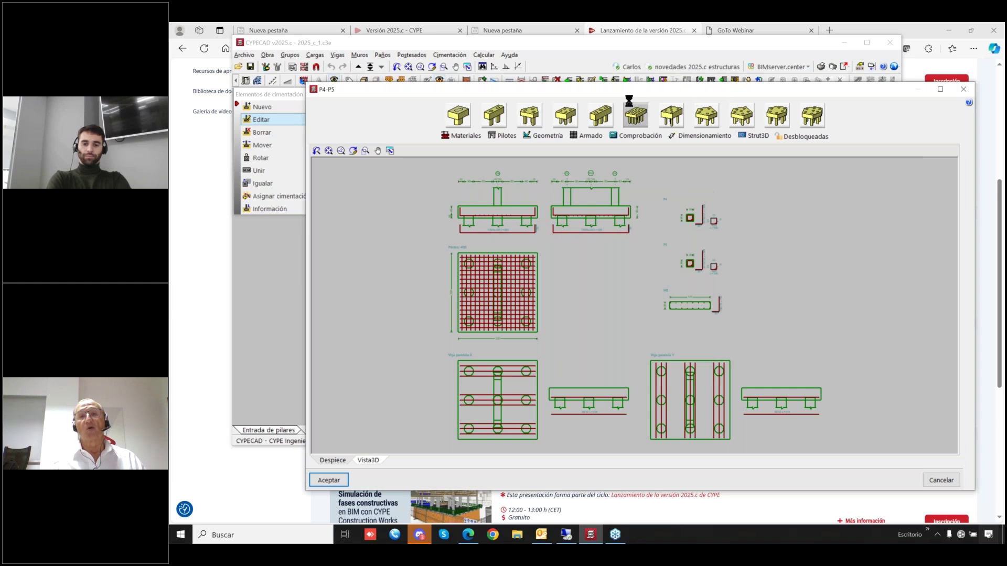
pyautogui.moveTo(622, 93); pyautogui.dragTo(318, 80)
pyautogui.click(659, 80)
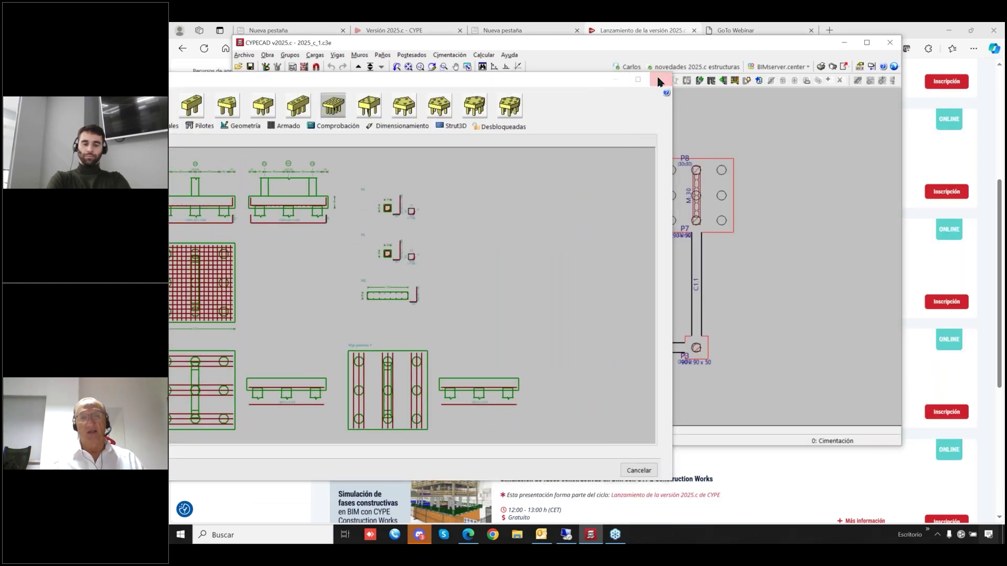
# Start a new single-column foundation element, choose Encepado as its foundation type and view the available pile cap types.
pyautogui.click(289, 106)
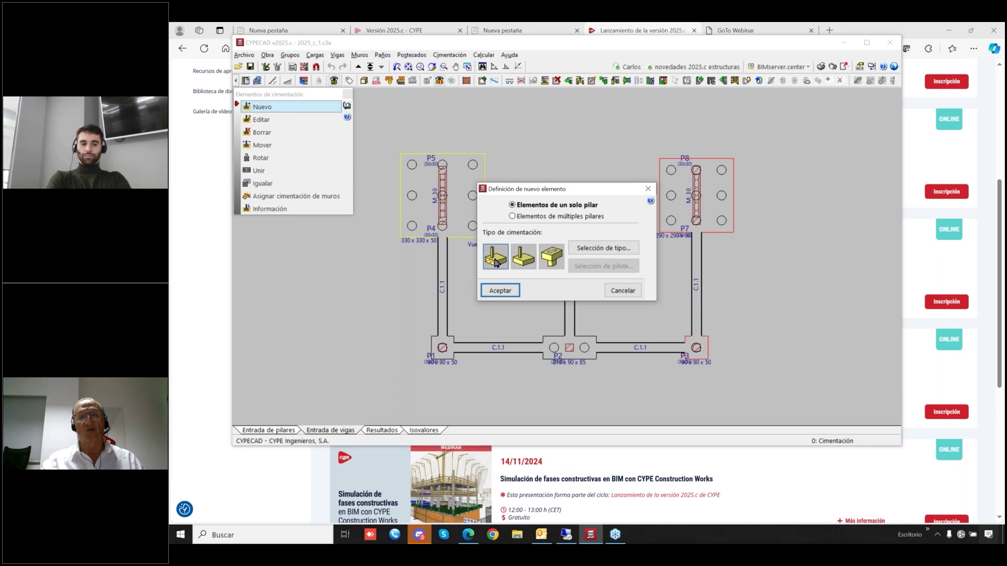
pyautogui.click(523, 266)
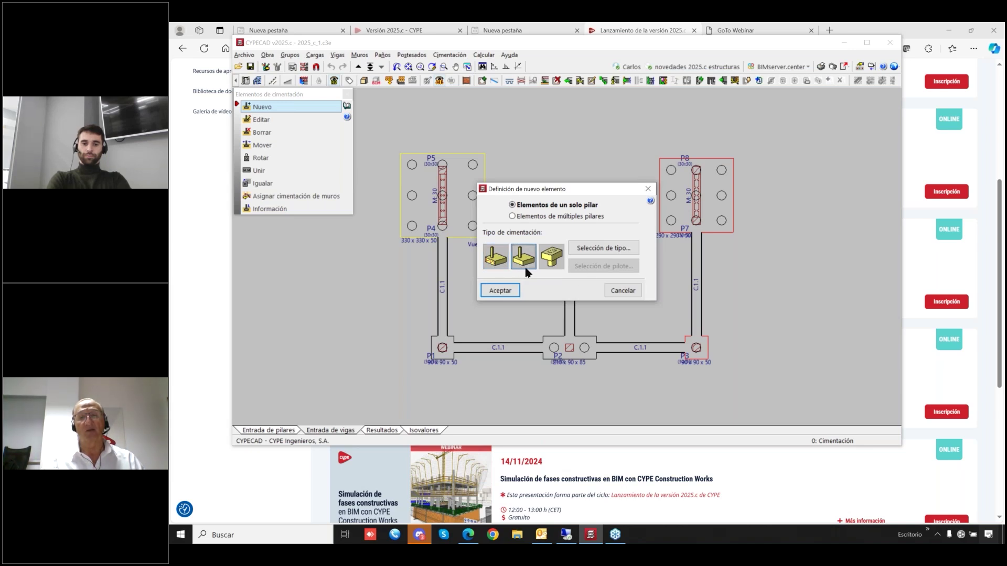
pyautogui.click(546, 257)
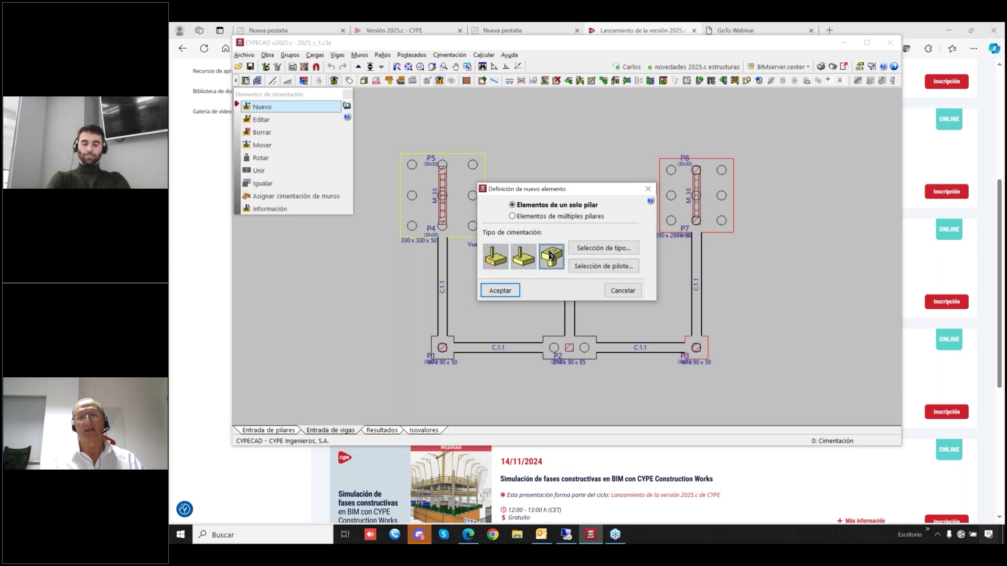
pyautogui.click(602, 248)
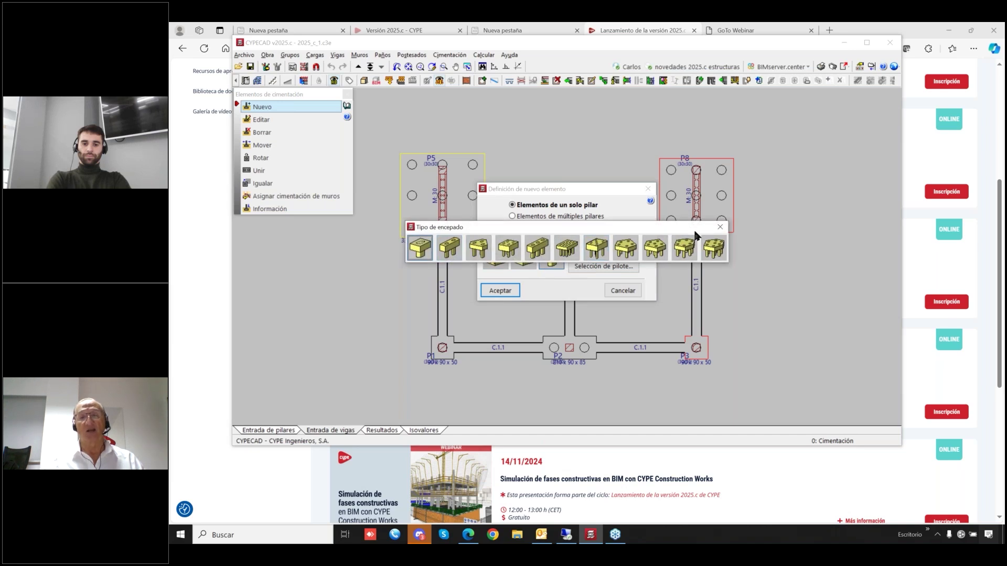
pyautogui.click(718, 227)
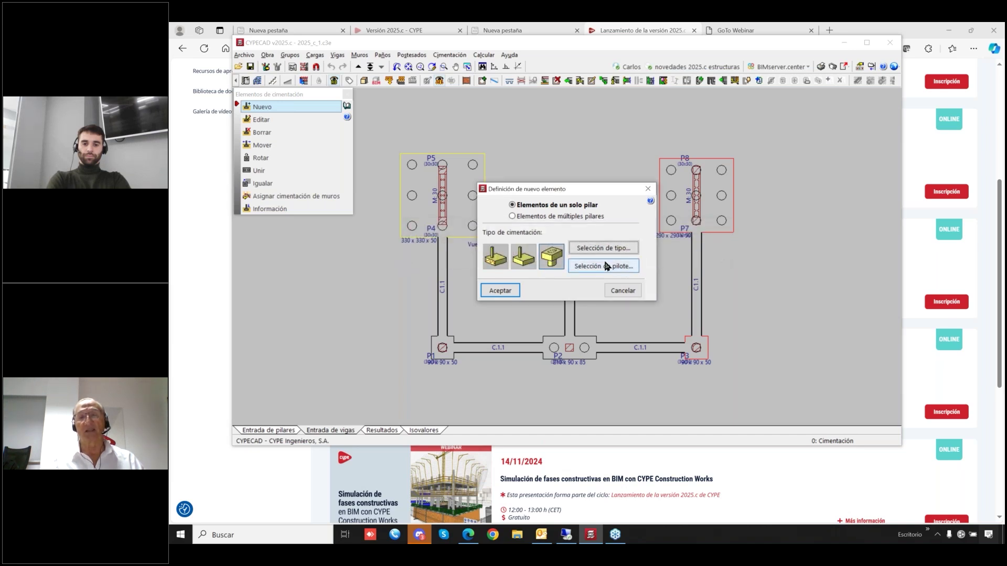
# Review the generic 400 pile's type, diameter, bearing capacity and minimum spacing in its definition, and cancel the pile edit.
pyautogui.click(604, 266)
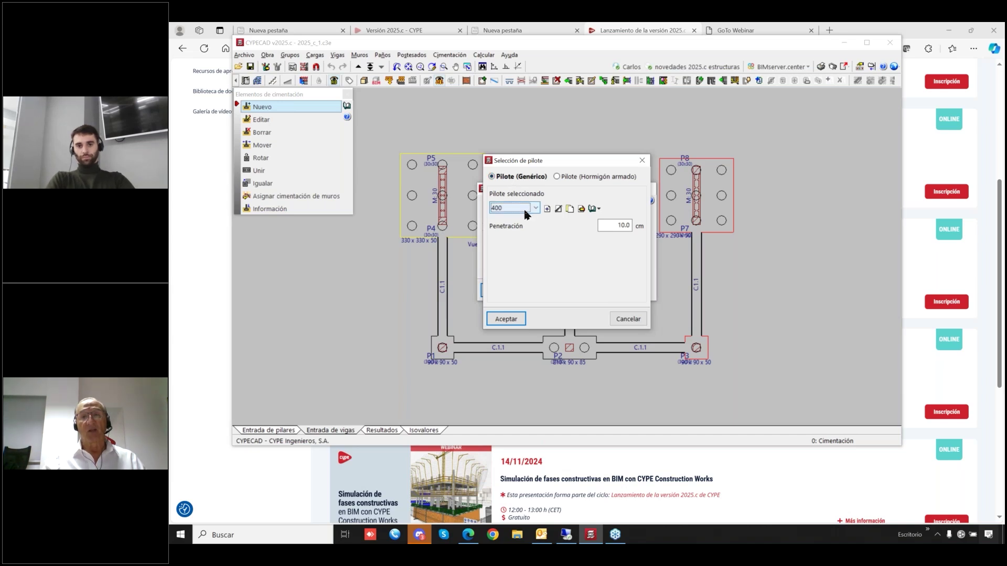
pyautogui.click(581, 208)
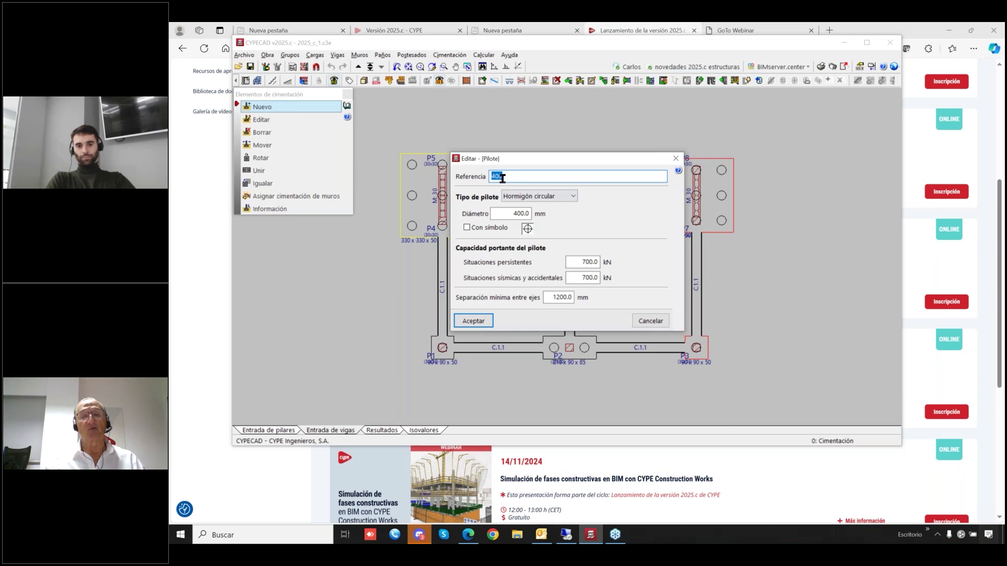
pyautogui.click(530, 198)
pyautogui.click(527, 204)
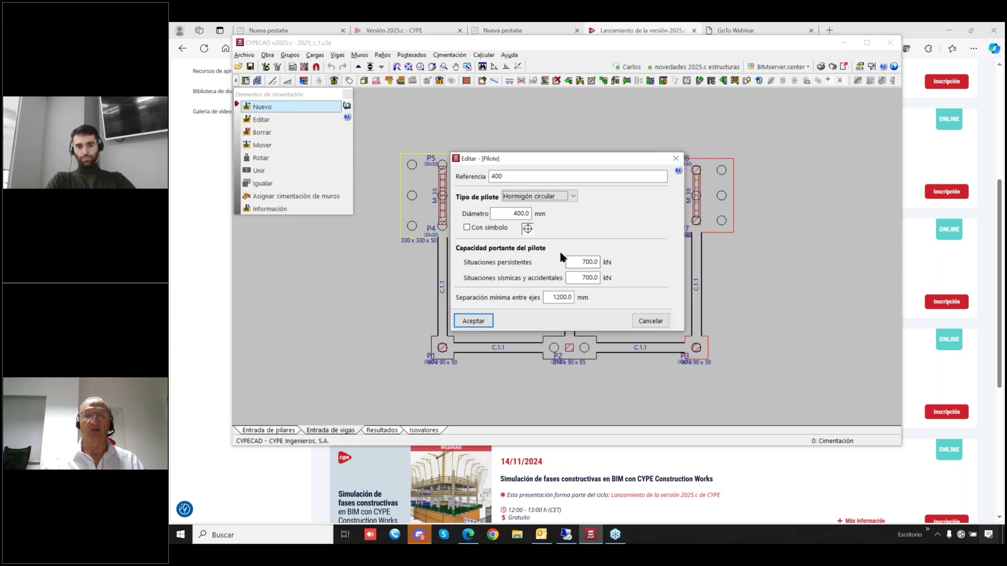
pyautogui.moveTo(566, 265)
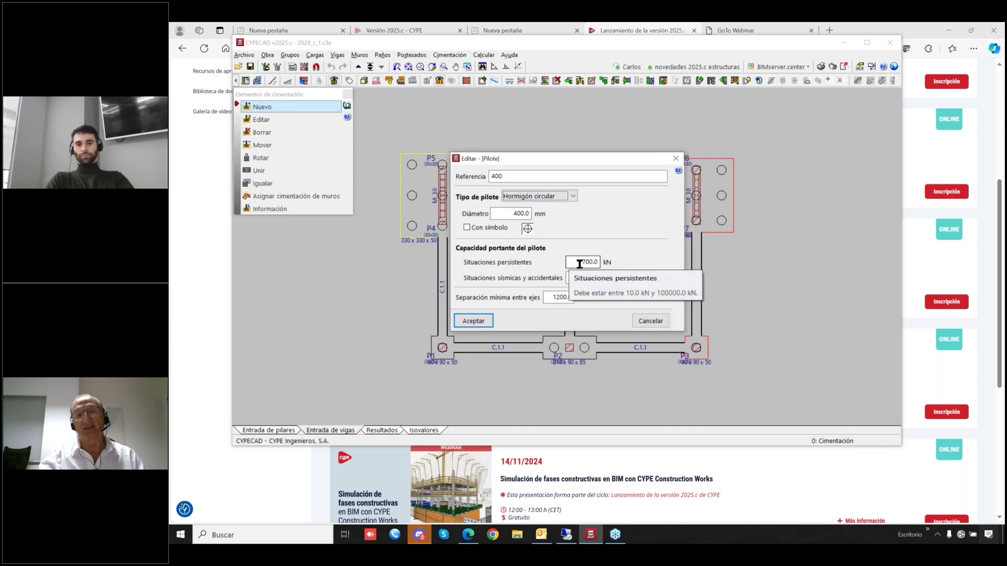
pyautogui.click(649, 321)
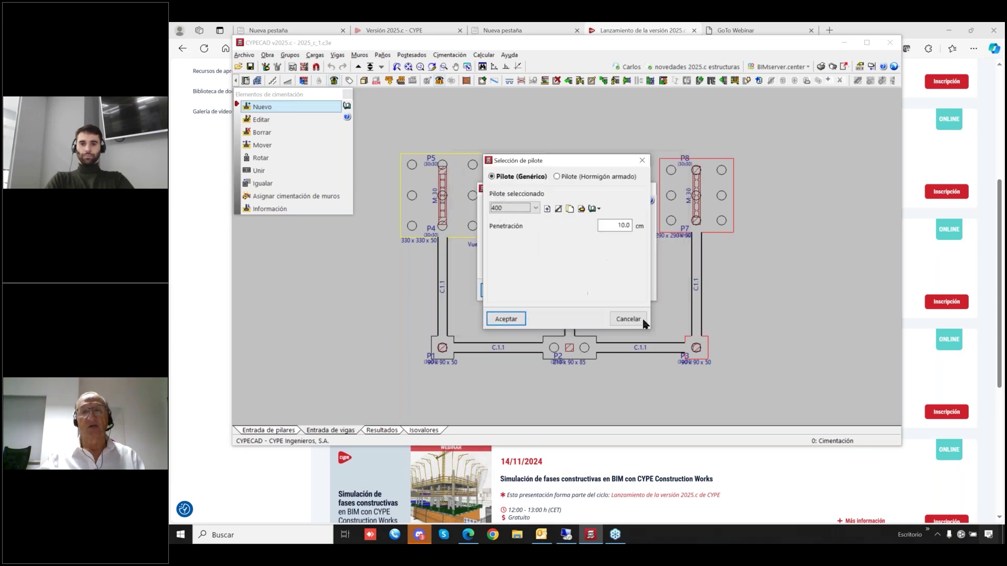
# Compare the settings for Pilote (Hormigón armado) and Pilote (Genérico), and cancel the new foundation element.
pyautogui.click(569, 177)
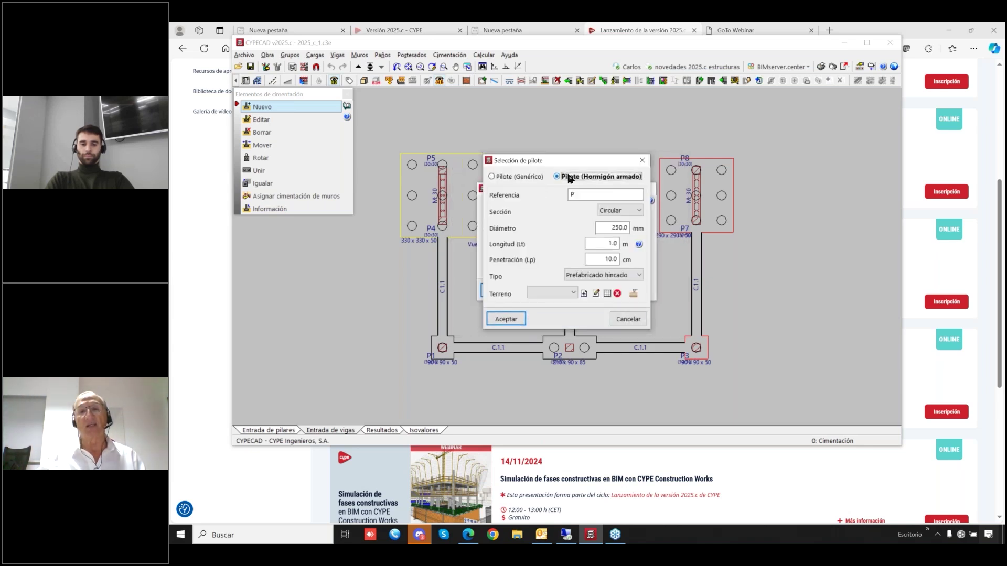
pyautogui.click(638, 321)
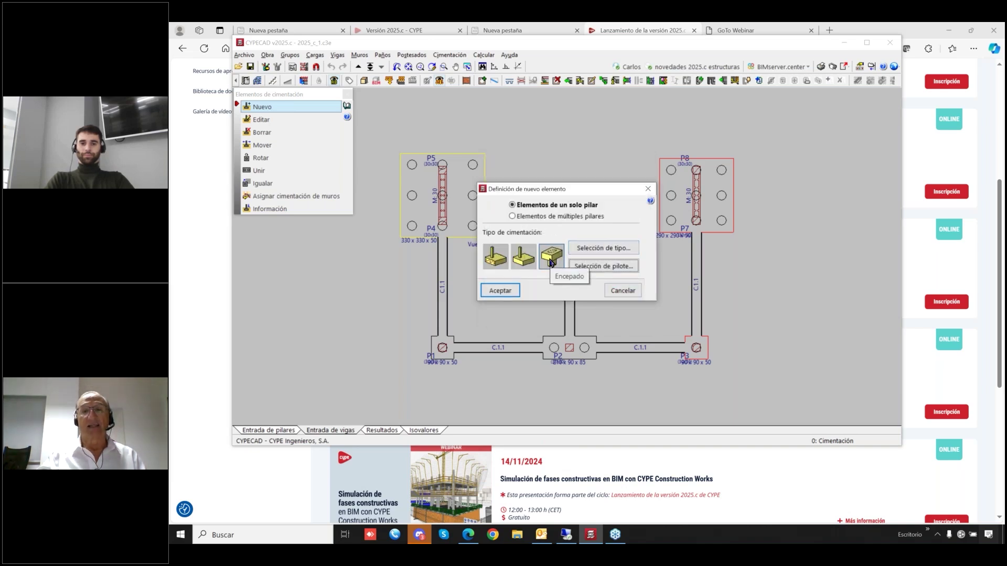
pyautogui.click(603, 265)
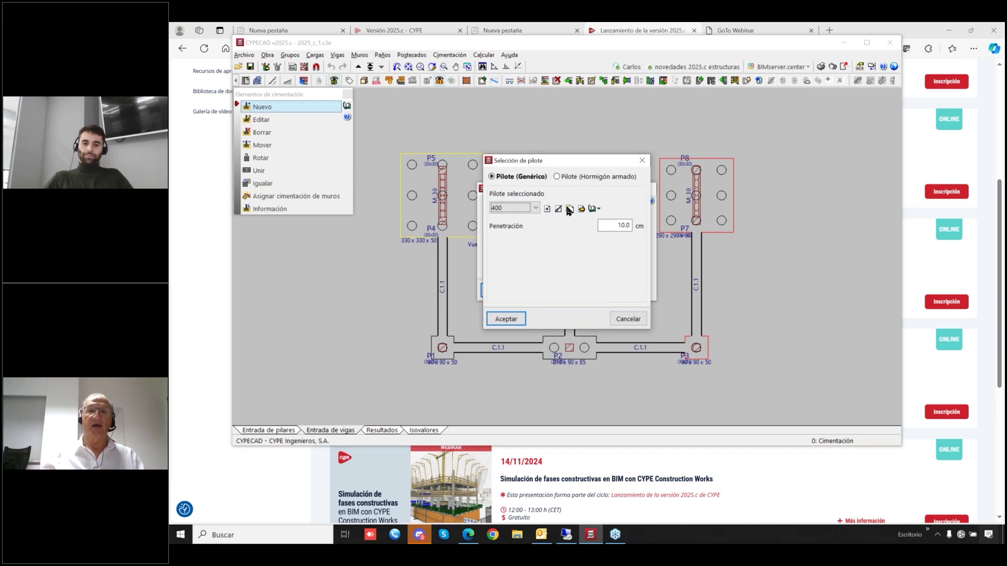
pyautogui.click(579, 178)
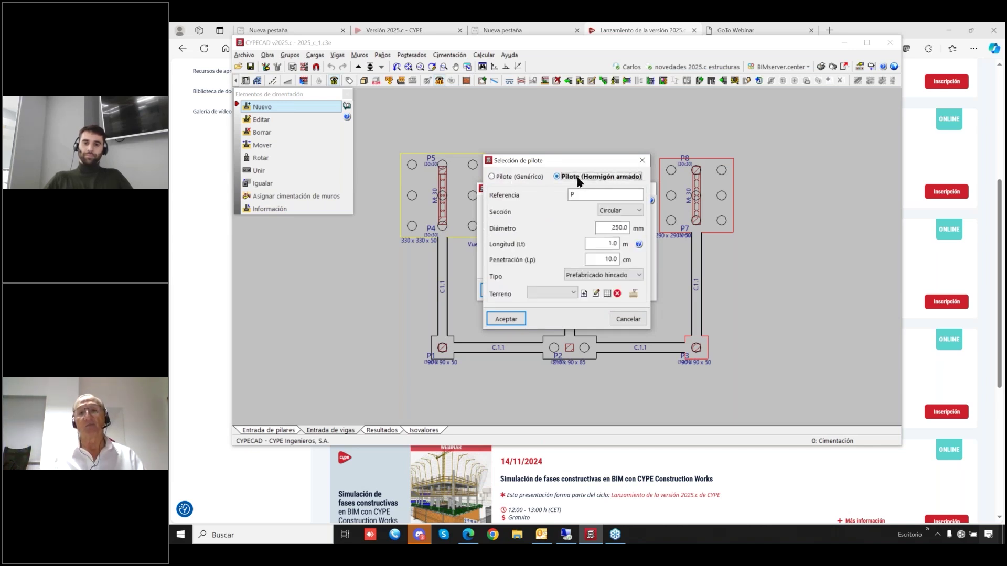
pyautogui.click(519, 177)
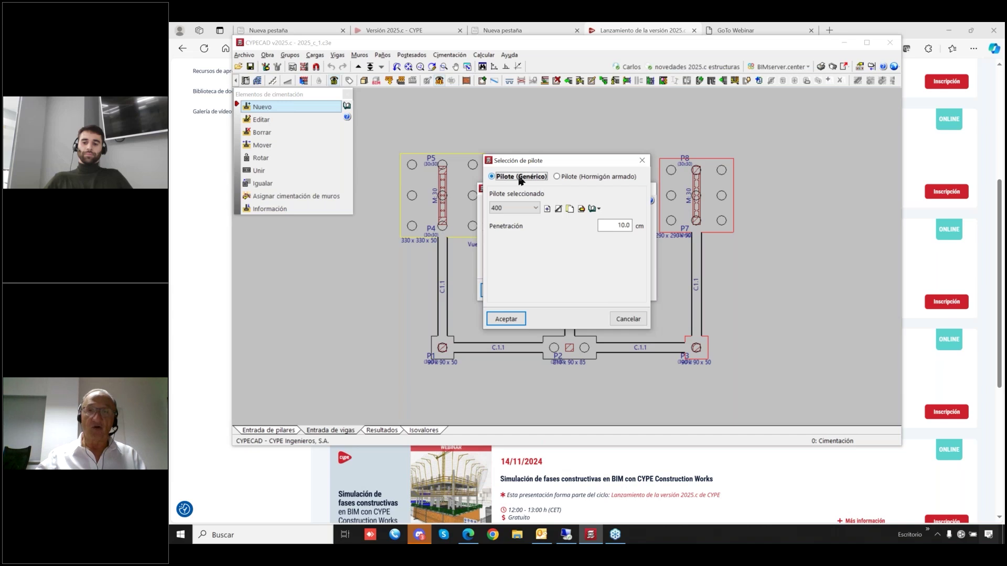
pyautogui.click(626, 319)
pyautogui.click(619, 291)
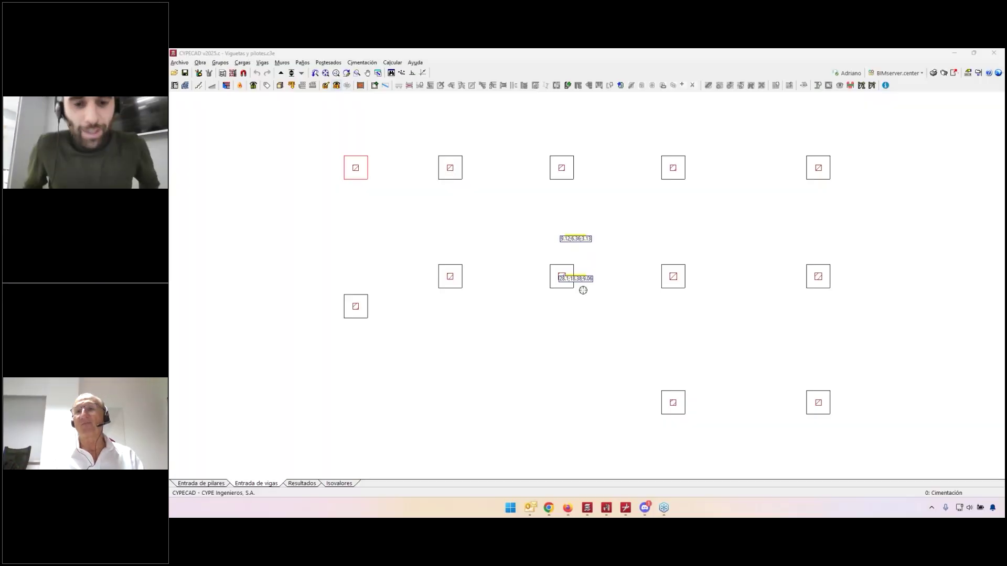
# Inspect the building's 3D view from the front, down to its isolated foundations, and close the view.
pyautogui.click(246, 272)
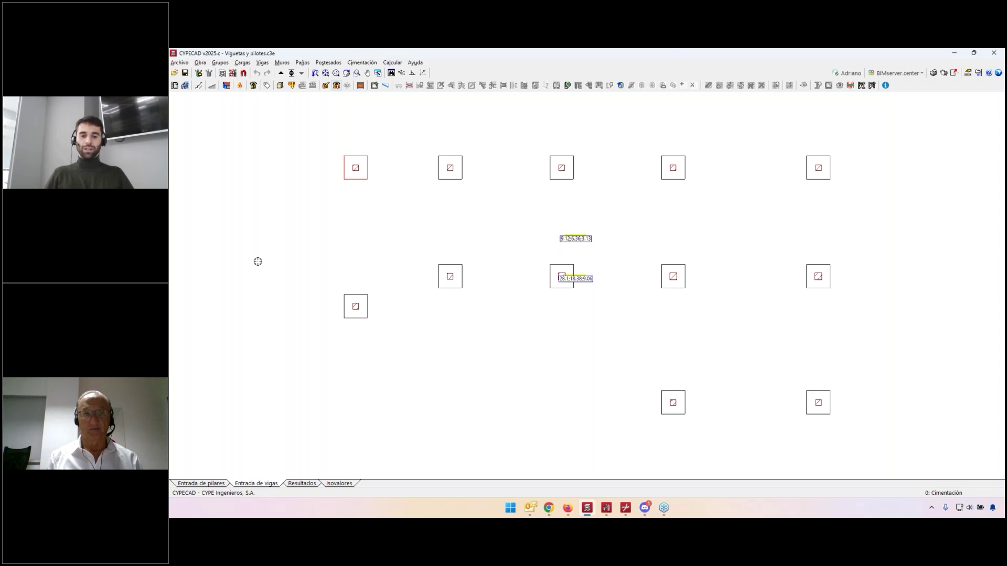
pyautogui.click(280, 85)
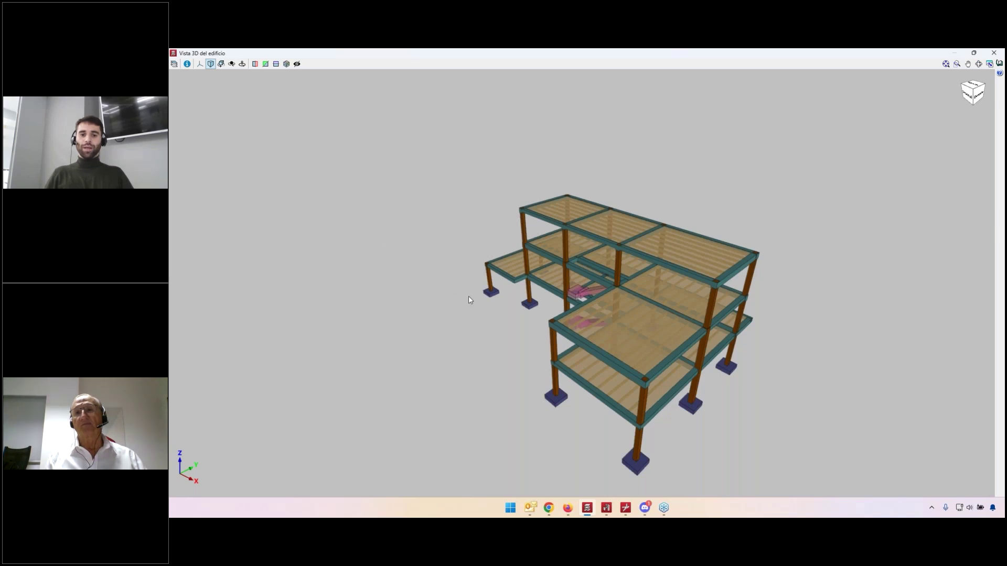
pyautogui.moveTo(469, 295); pyautogui.dragTo(459, 240, button='middle')
pyautogui.scroll(3, 468, 240)
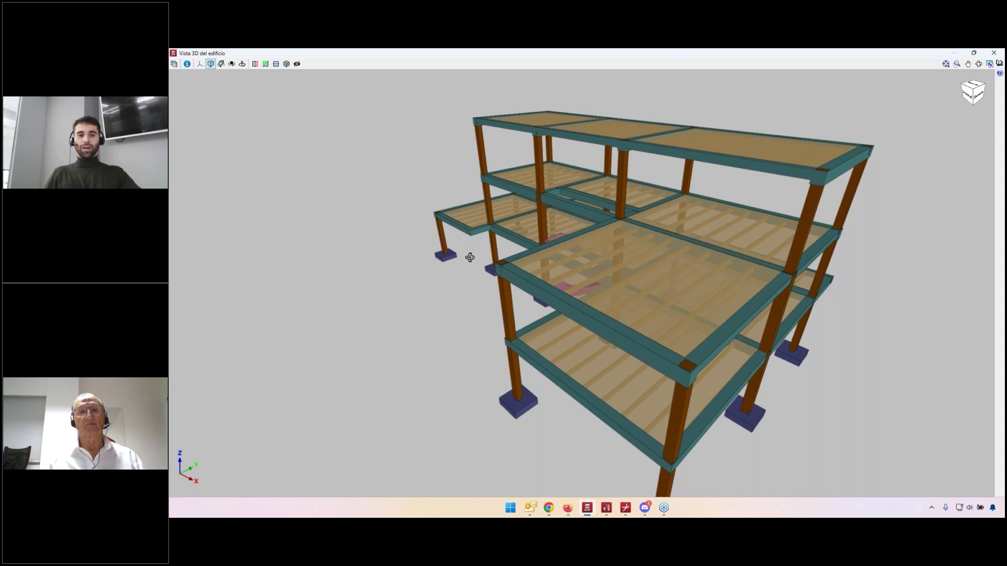
pyautogui.keyDown('shift'); pyautogui.moveTo(470, 257); pyautogui.dragTo(548, 242, button='middle'); pyautogui.keyUp('shift')
pyautogui.scroll(-1, 515, 239)
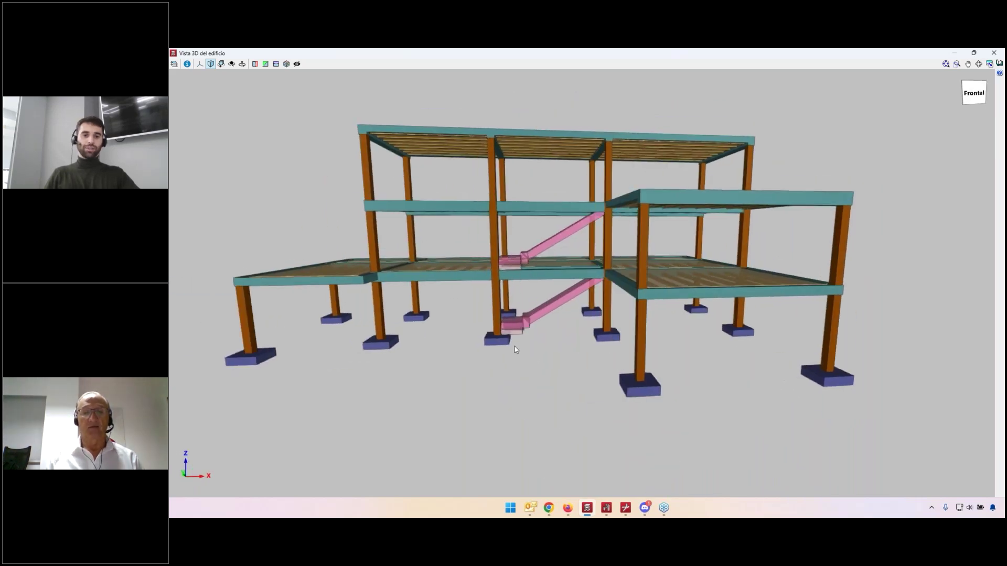
pyautogui.click(992, 53)
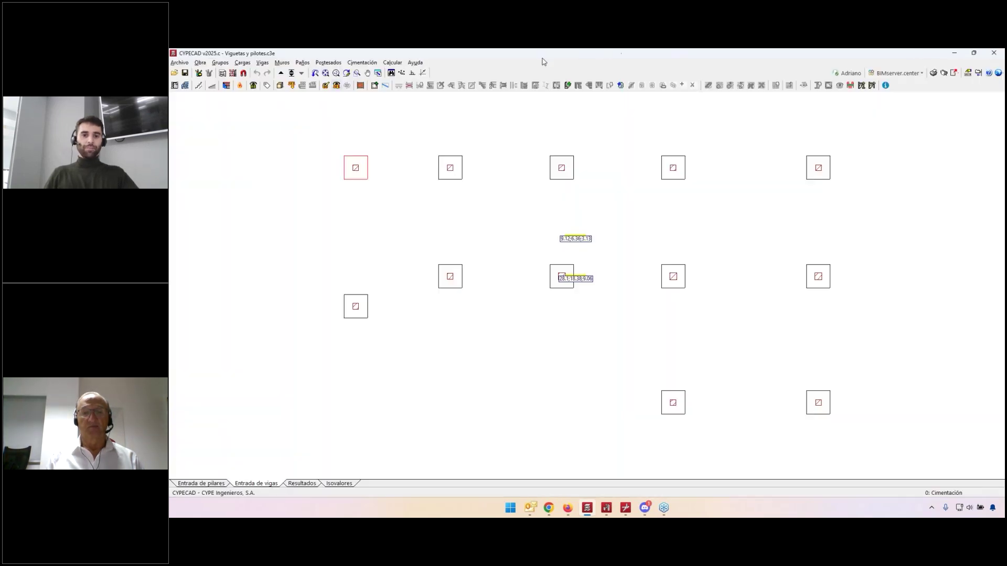
# Review the partial safety coefficients for Pilotes (Hormigón armado) in the general data's foundation settings, and accept all the dialogs.
pyautogui.click(201, 63)
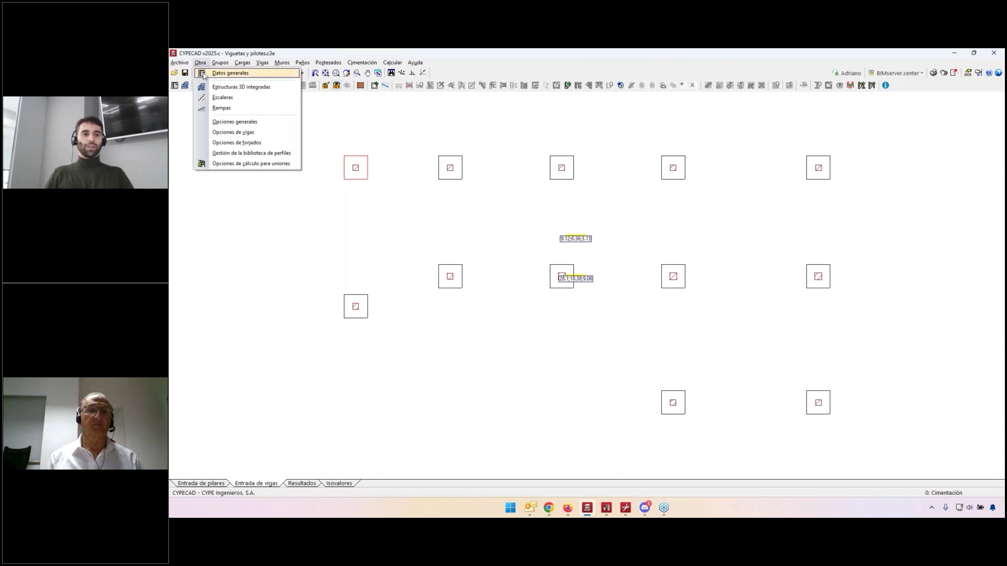
pyautogui.click(204, 74)
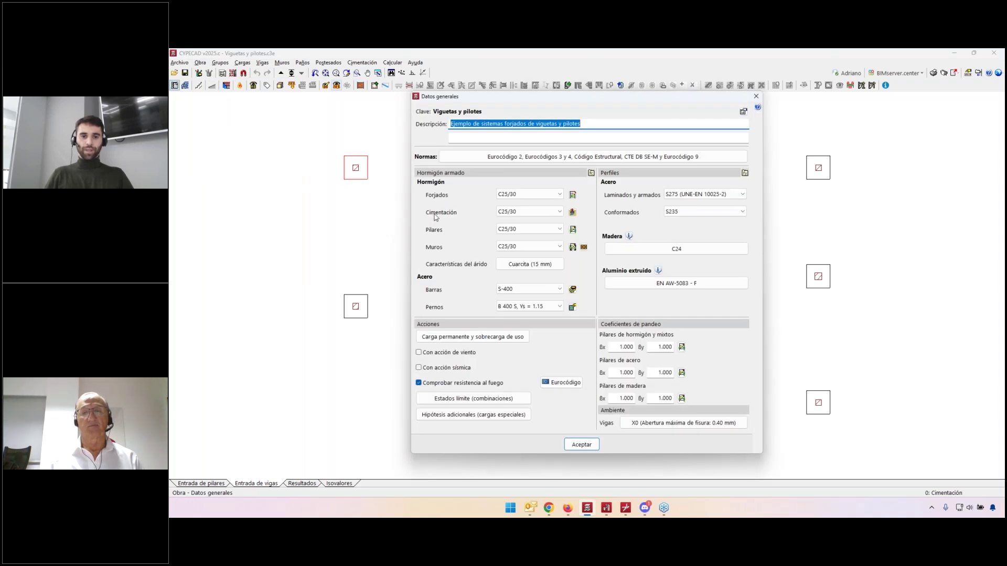
pyautogui.click(572, 213)
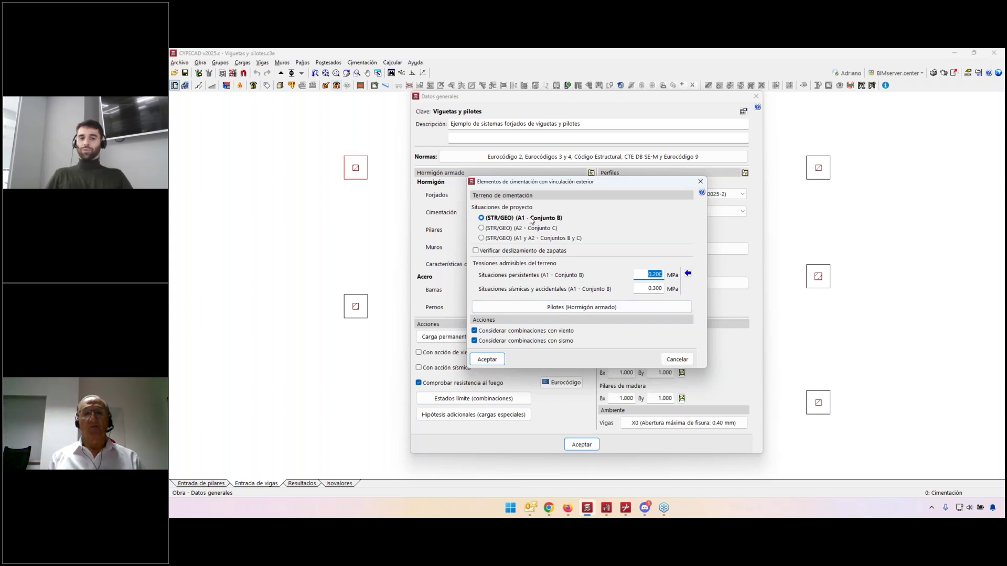
pyautogui.click(574, 309)
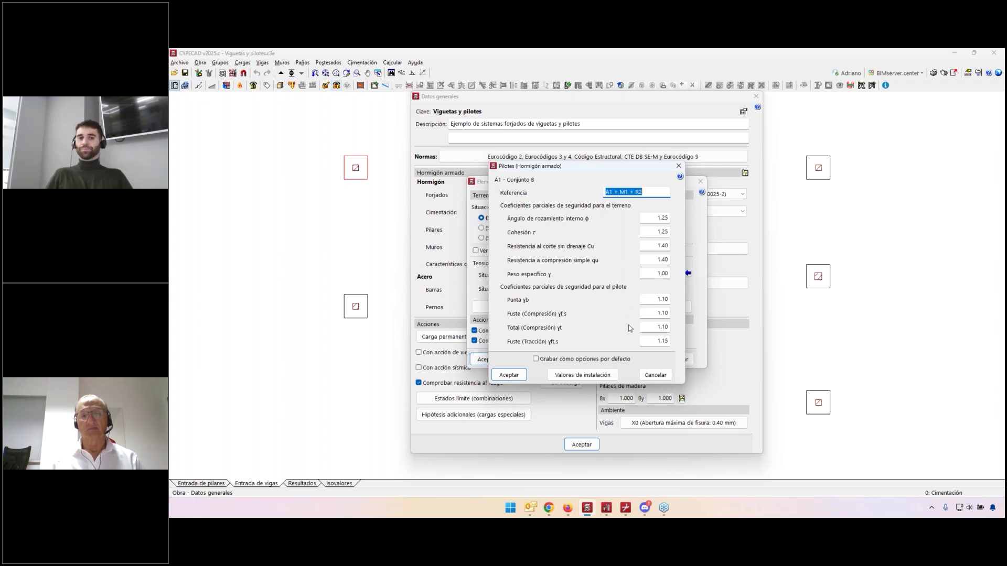
pyautogui.moveTo(590, 168); pyautogui.dragTo(661, 168)
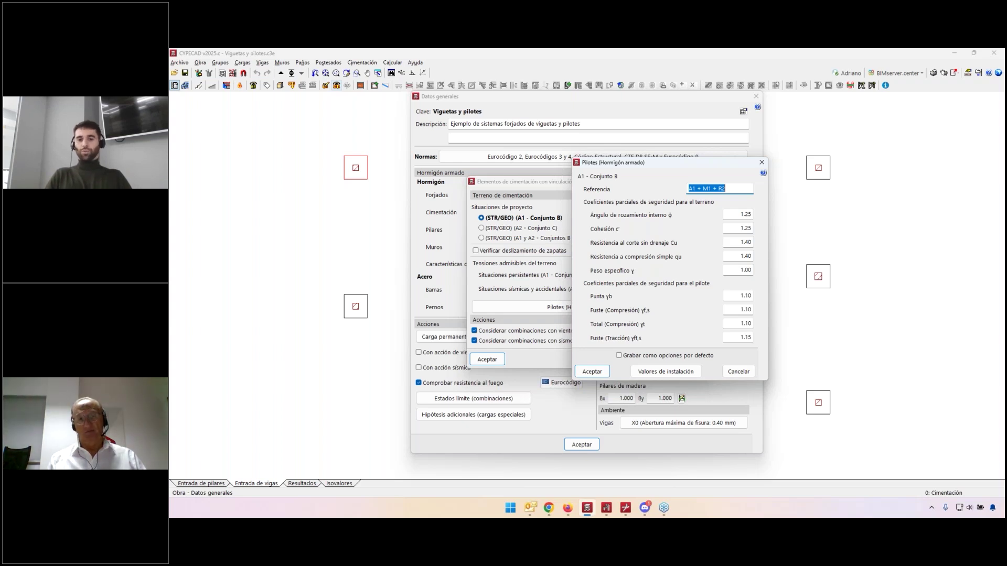
pyautogui.click(592, 371)
pyautogui.click(487, 359)
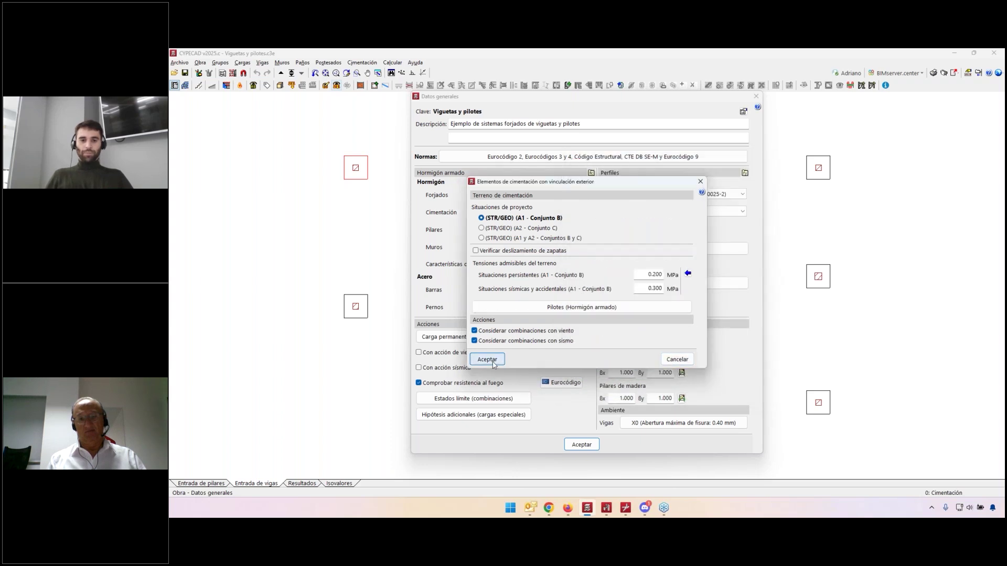
pyautogui.click(581, 445)
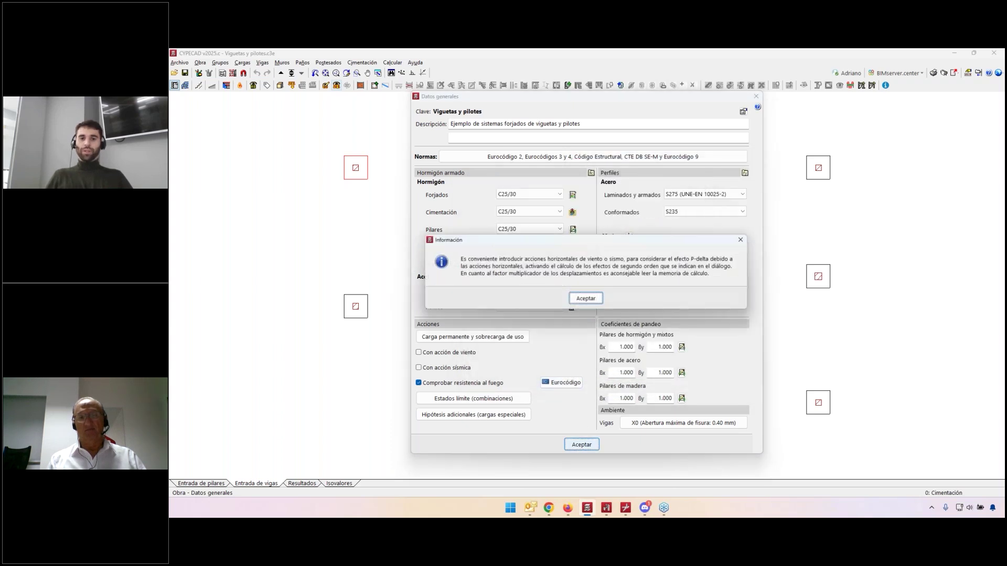
pyautogui.click(586, 298)
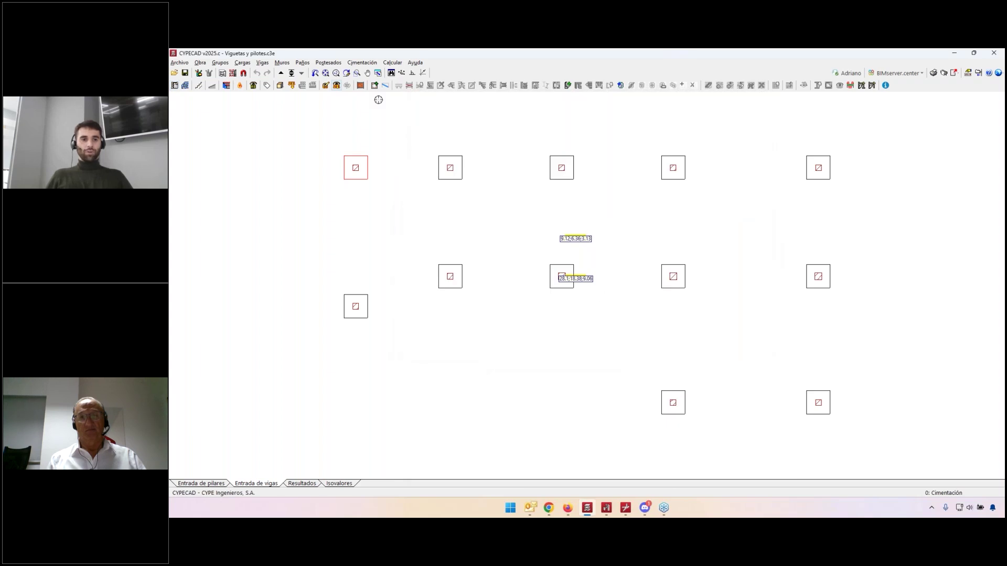
# Start a new single-column foundation element of type Encepado and view the available pile cap types without choosing another.
pyautogui.click(362, 63)
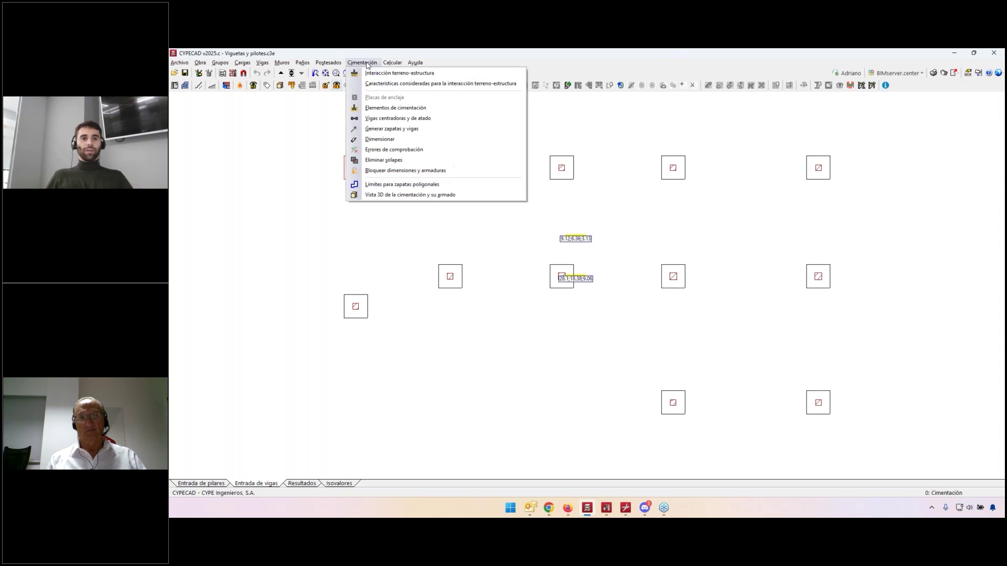
pyautogui.click(375, 108)
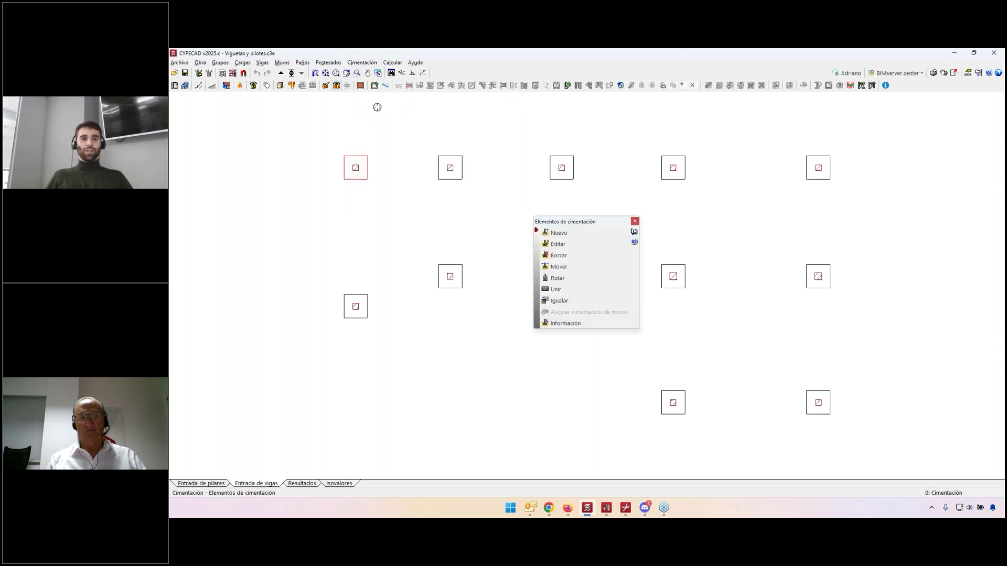
pyautogui.moveTo(562, 222); pyautogui.dragTo(232, 153)
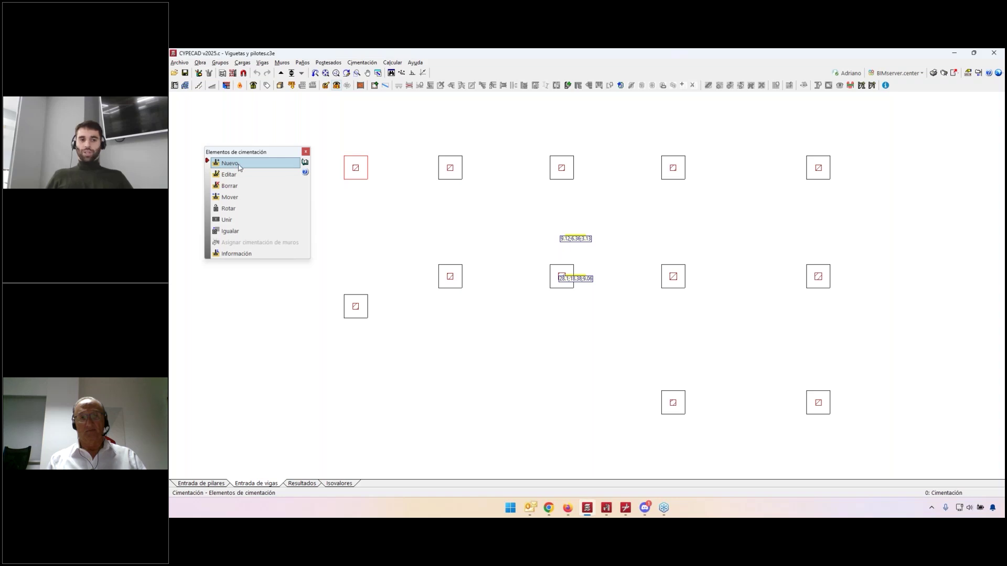
pyautogui.click(239, 165)
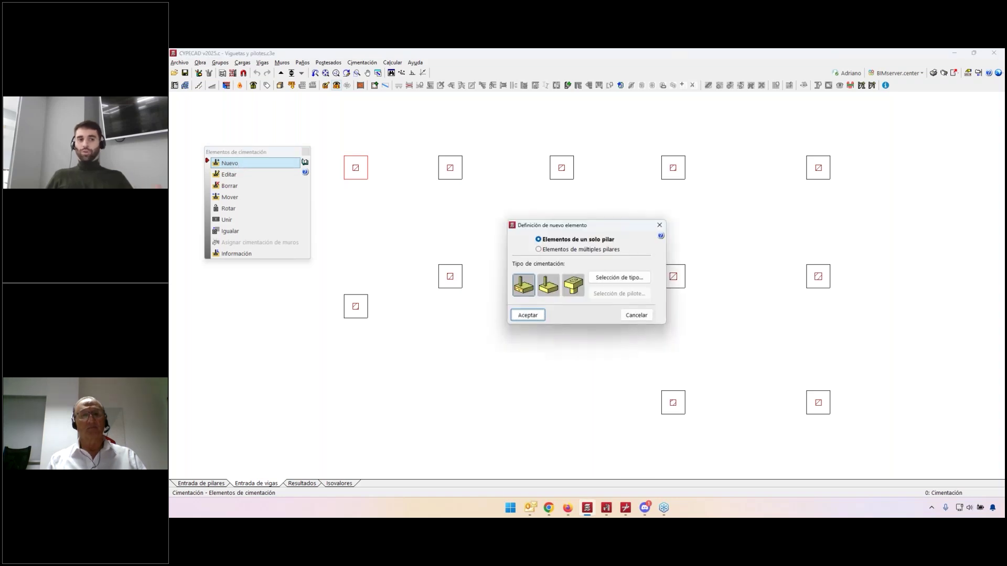
pyautogui.click(572, 287)
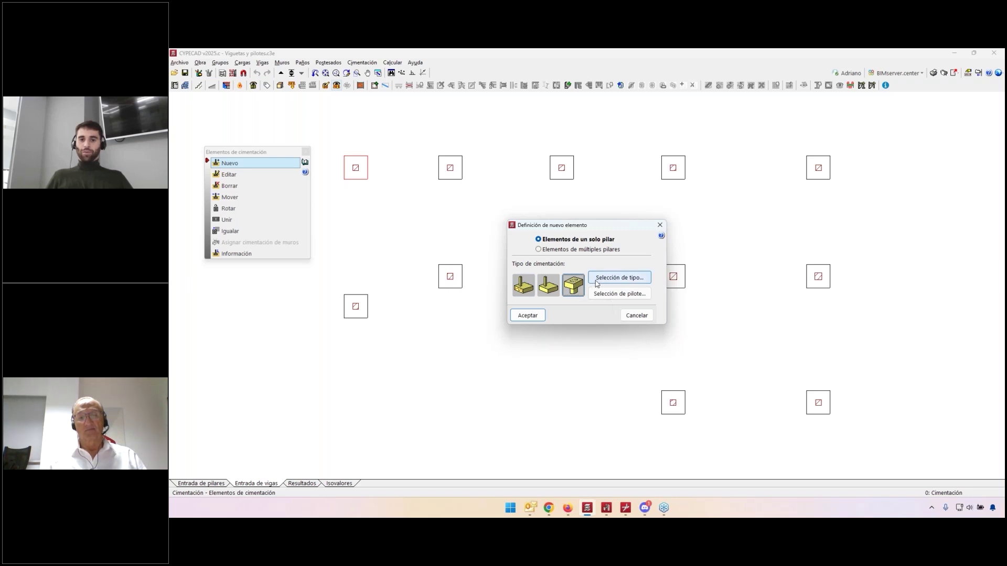
pyautogui.click(592, 280)
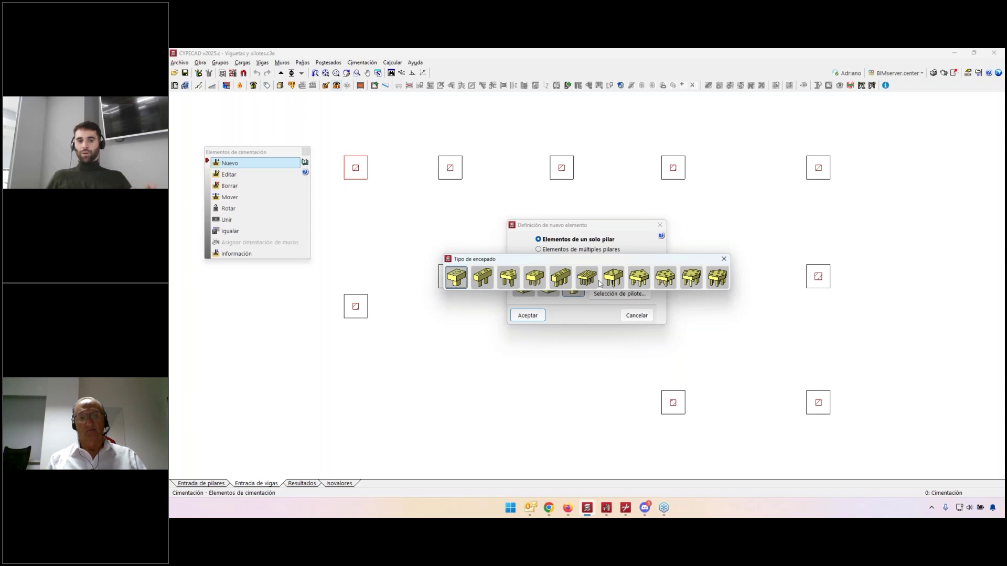
pyautogui.click(724, 259)
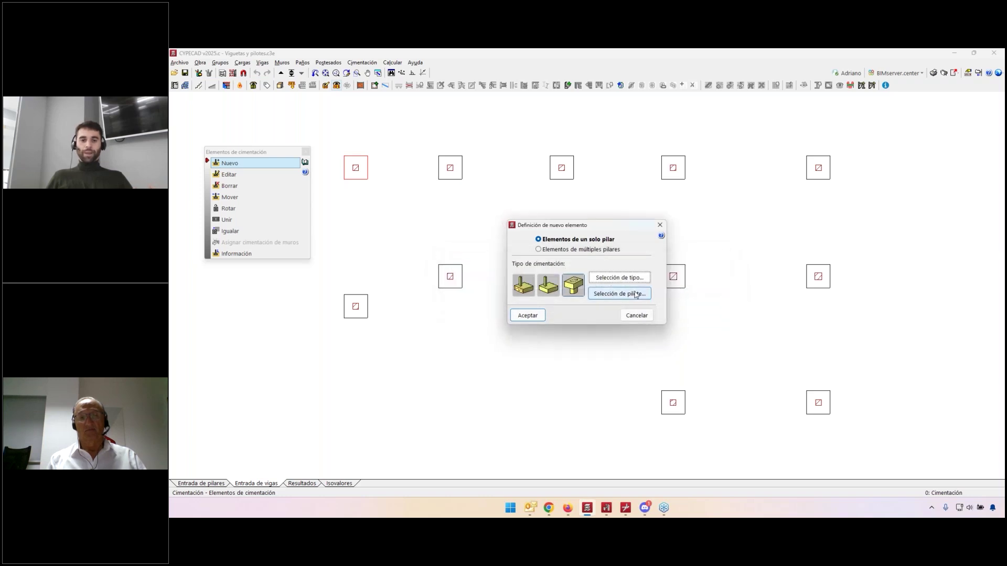
# Choose Pilote (Hormigón armado) as the pile for the new pile cap and set its reference to P1.
pyautogui.click(636, 295)
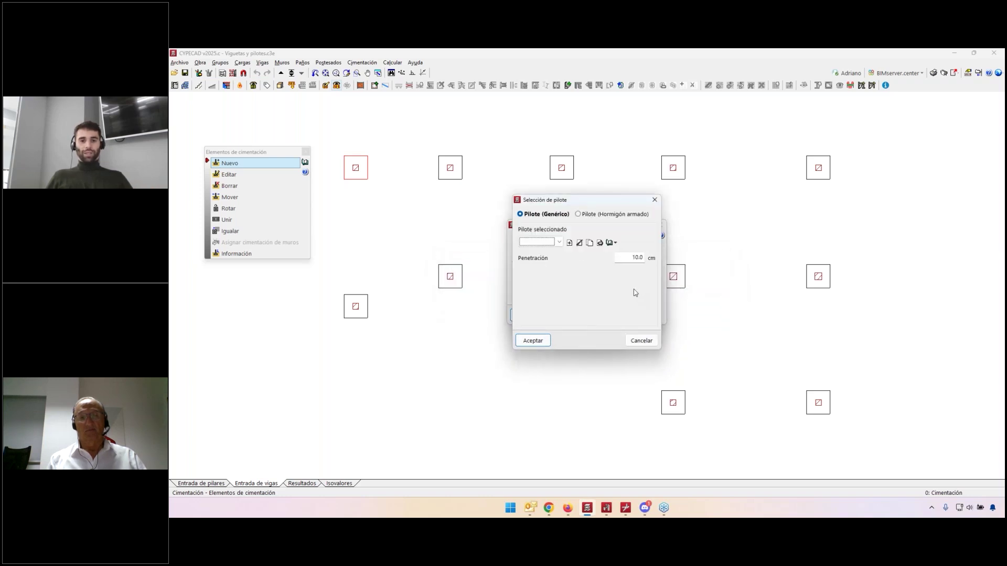
pyautogui.moveTo(617, 204); pyautogui.dragTo(429, 208)
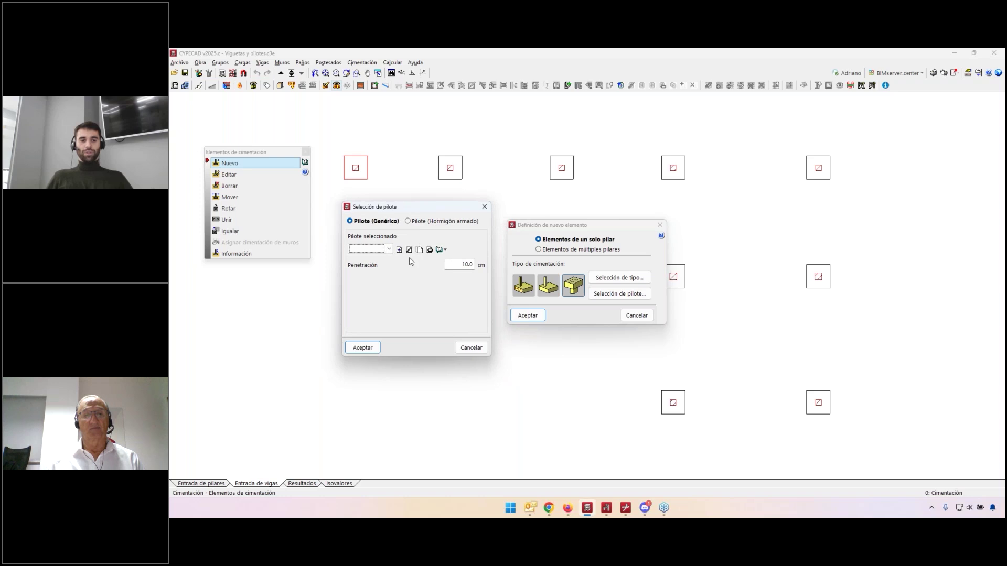
pyautogui.click(408, 221)
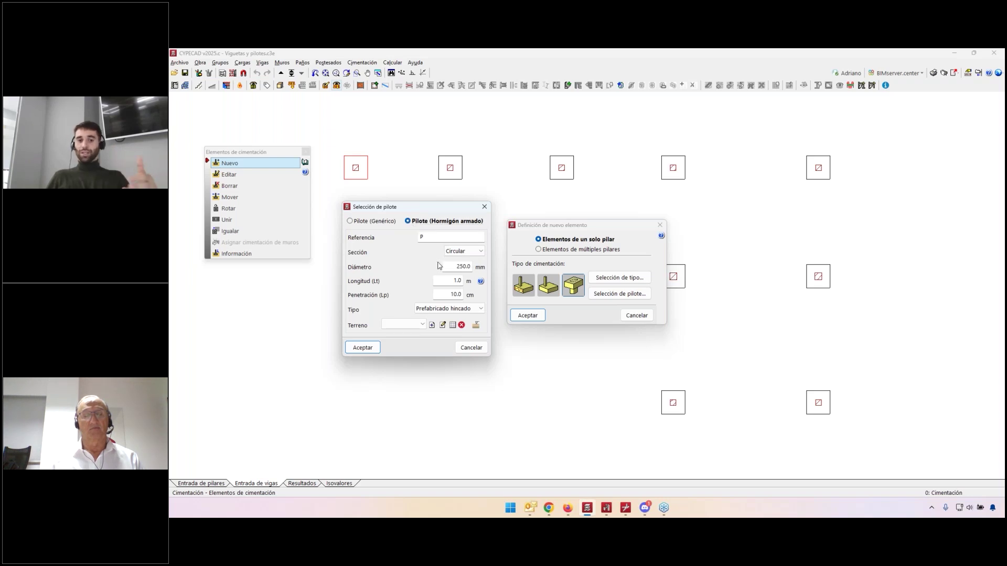
pyautogui.click(441, 237)
pyautogui.write('1')
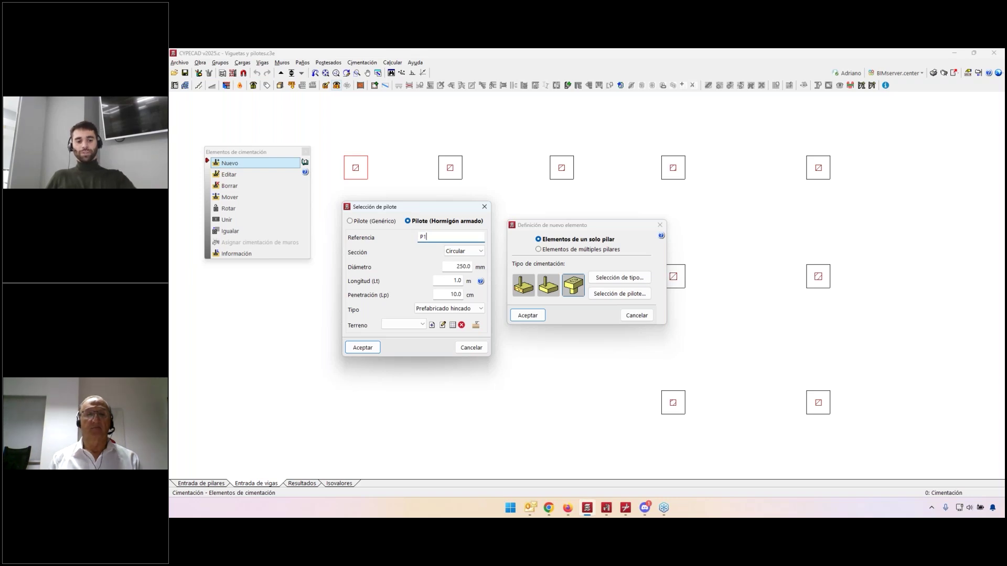
# Give pile P1 a Circular section with a 400 mm diameter and a length (Lt) of 6 m.
pyautogui.click(474, 256)
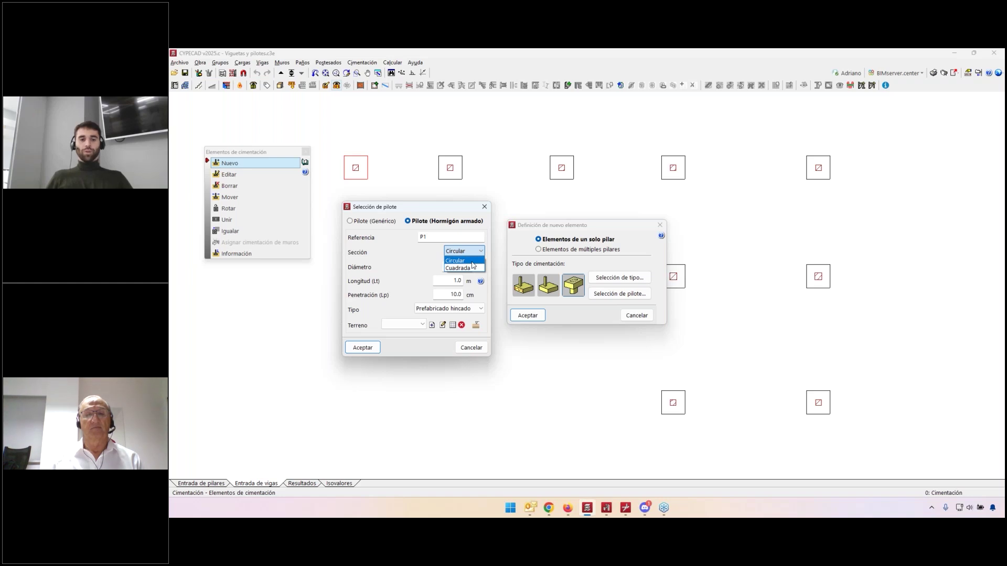
pyautogui.click(473, 263)
pyautogui.doubleClick(454, 266)
pyautogui.write('400')
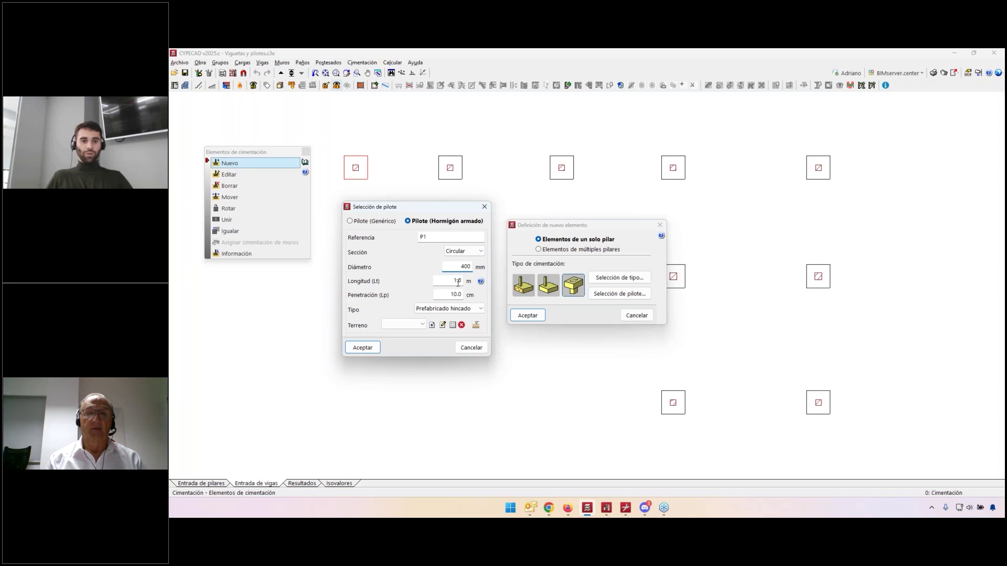
pyautogui.press('Tab')
pyautogui.write('6')
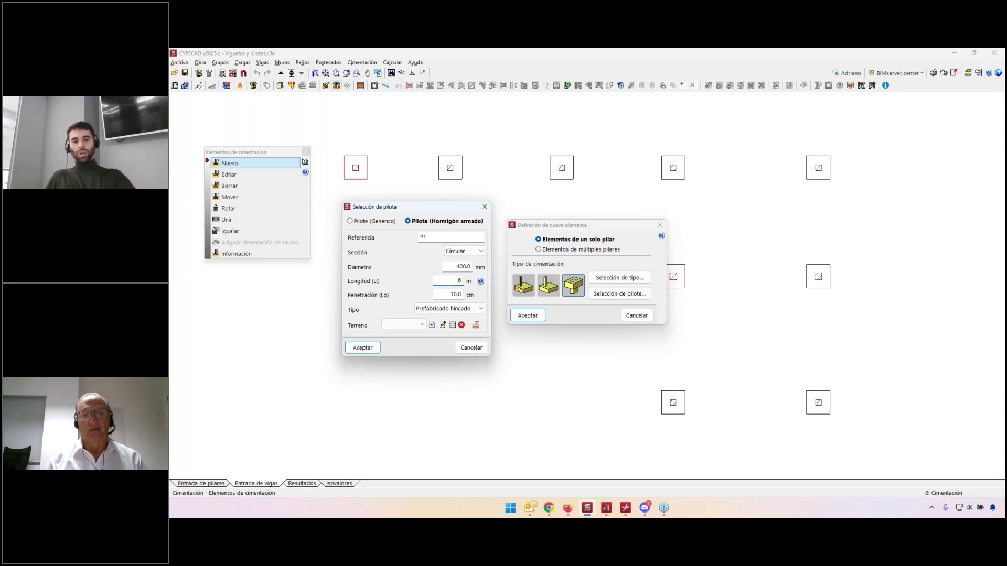
# Check the diagram explaining the pile's length Lt and penetration Lp, and set the pile type to Hormigonado in situ.
pyautogui.click(481, 282)
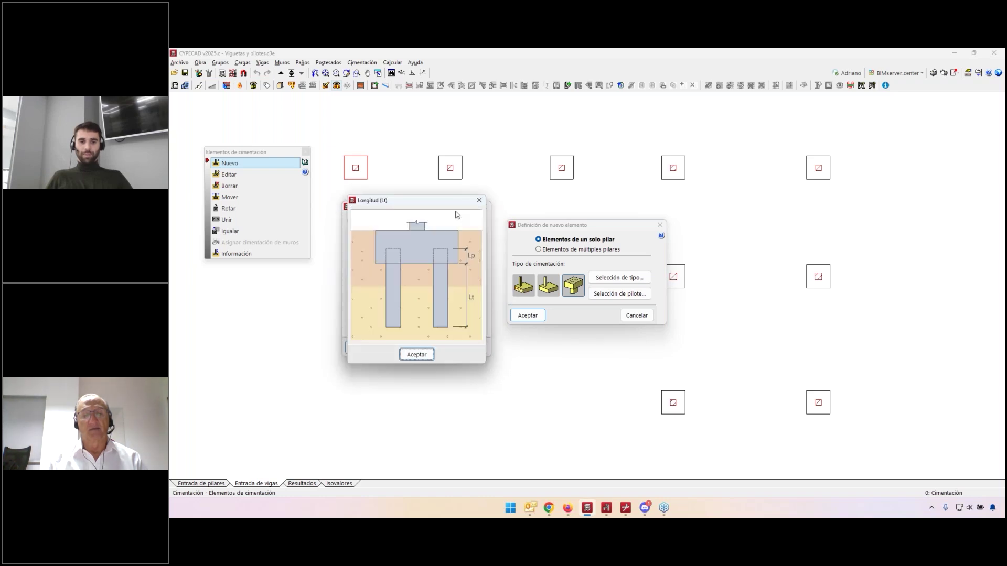
pyautogui.moveTo(431, 203); pyautogui.dragTo(589, 199)
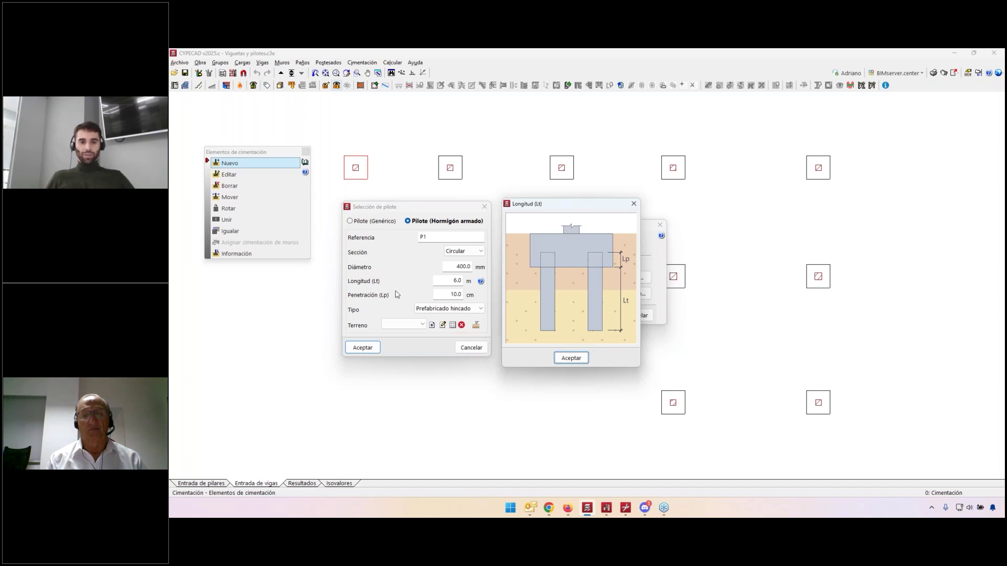
pyautogui.click(571, 358)
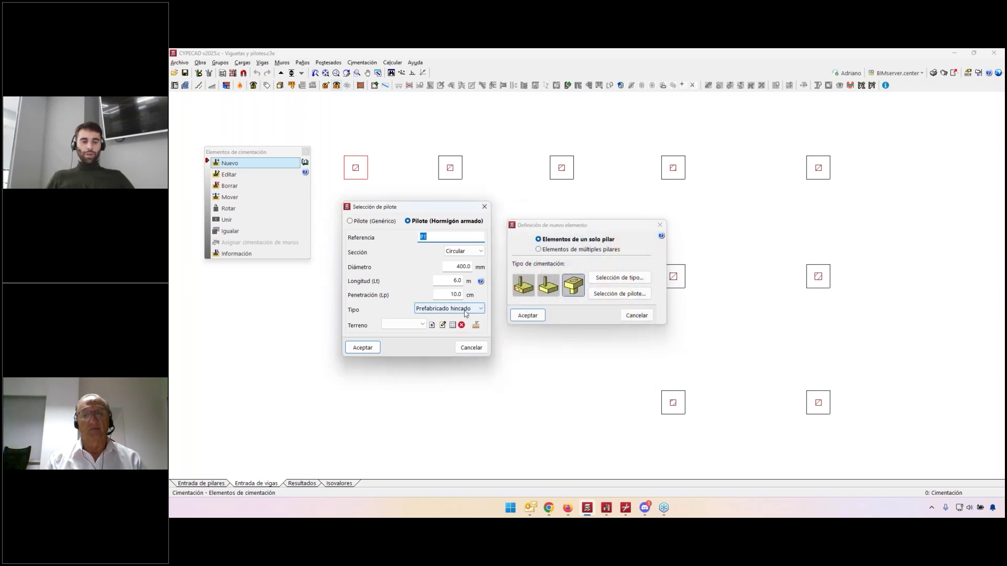
pyautogui.click(432, 310)
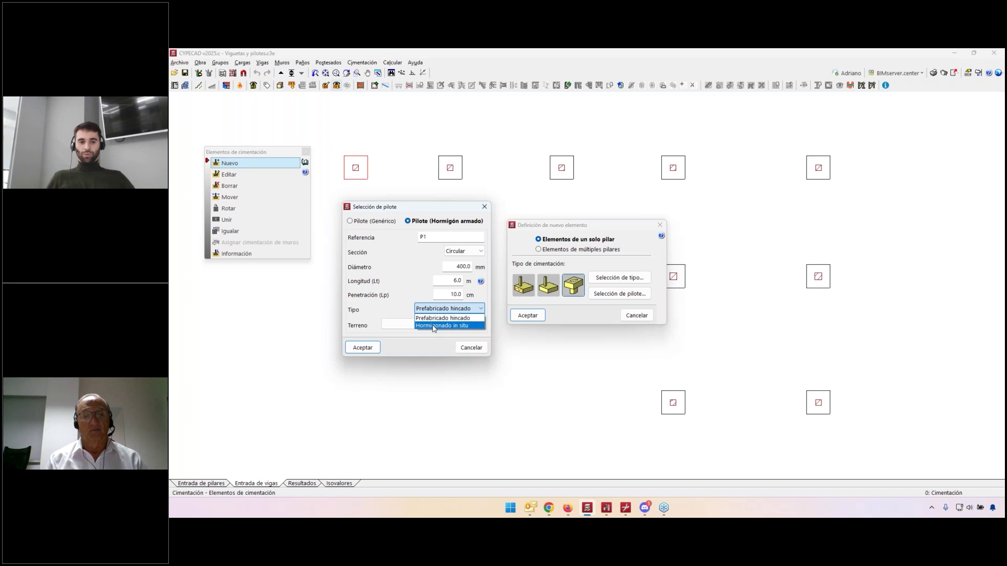
pyautogui.click(434, 326)
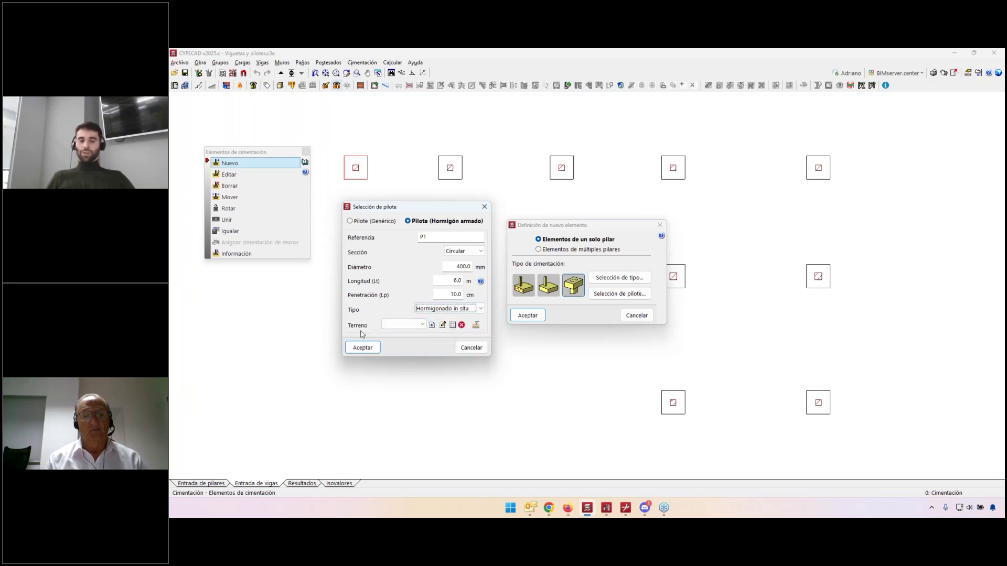
# Create a new soil profile for pile P1 and set its reference to Terren obra 1.
pyautogui.click(431, 325)
pyautogui.moveTo(472, 139); pyautogui.dragTo(664, 118)
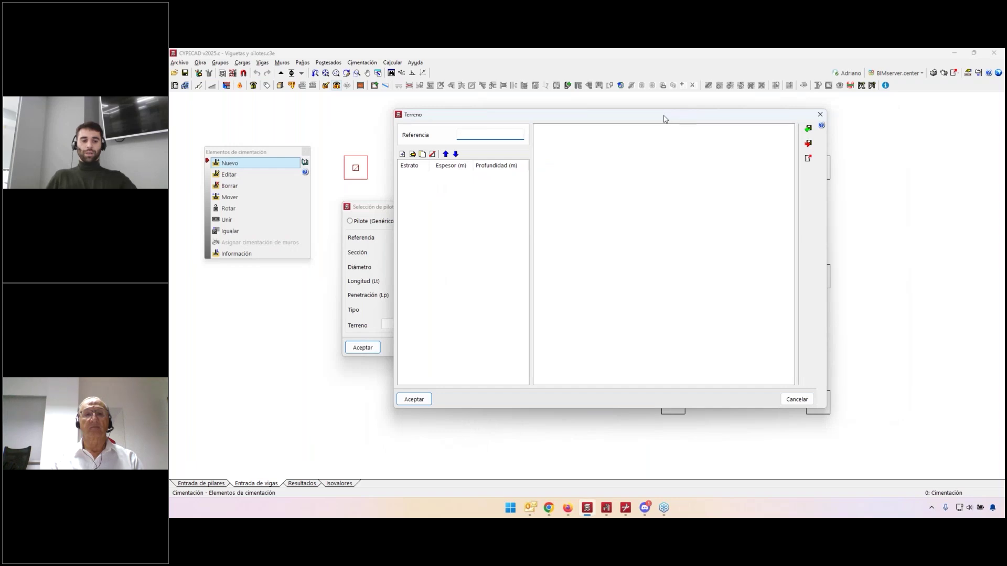
pyautogui.write('Terren obra 1')
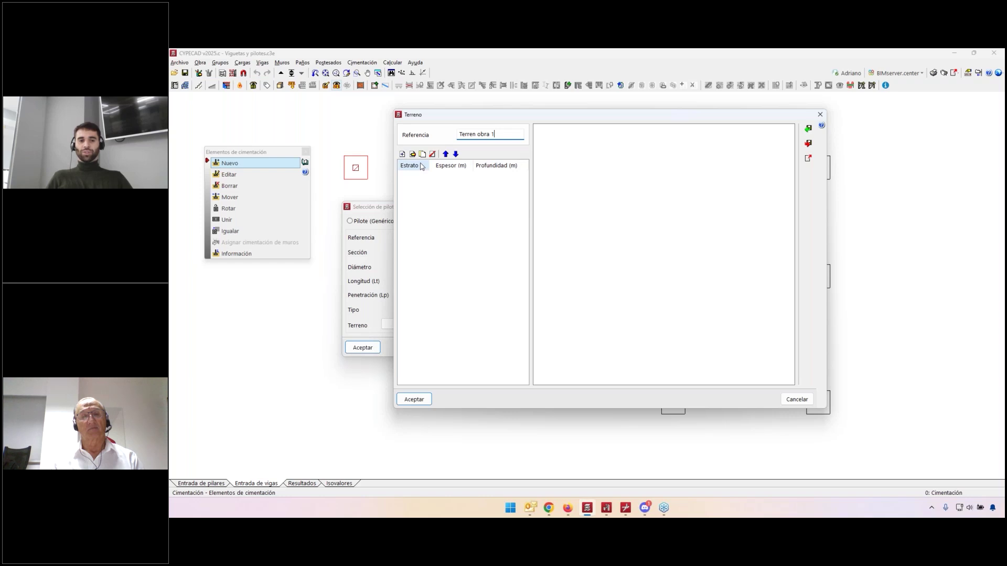
# Add a stratum with the usual project values for Arena semidensa and a thickness of 3 m to the soil profile.
pyautogui.click(402, 154)
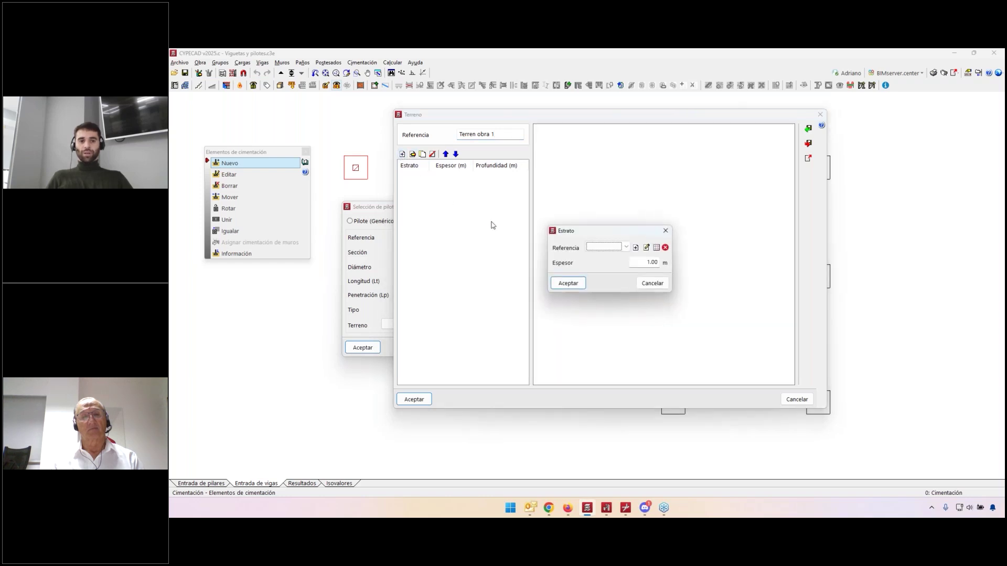
pyautogui.click(607, 248)
pyautogui.click(611, 252)
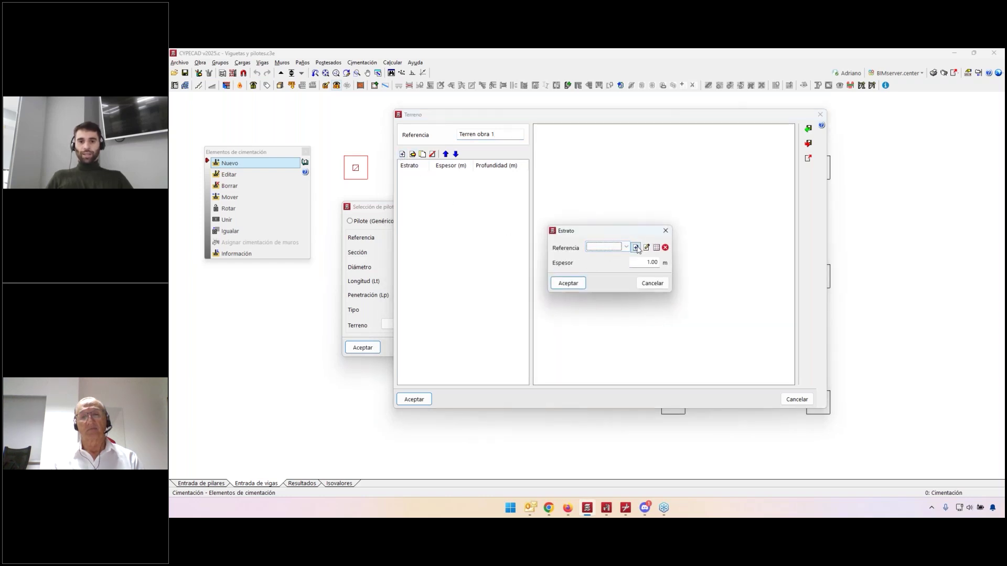
pyautogui.click(636, 247)
pyautogui.moveTo(617, 180); pyautogui.dragTo(455, 194)
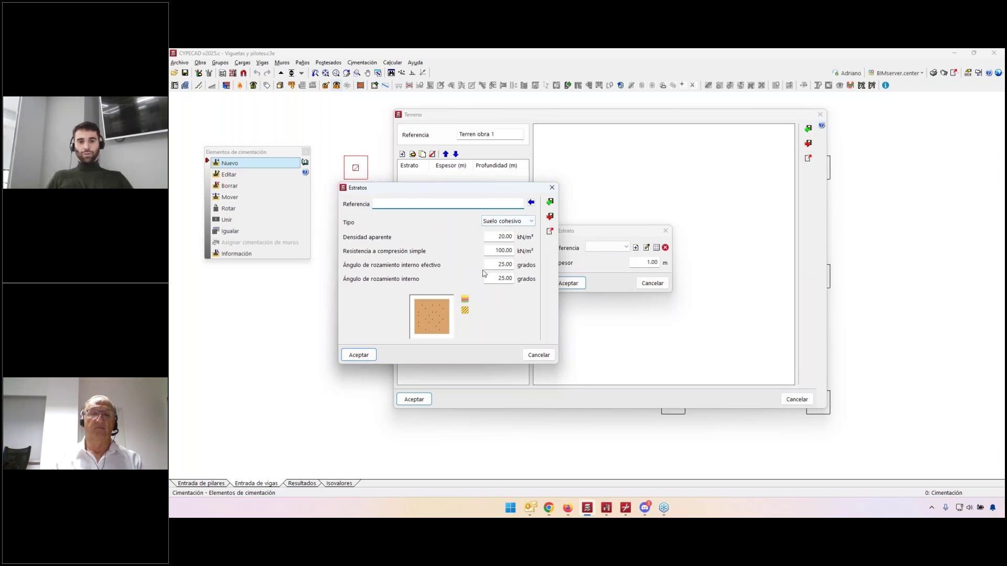
pyautogui.click(531, 204)
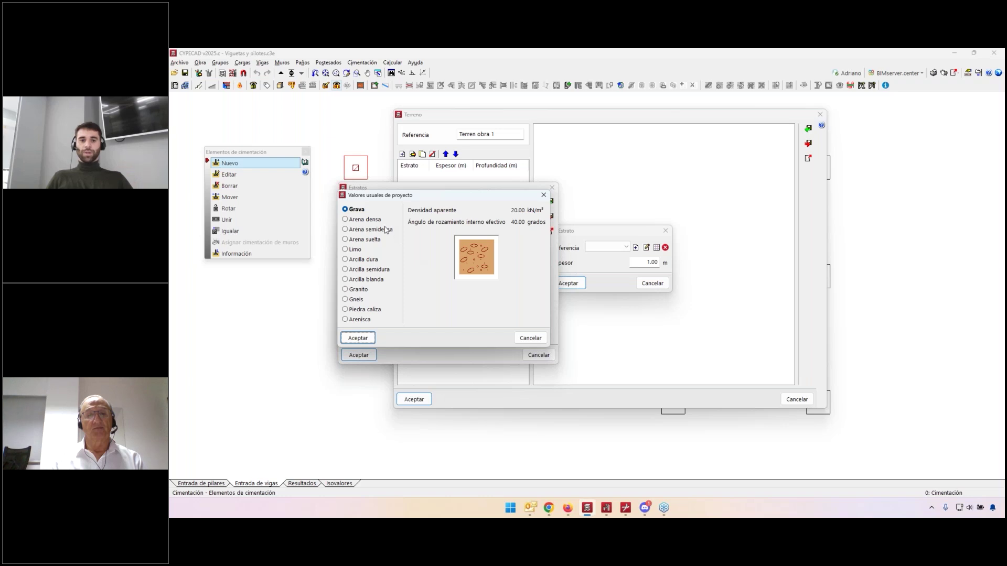
pyautogui.click(346, 230)
pyautogui.click(356, 337)
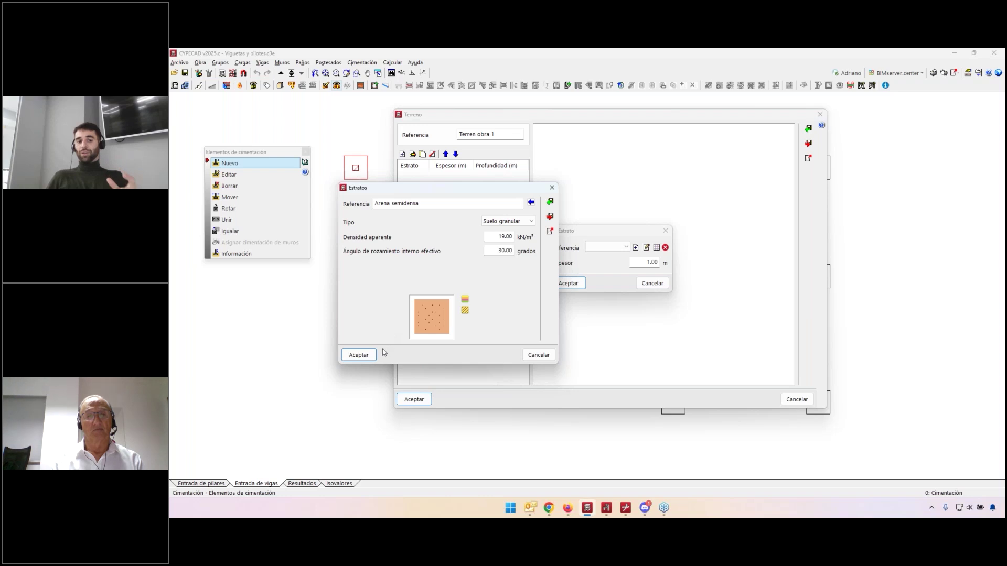
pyautogui.click(360, 355)
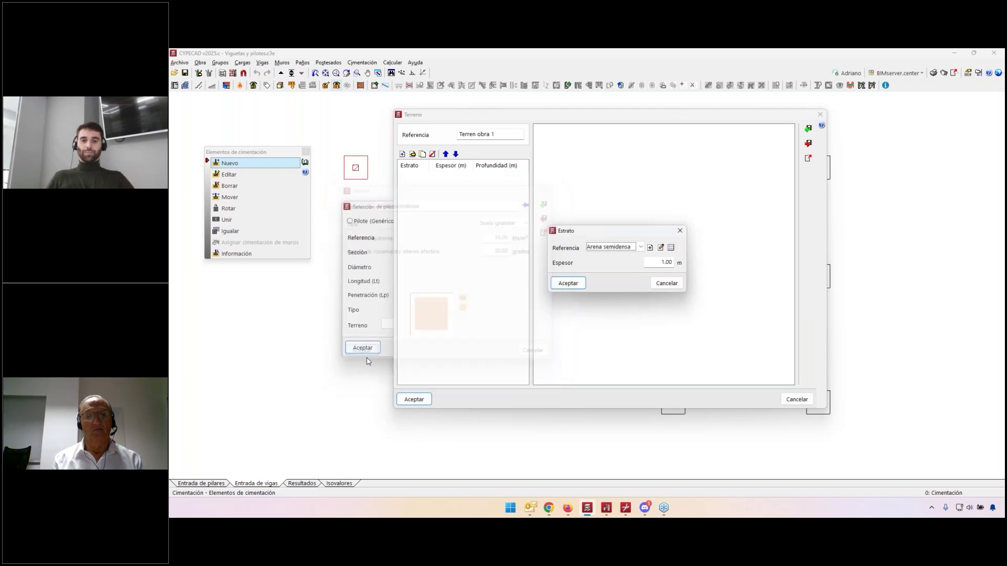
pyautogui.press('Tab')
pyautogui.write('3')
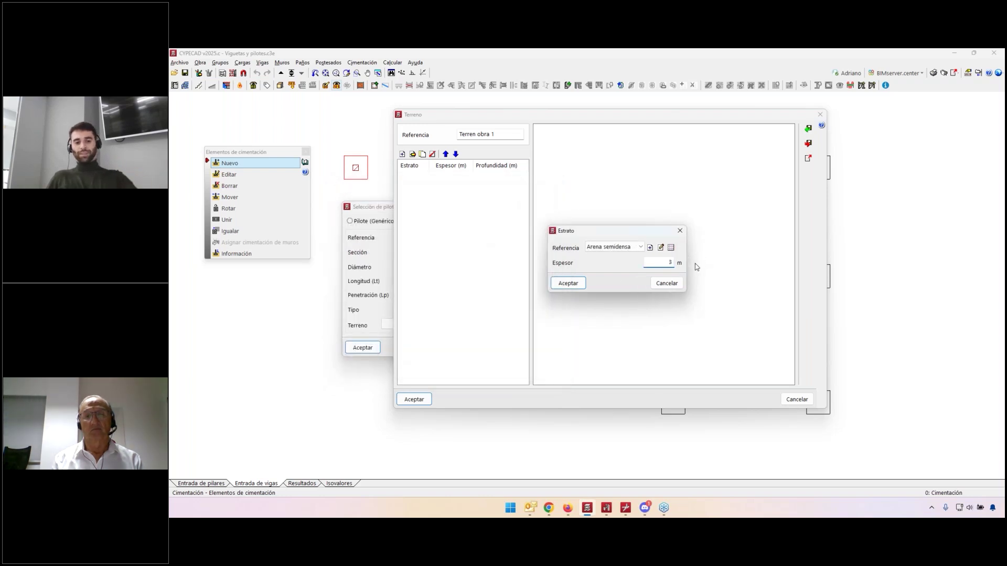
pyautogui.click(568, 284)
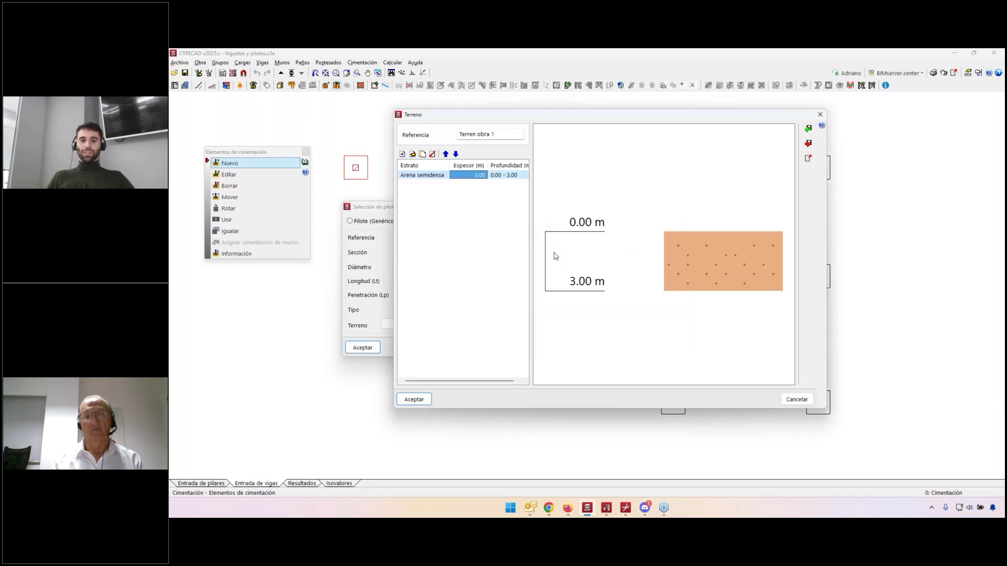
# Add a second stratum with the usual project values for Limo and a thickness of 10 m, and accept the soil profile.
pyautogui.click(403, 154)
pyautogui.click(632, 247)
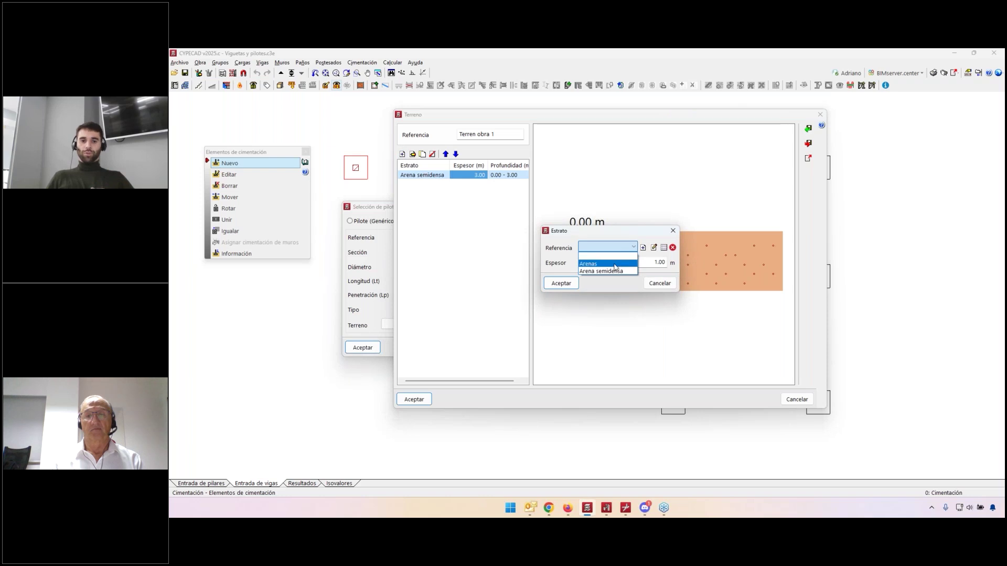
pyautogui.click(642, 248)
pyautogui.click(642, 248)
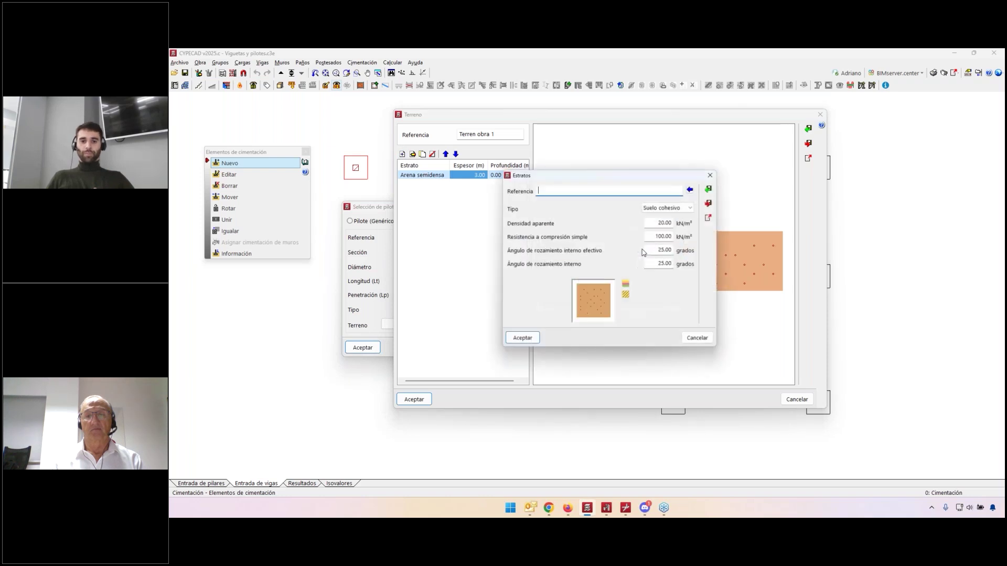
pyautogui.click(692, 188)
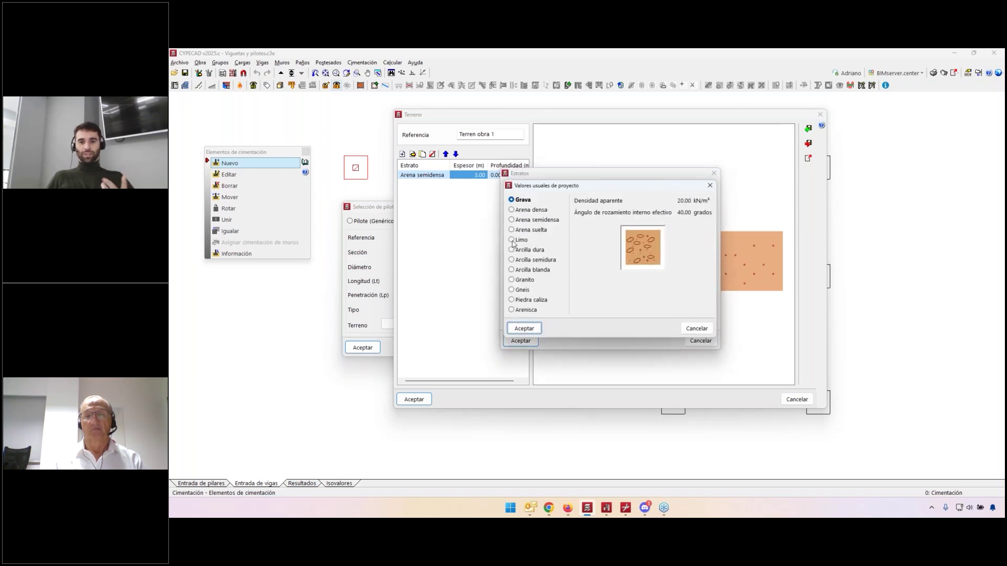
pyautogui.click(516, 242)
pyautogui.click(517, 241)
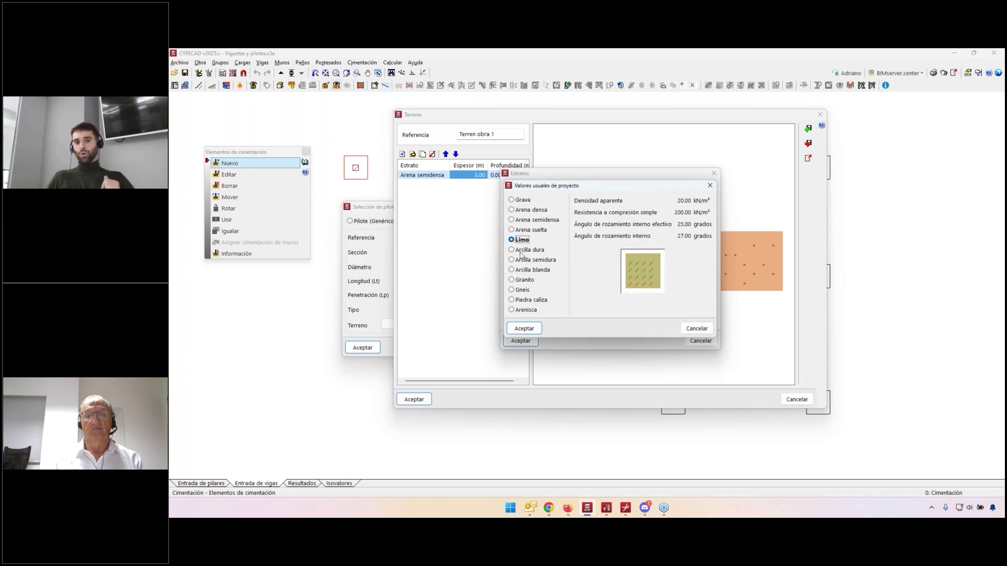
pyautogui.click(535, 329)
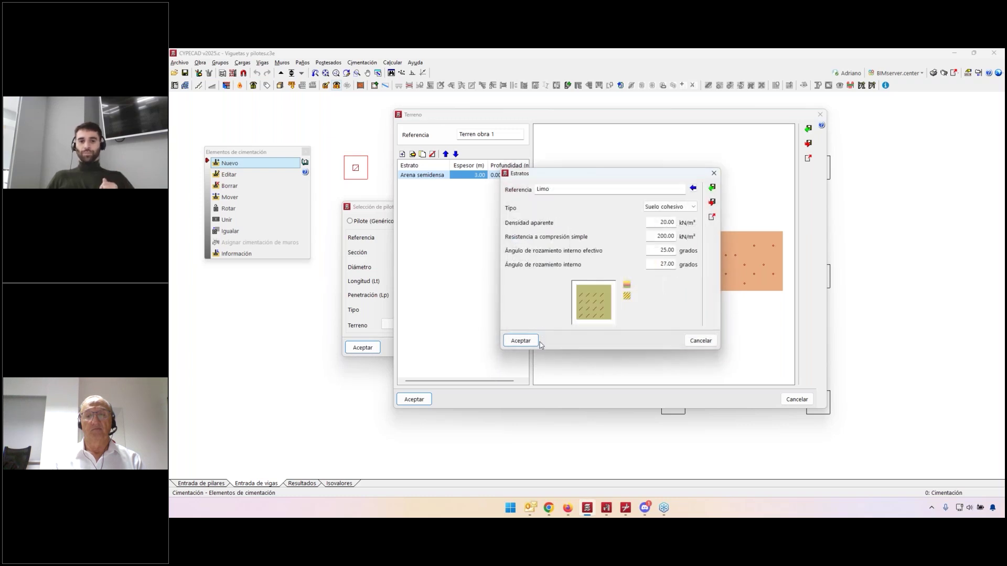
pyautogui.click(536, 342)
pyautogui.press('Tab')
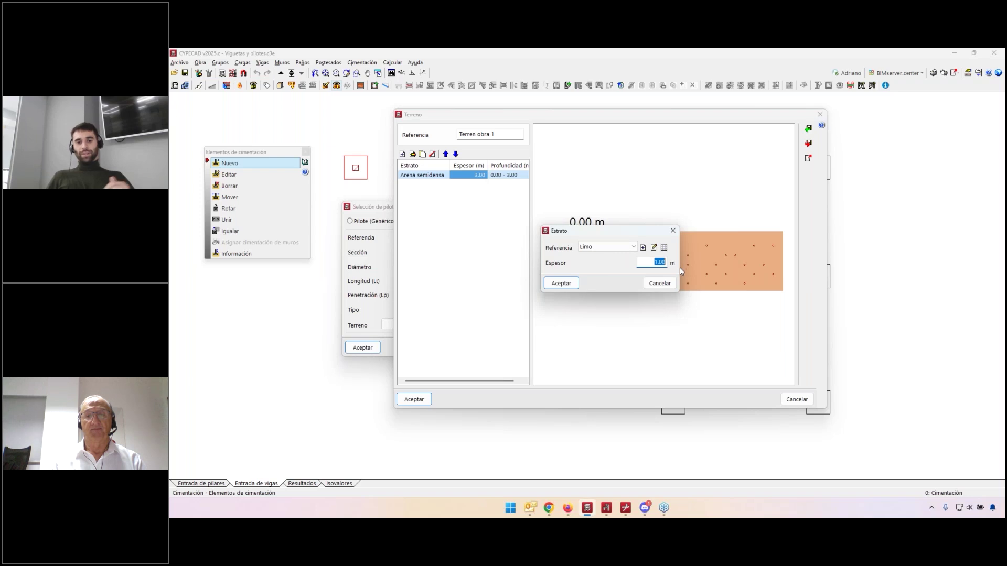
pyautogui.press('BackSpace')
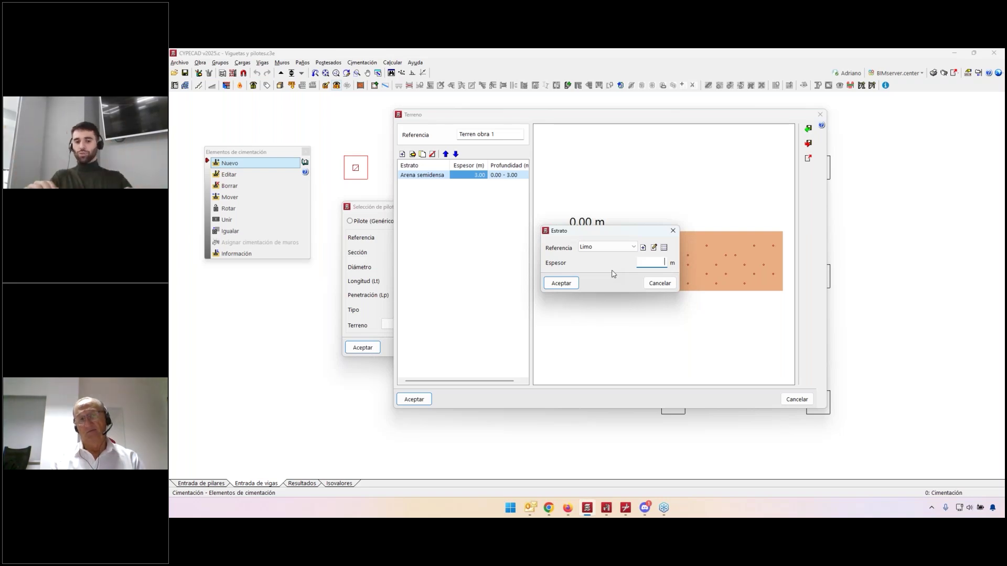
pyautogui.write('10')
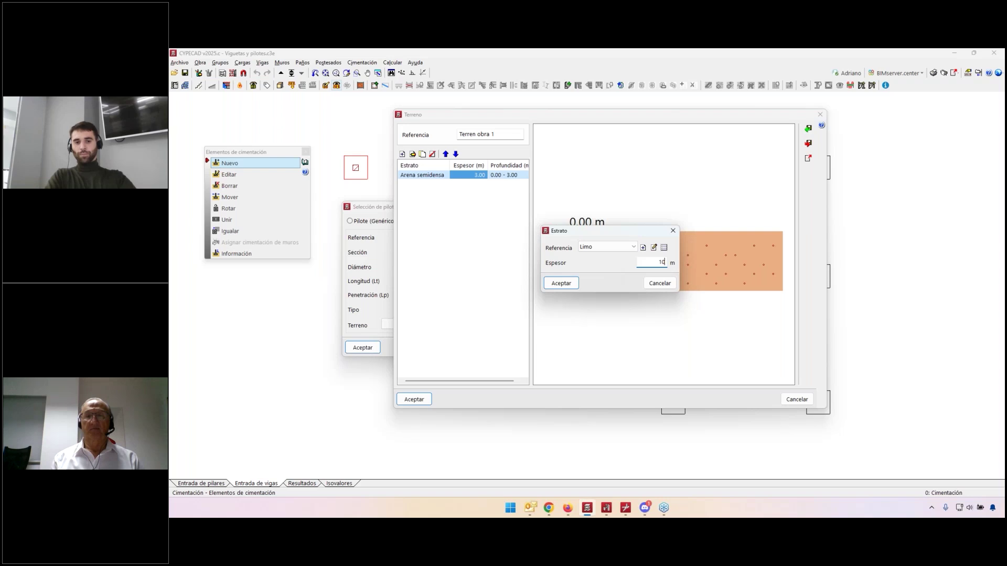
pyautogui.click(560, 283)
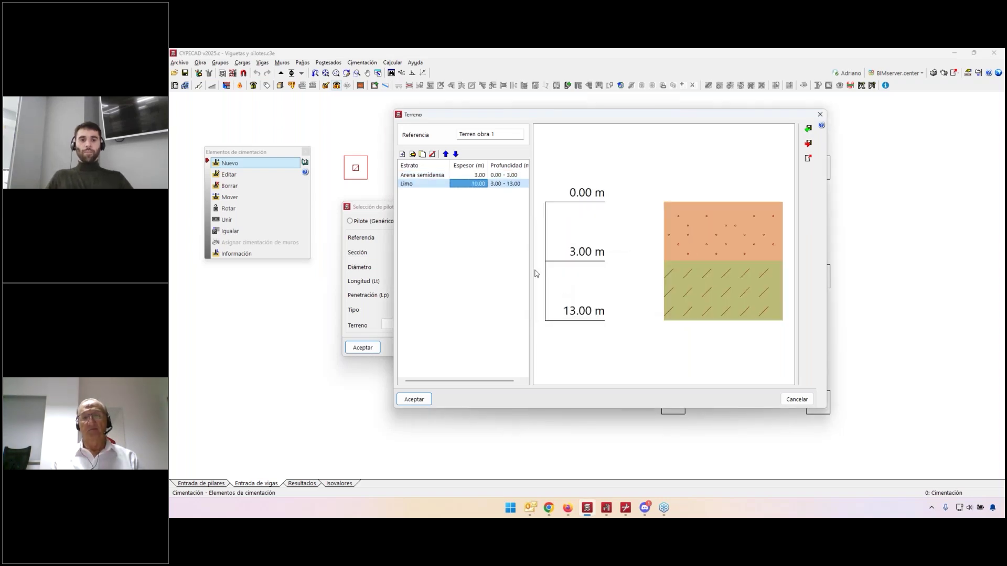
pyautogui.click(424, 402)
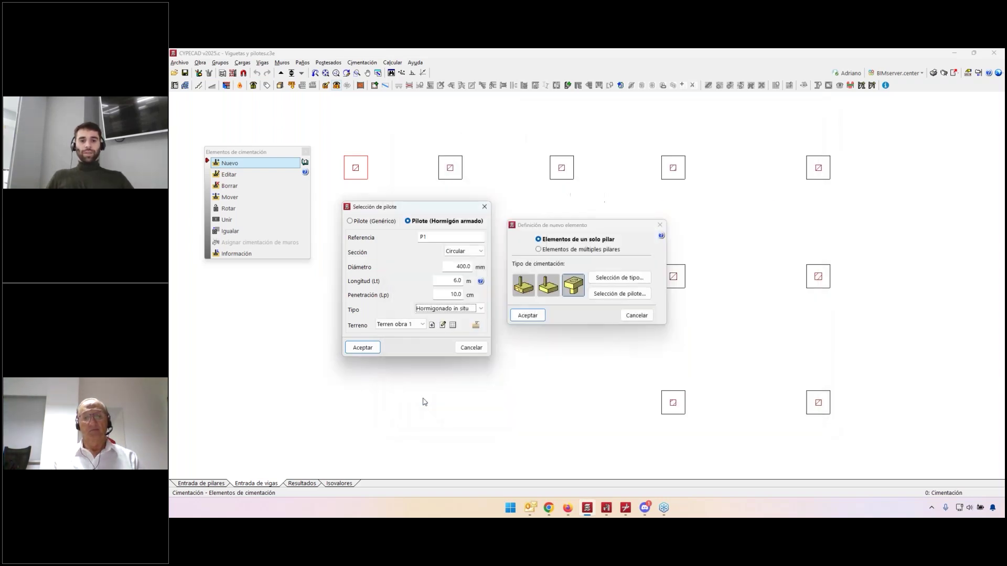
# Accept the pile definition and place the single-pile cap on all twelve columns of the foundation.
pyautogui.click(368, 347)
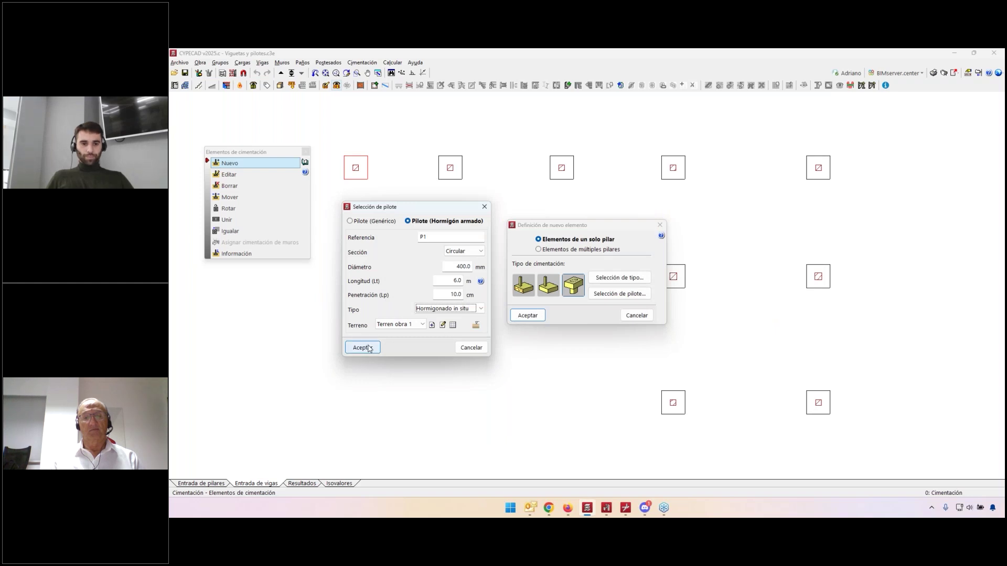
pyautogui.press('Return')
pyautogui.click(354, 169)
pyautogui.click(448, 169)
pyautogui.click(561, 167)
pyautogui.click(672, 168)
pyautogui.click(817, 167)
pyautogui.click(818, 276)
pyautogui.click(674, 272)
pyautogui.click(565, 274)
pyautogui.click(457, 269)
pyautogui.click(362, 311)
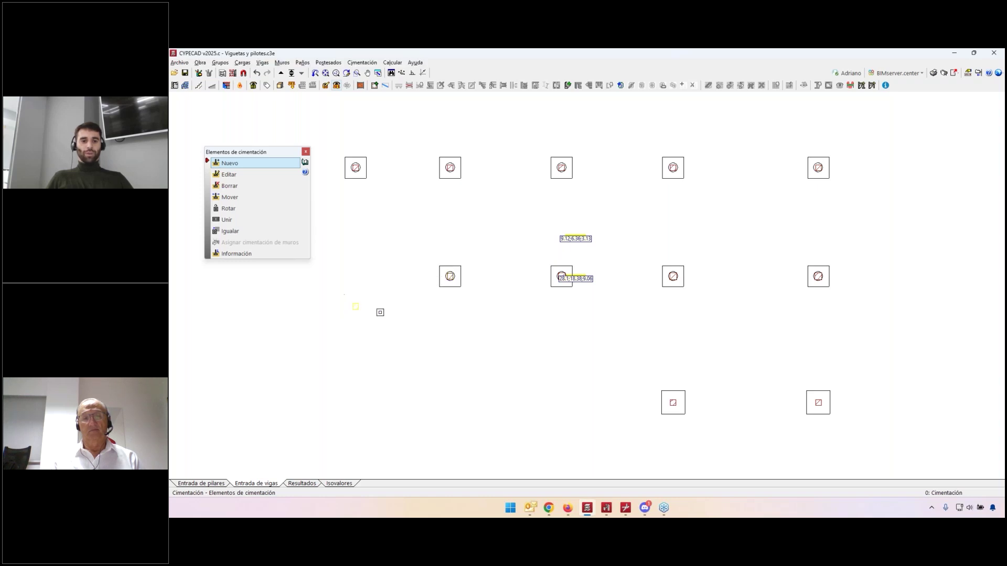
pyautogui.click(662, 402)
pyautogui.click(816, 401)
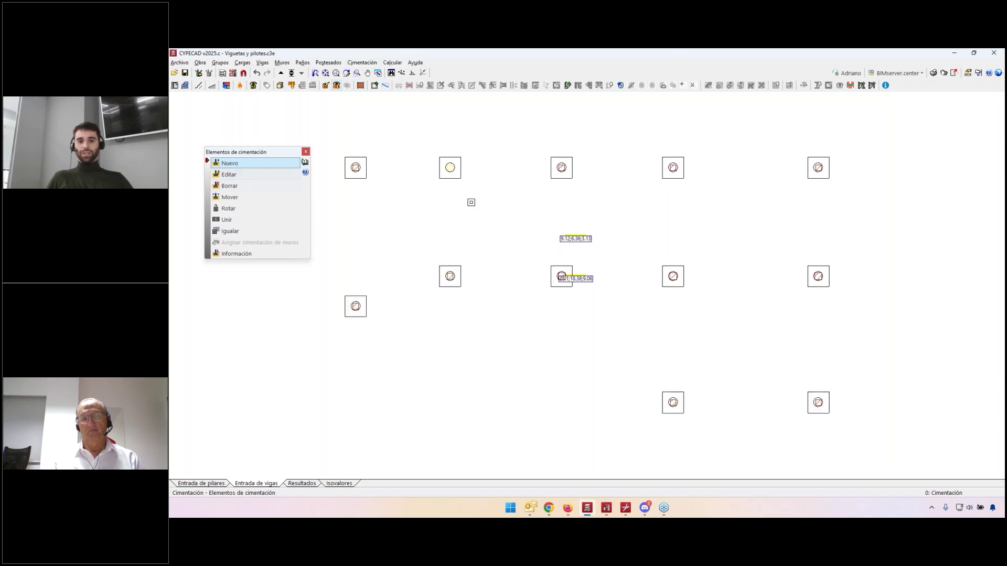
pyautogui.rightClick(468, 204)
pyautogui.click(660, 224)
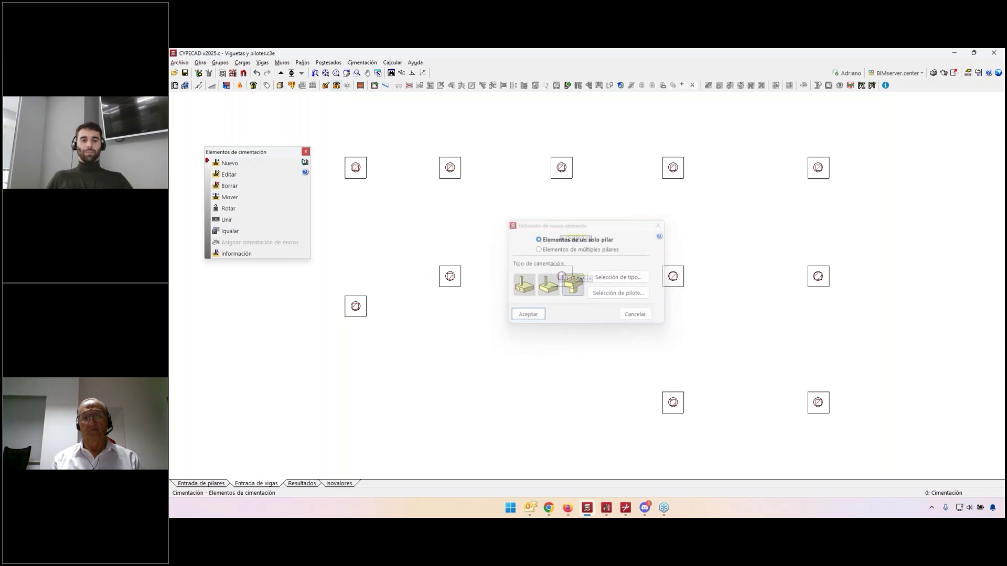
# Open the pile cap of column P8 for editing and show its pile checks with an enlarged report for Hundimiento in compression.
pyautogui.click(231, 174)
pyautogui.click(354, 167)
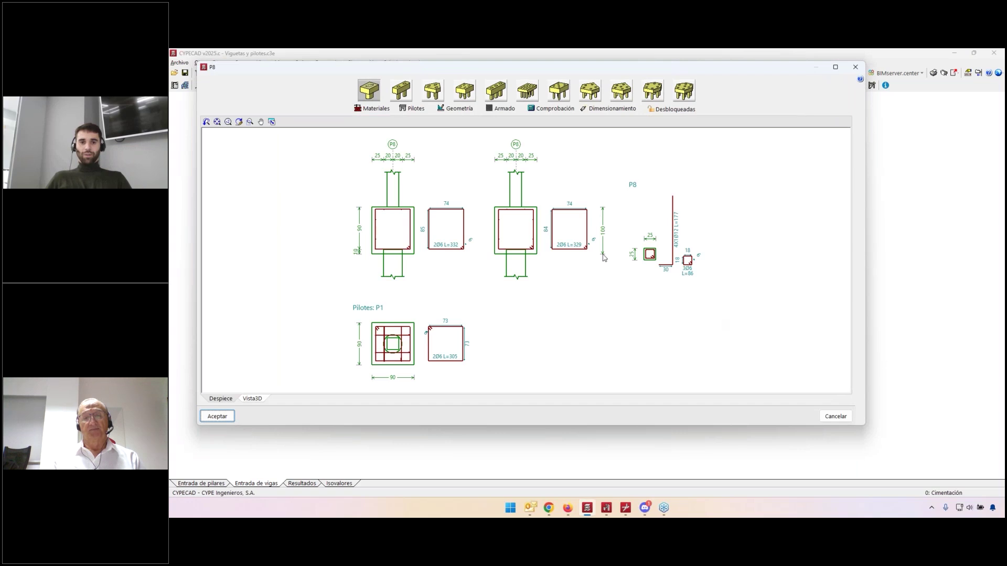
pyautogui.click(551, 109)
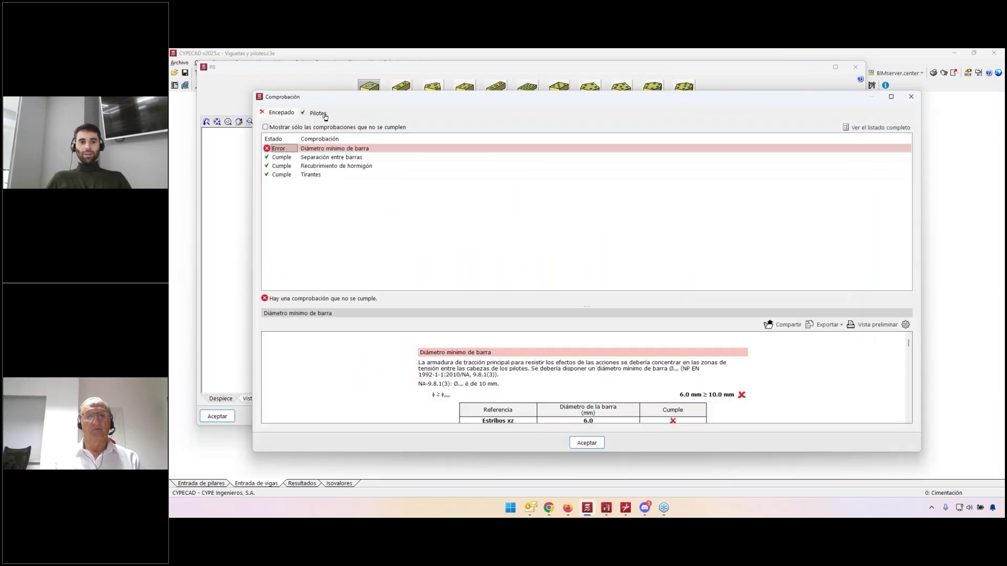
pyautogui.click(317, 113)
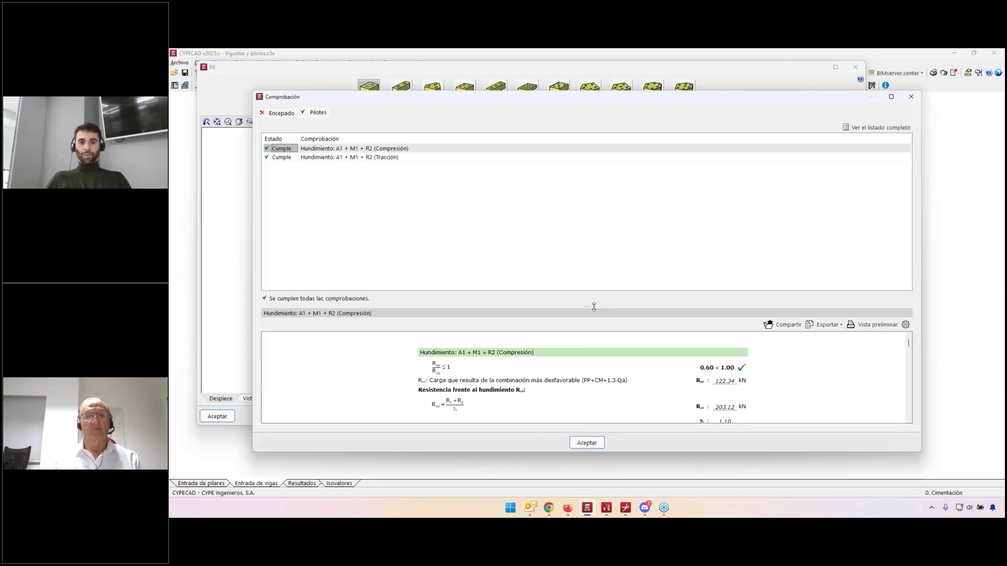
pyautogui.moveTo(588, 307); pyautogui.dragTo(585, 189)
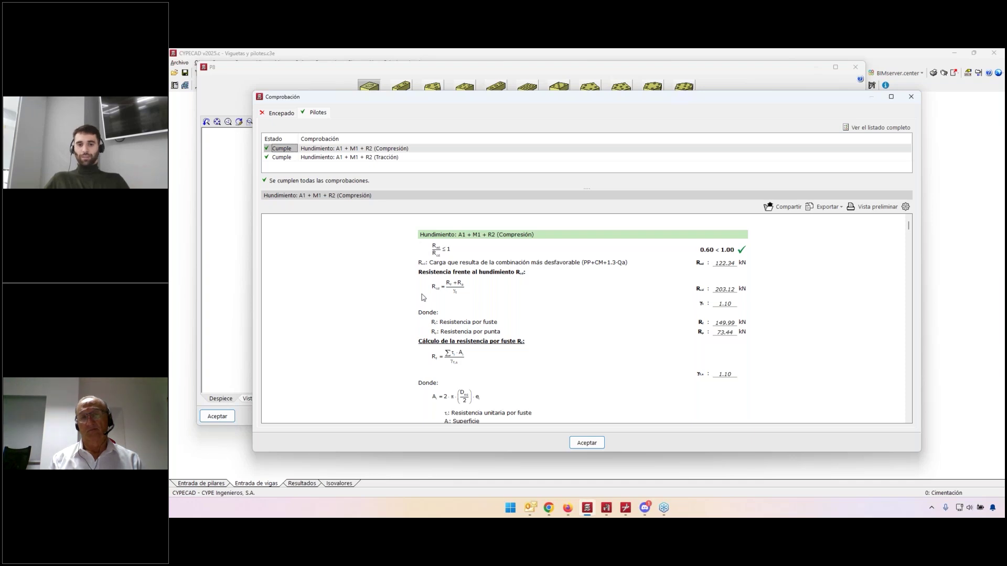
# Examine the compression Hundimiento report for its shaft and tip resistance calculations by stratum, and close the checks.
pyautogui.scroll(-1, 495, 270)
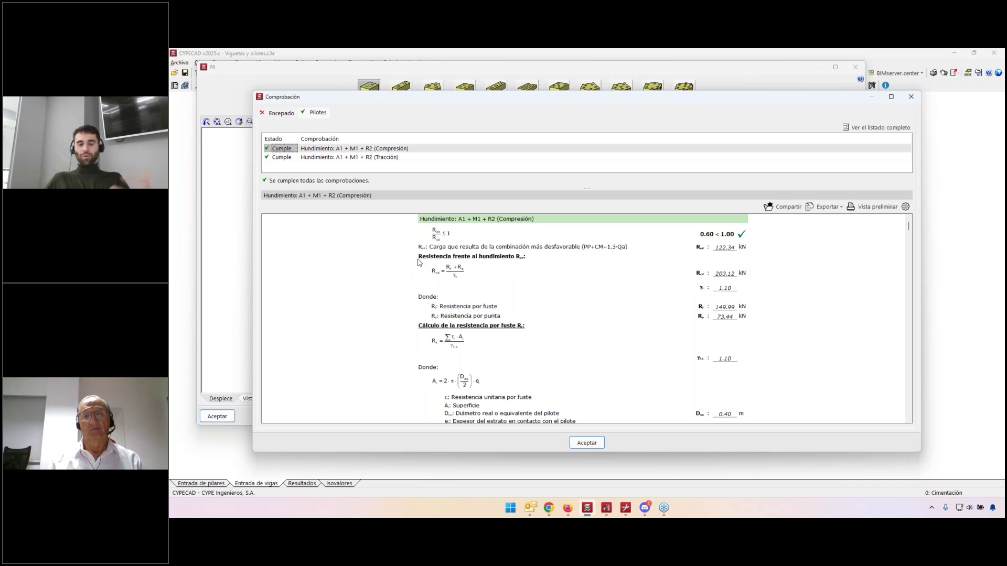
pyautogui.scroll(-1, 419, 263)
pyautogui.scroll(1, 417, 264)
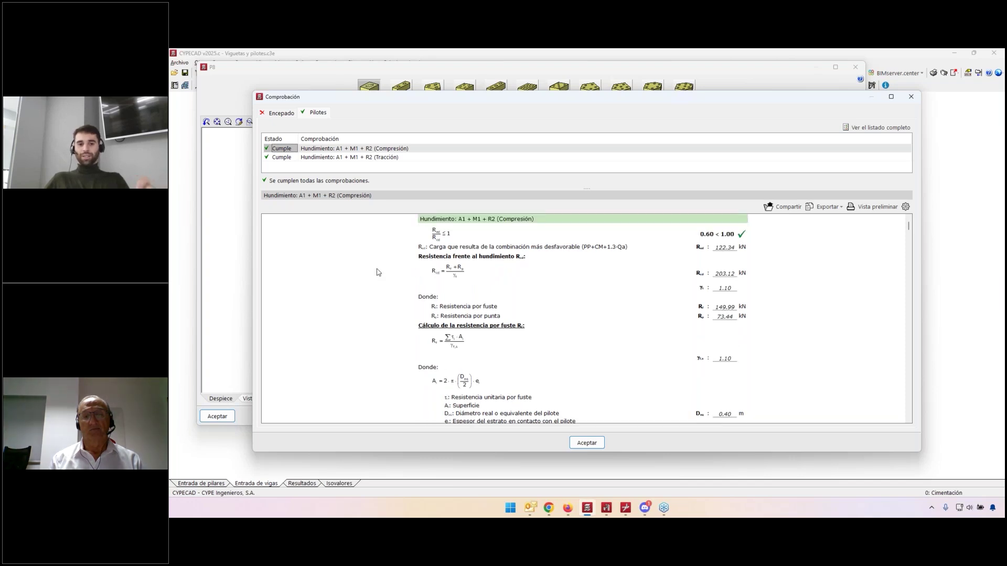
pyautogui.scroll(-1, 379, 272)
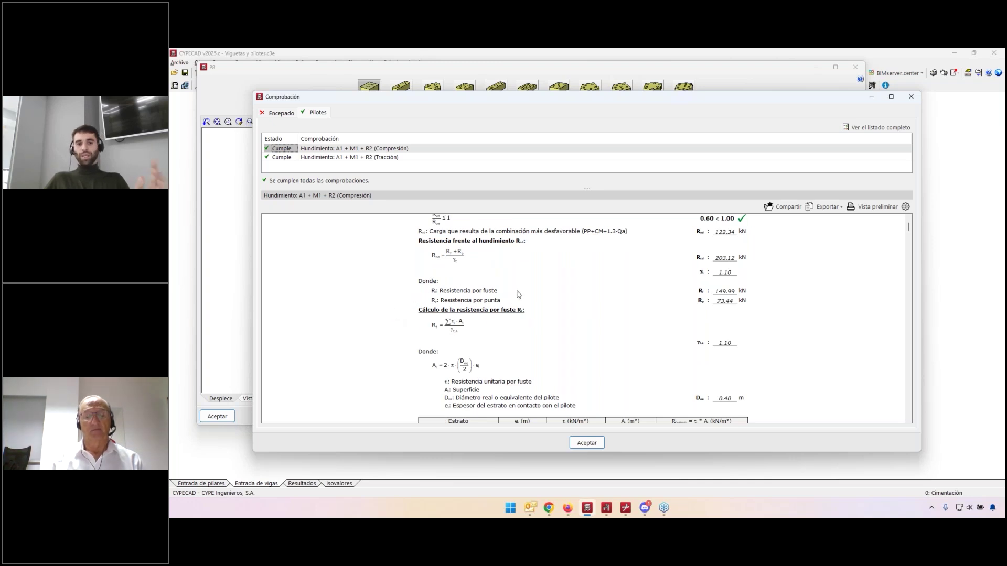
pyautogui.scroll(-1, 510, 305)
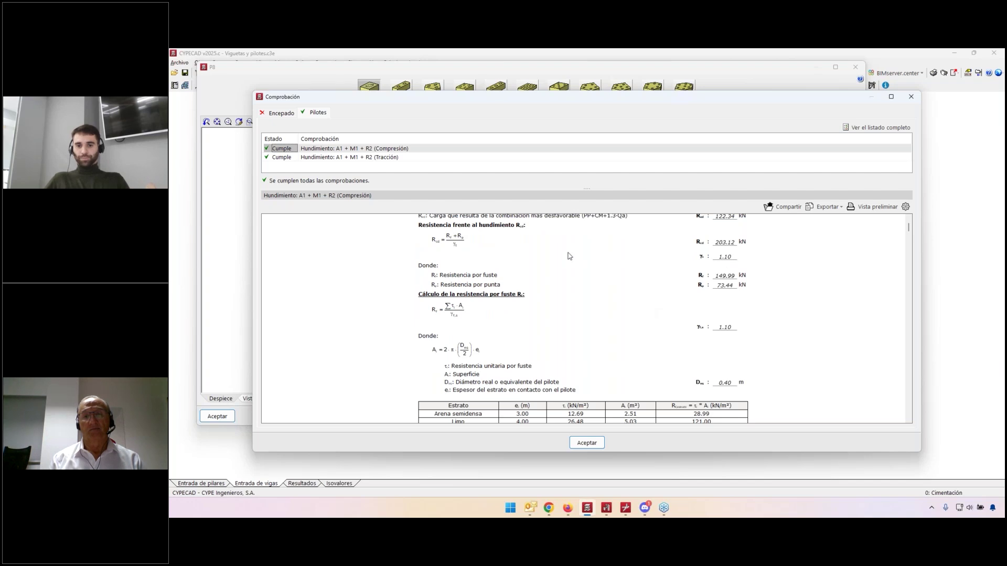
pyautogui.scroll(-3, 576, 288)
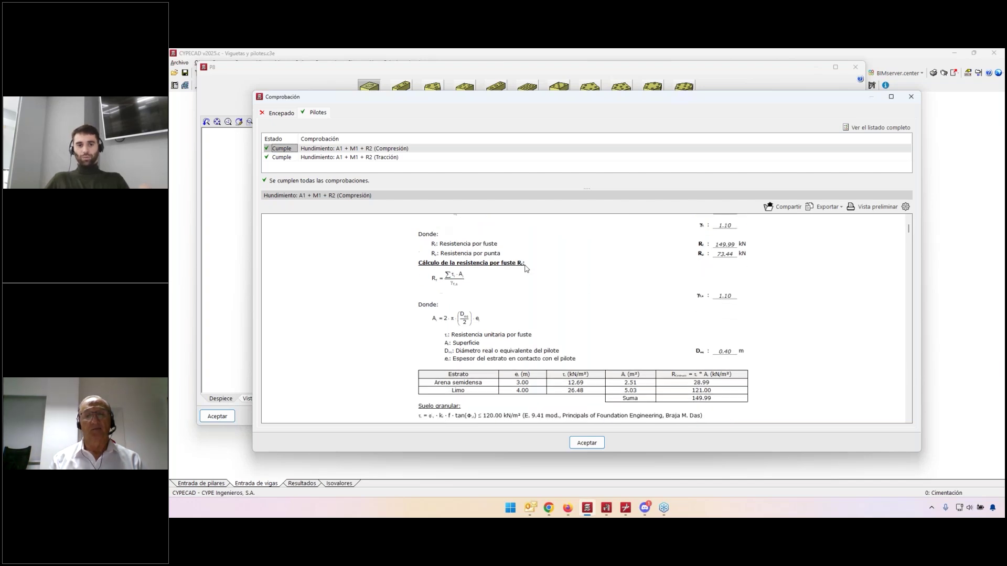
pyautogui.scroll(-15, 504, 262)
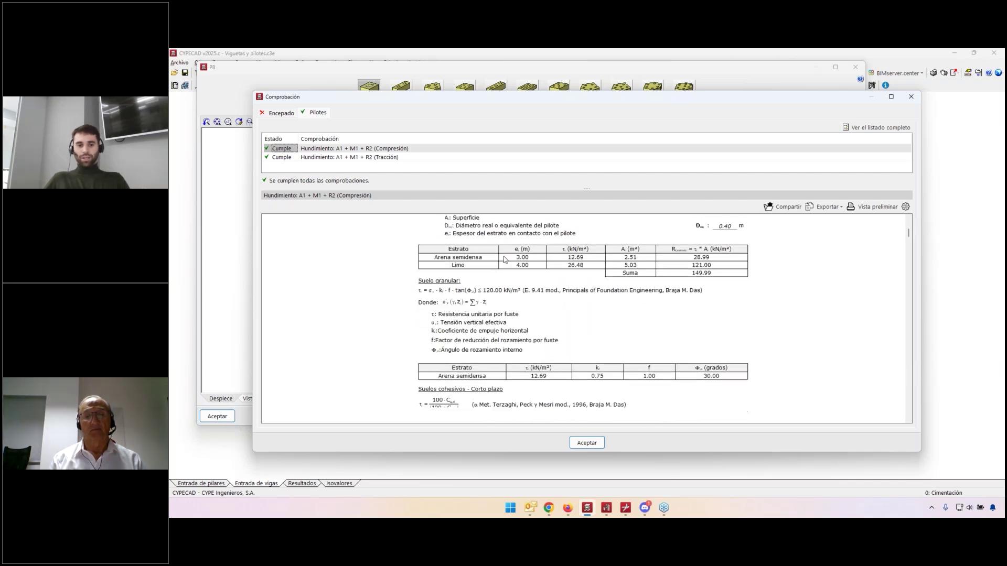
pyautogui.scroll(-5, 504, 263)
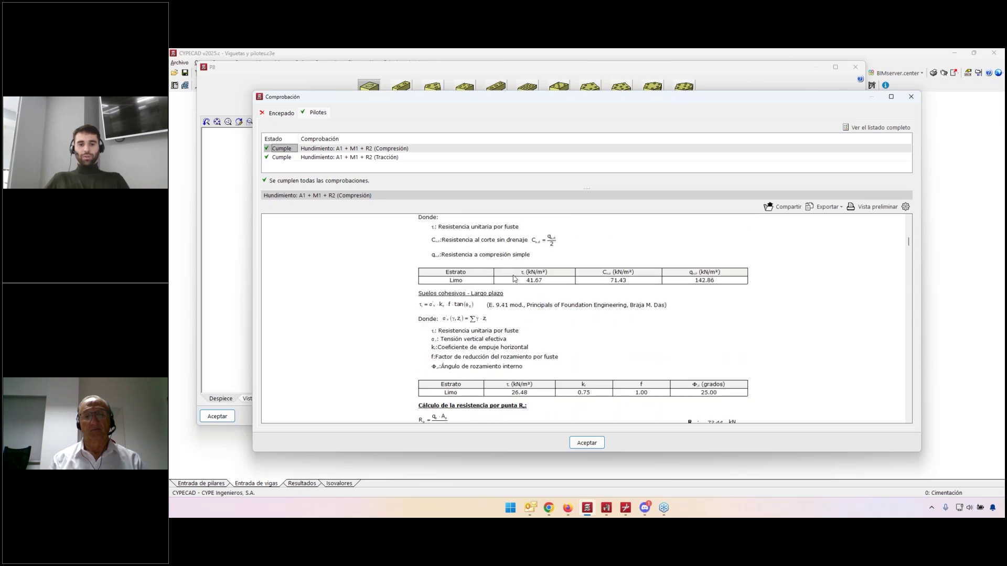
pyautogui.scroll(-6, 514, 277)
pyautogui.scroll(5, 524, 315)
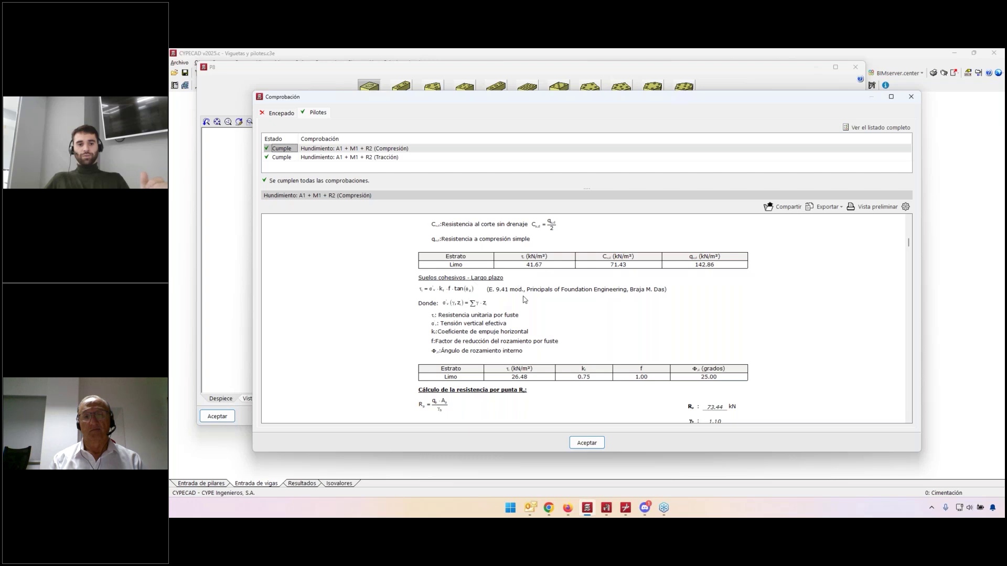
pyautogui.scroll(-8, 524, 330)
pyautogui.scroll(-3, 522, 332)
pyautogui.click(588, 445)
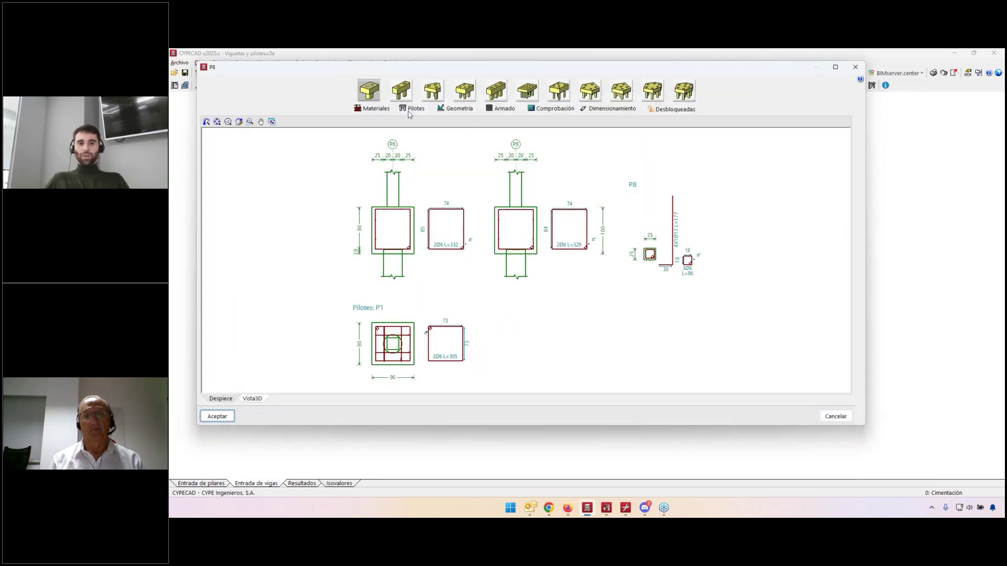
# In the pile's soil profile Terren obra 1, replace the Limo stratum's properties with the usual project values for Gneis.
pyautogui.click(414, 109)
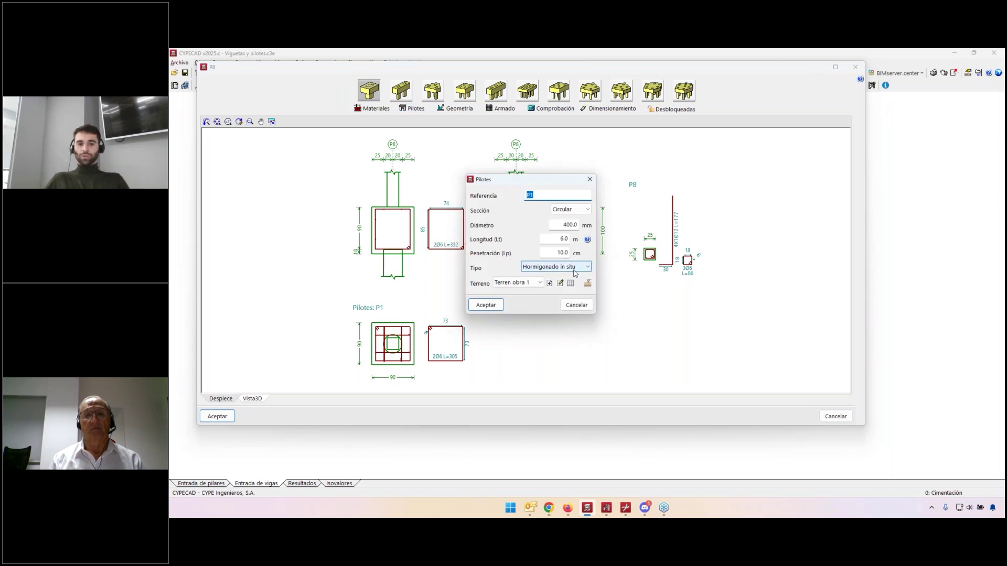
pyautogui.click(560, 283)
pyautogui.click(350, 169)
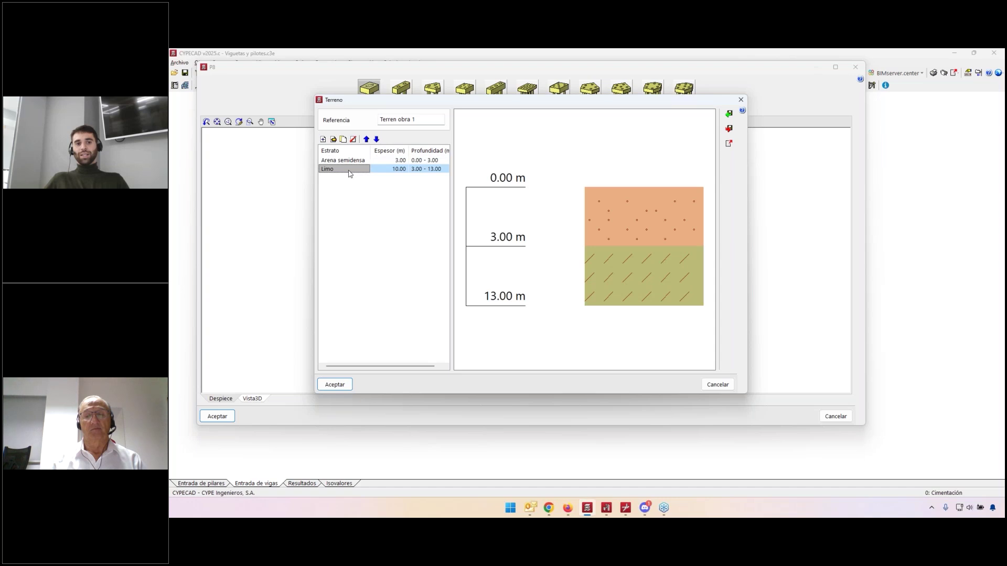
pyautogui.doubleClick(352, 169)
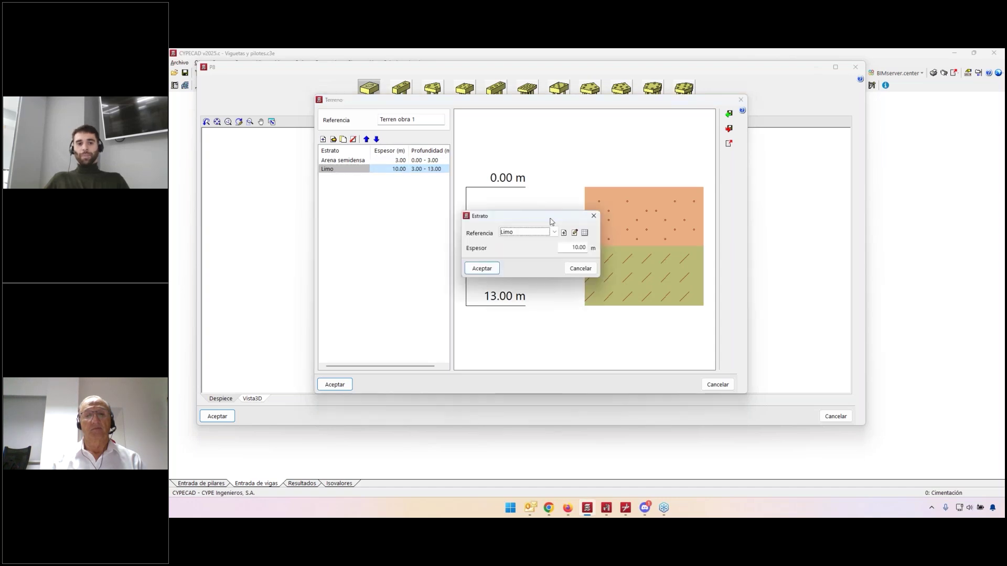
pyautogui.click(575, 233)
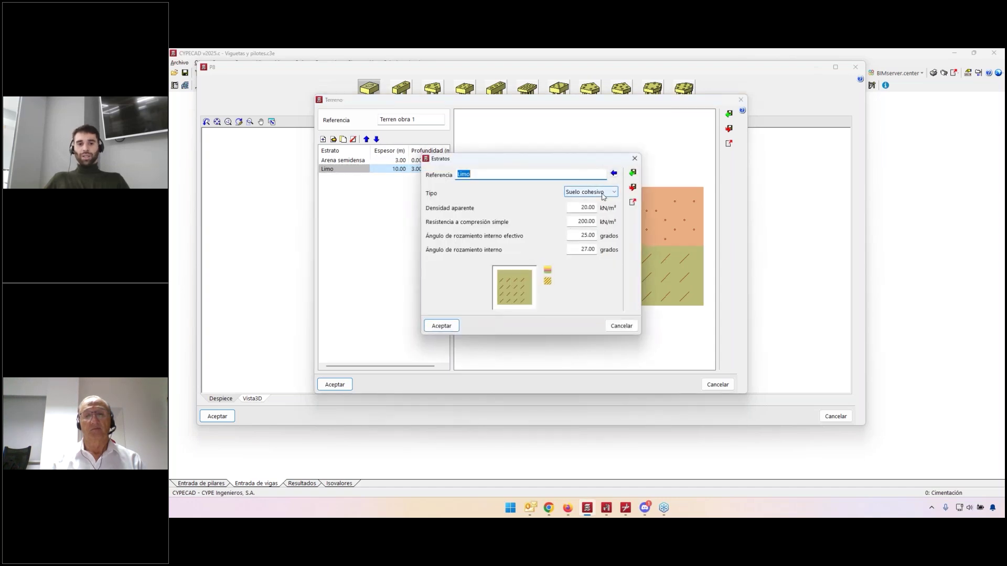
pyautogui.click(613, 174)
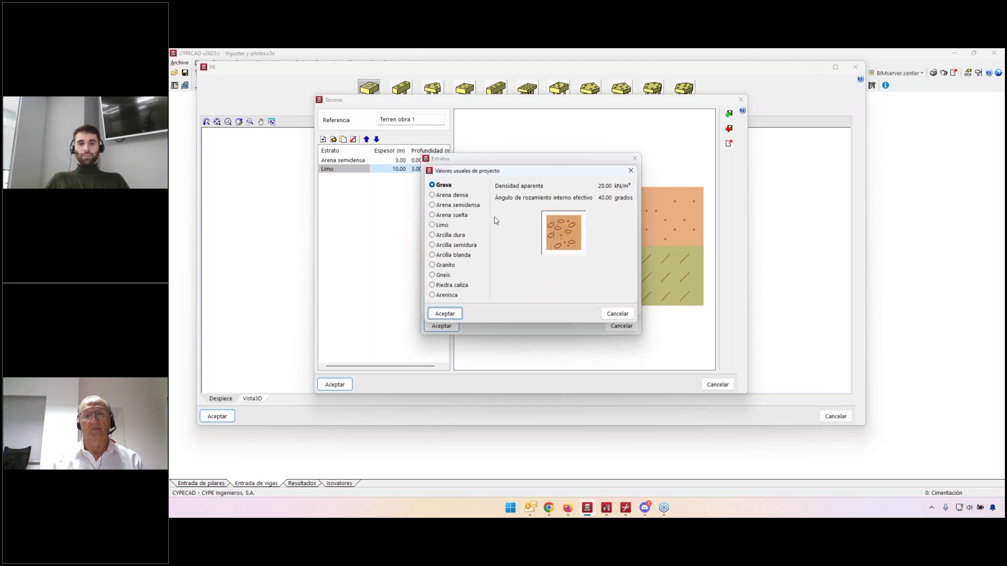
pyautogui.click(432, 276)
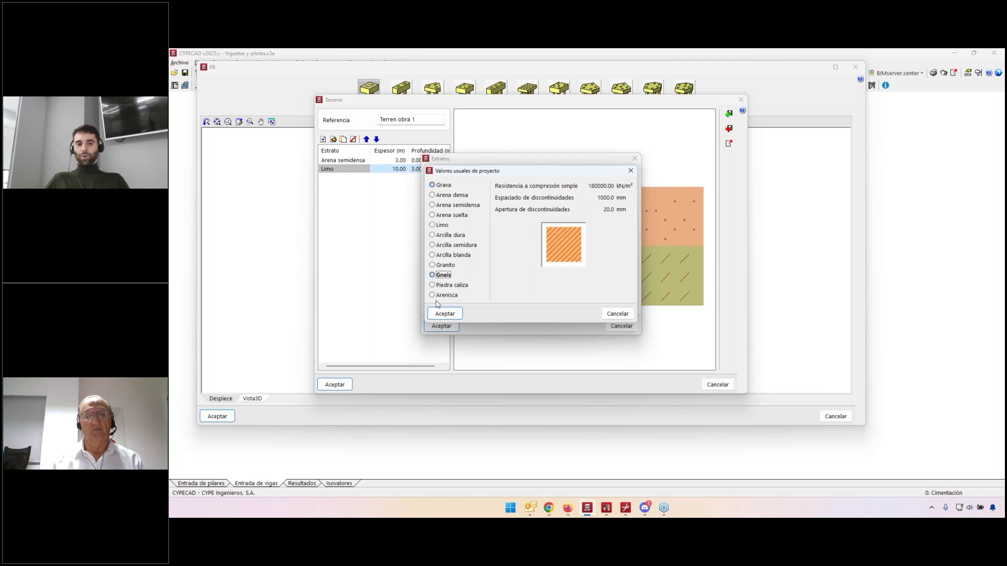
pyautogui.click(445, 313)
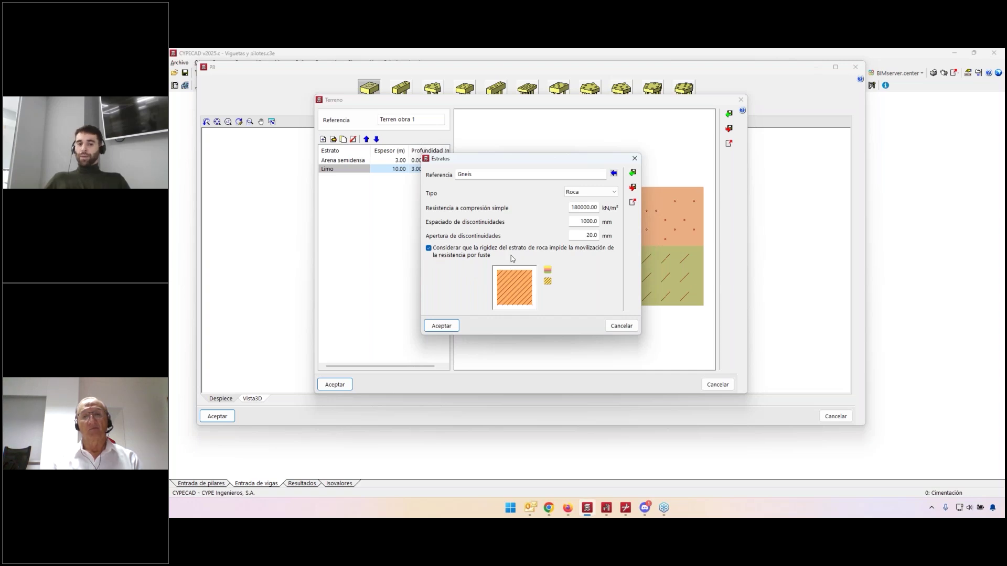
# Switch to Firefox and examine the pile type figures and load settlement curves in the Atkinson pile foundations PDF.
pyautogui.click(567, 507)
pyautogui.click(335, 58)
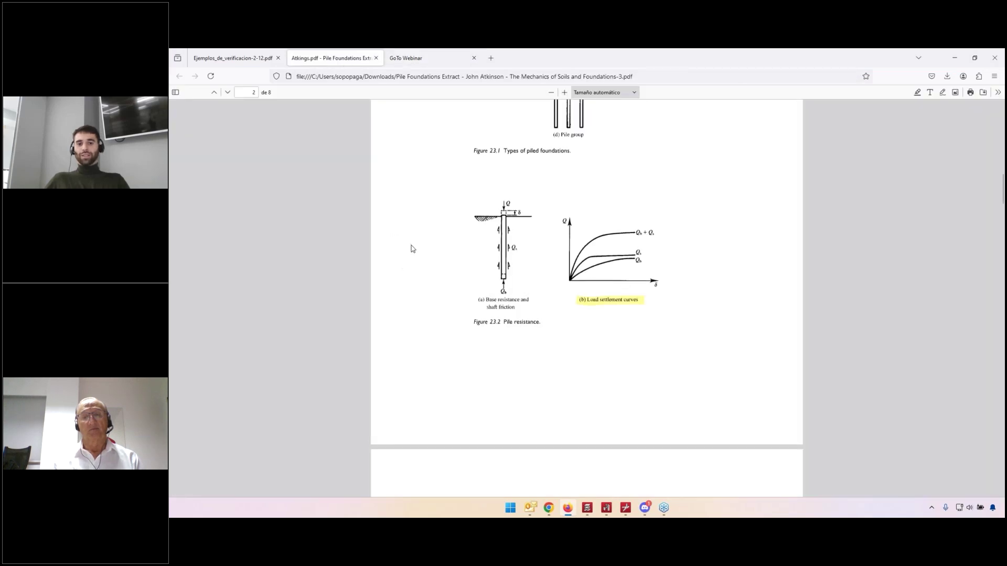
pyautogui.scroll(3, 411, 245)
pyautogui.scroll(3, 411, 250)
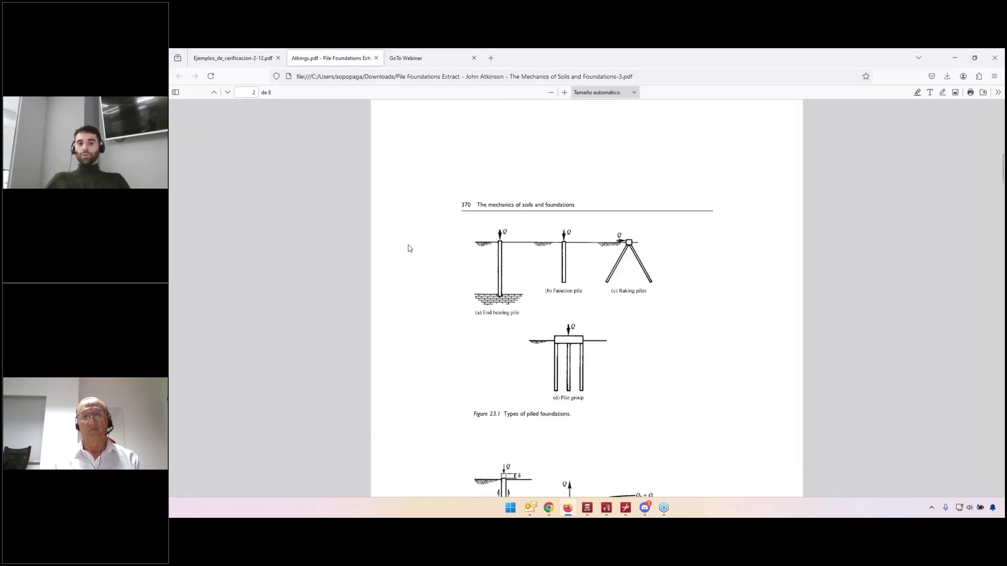
pyautogui.scroll(-3, 410, 248)
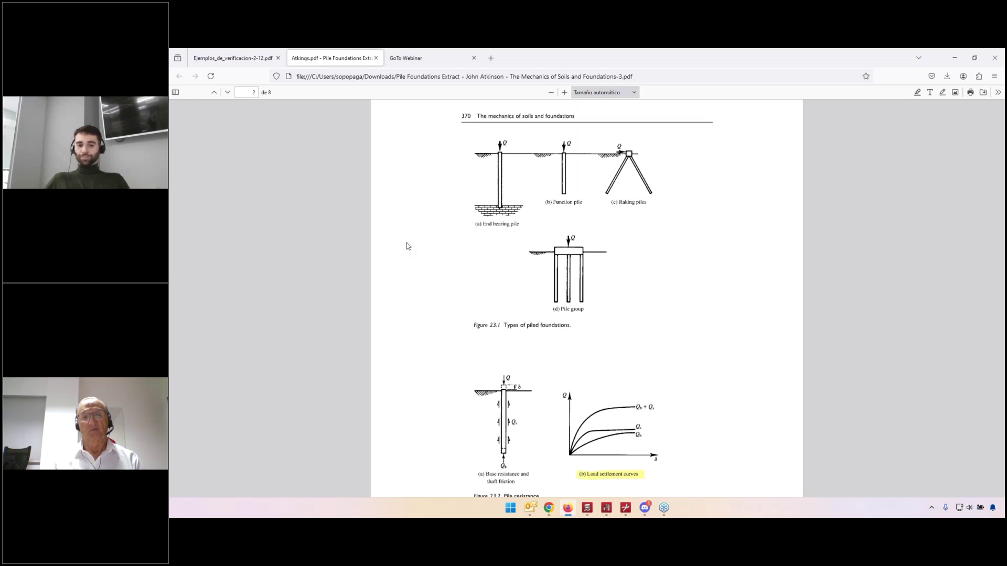
pyautogui.scroll(-3, 408, 246)
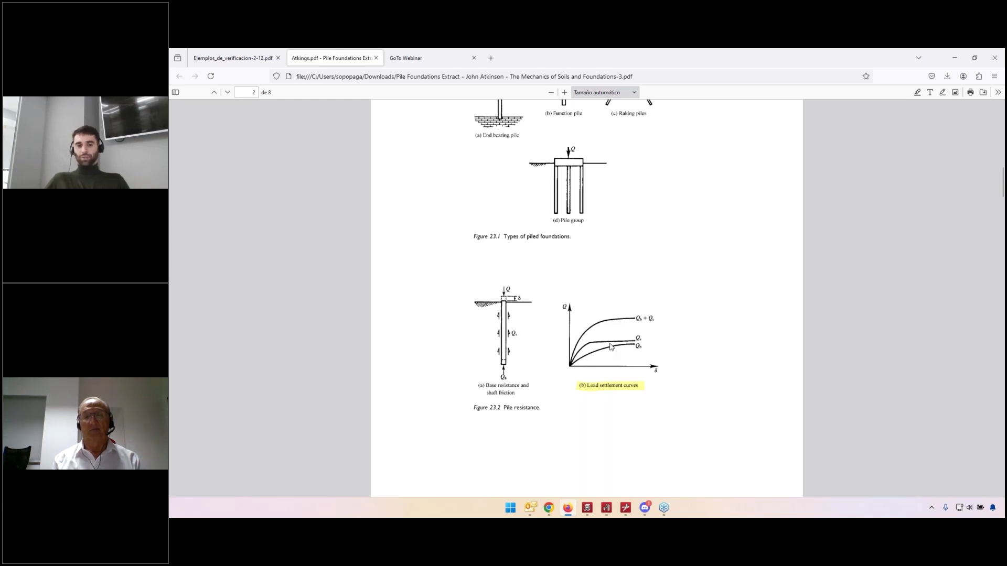
# Return to CYPECAD and accept the Gneis stratum, the soil profile and the pile definition.
pyautogui.click(587, 510)
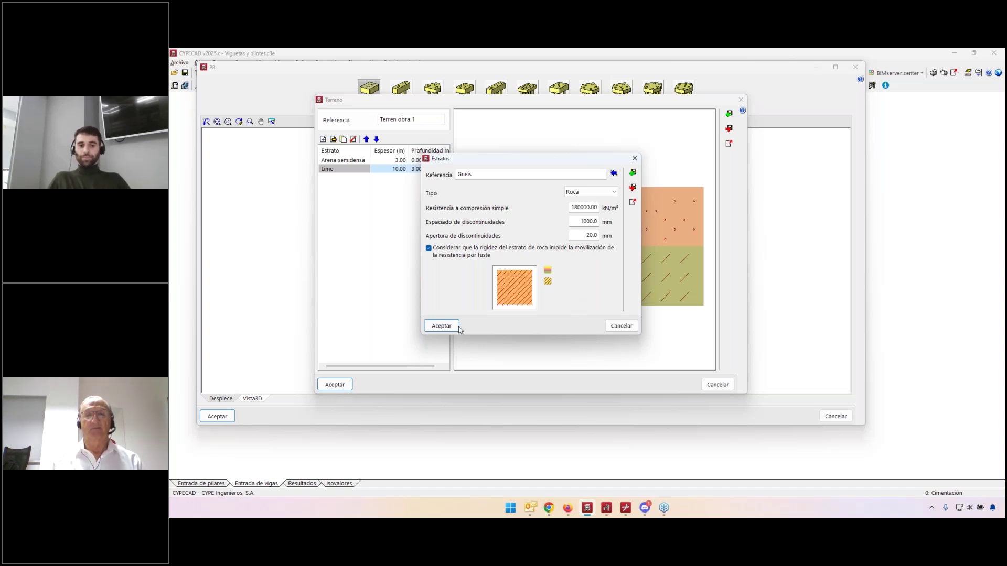
pyautogui.click(441, 326)
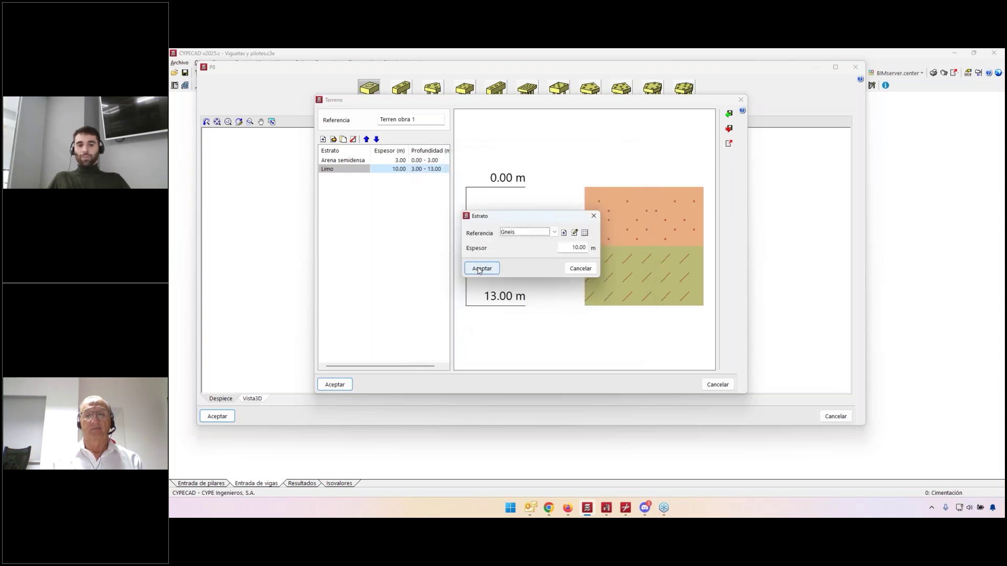
pyautogui.click(480, 268)
pyautogui.click(332, 386)
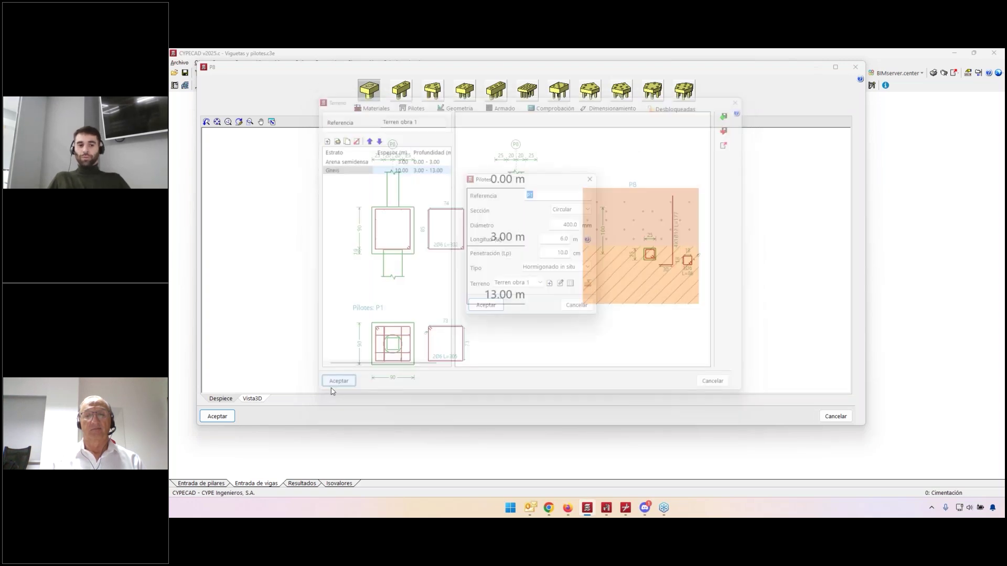
pyautogui.click(484, 306)
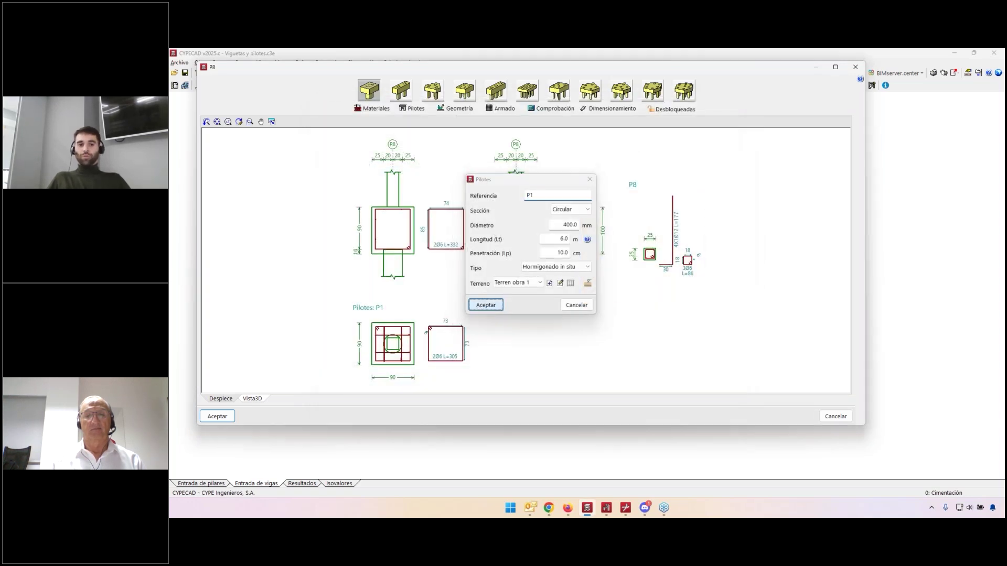
# Review the compression Hundimiento report in the P8 pile checks with the report area enlarged, and accept the pile cap.
pyautogui.click(540, 109)
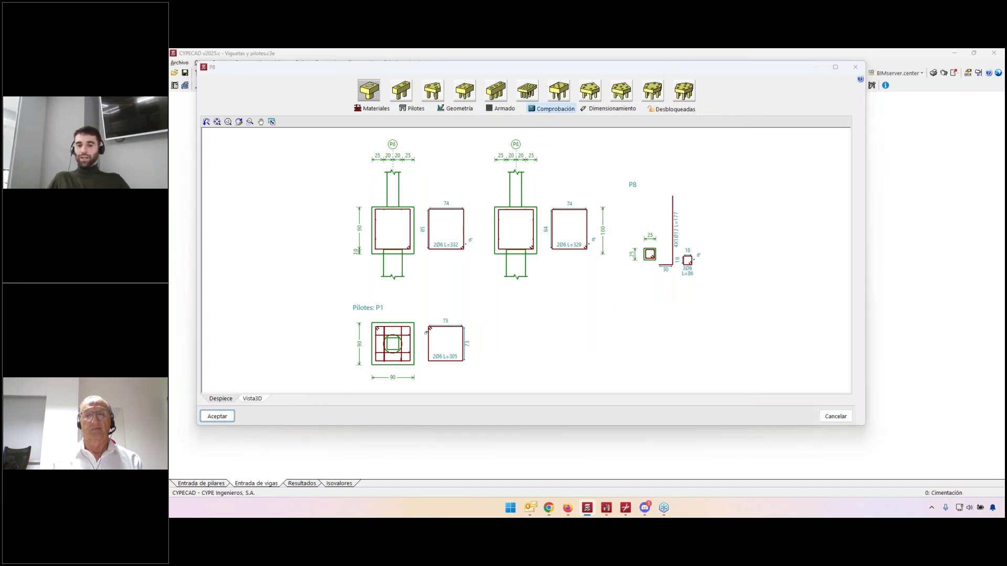
pyautogui.click(315, 112)
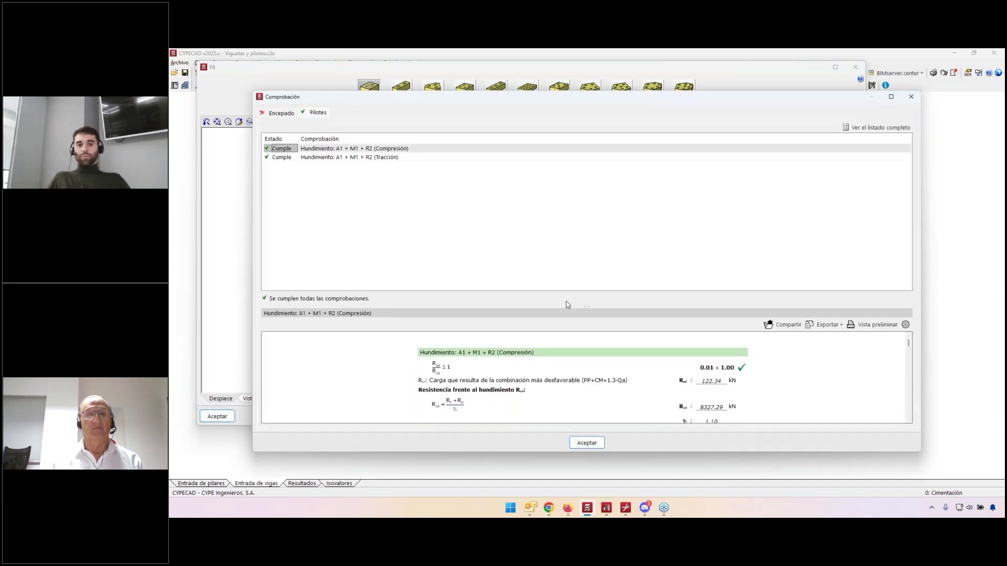
pyautogui.moveTo(582, 302); pyautogui.dragTo(557, 183)
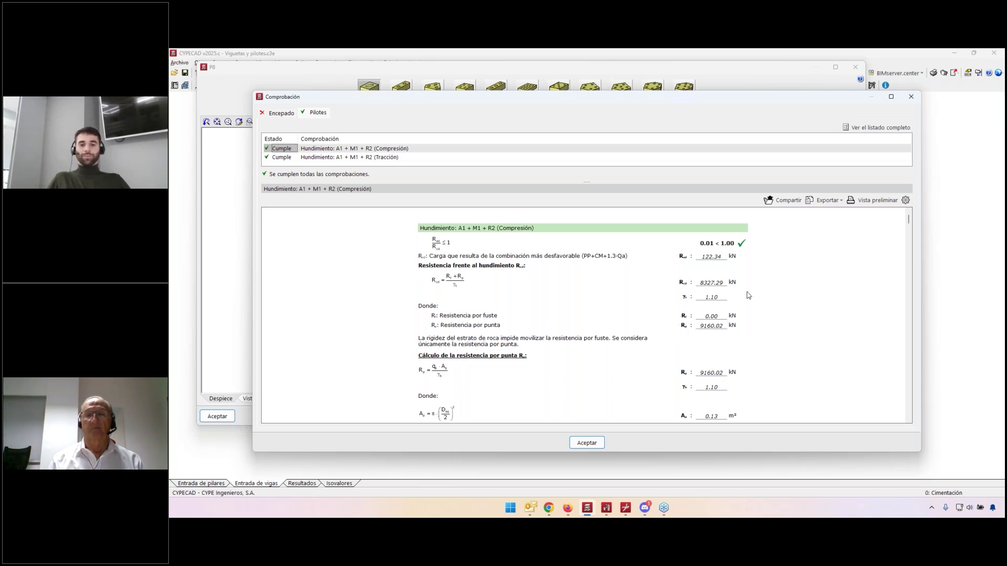
pyautogui.click(911, 97)
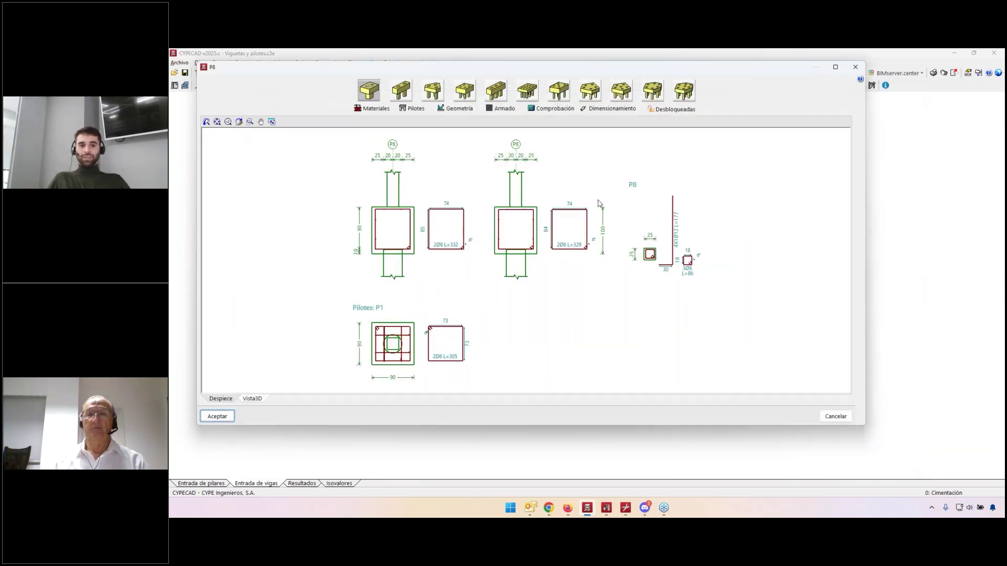
pyautogui.click(217, 417)
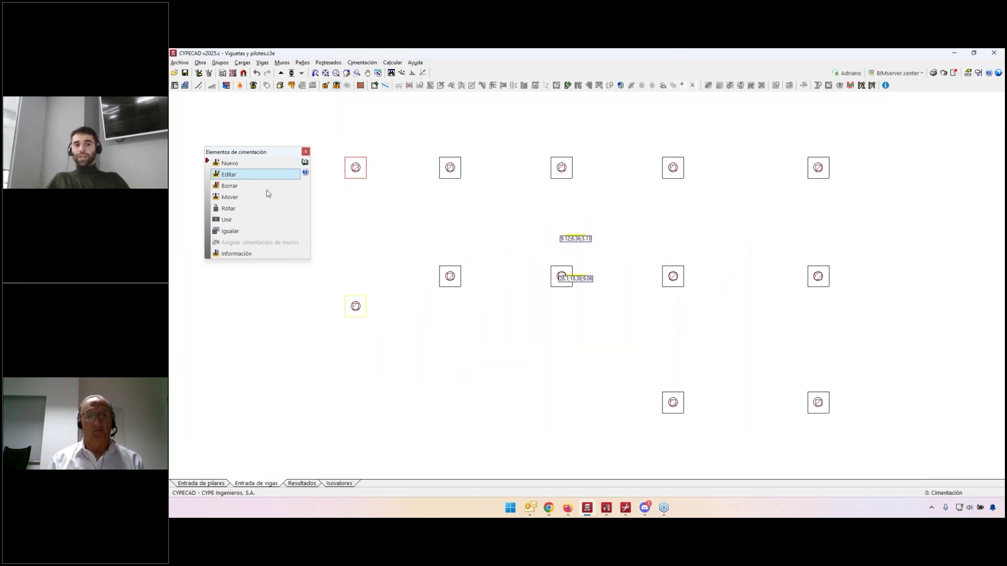
# Change the pile cap of column P8 to the three-pile type, accept it and finish editing foundation elements.
pyautogui.click(356, 167)
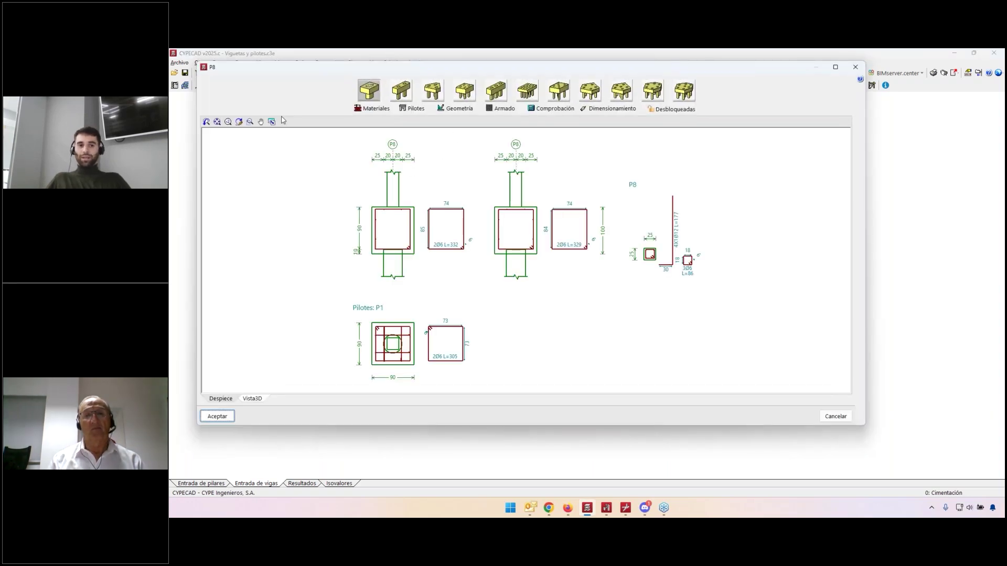
pyautogui.click(433, 92)
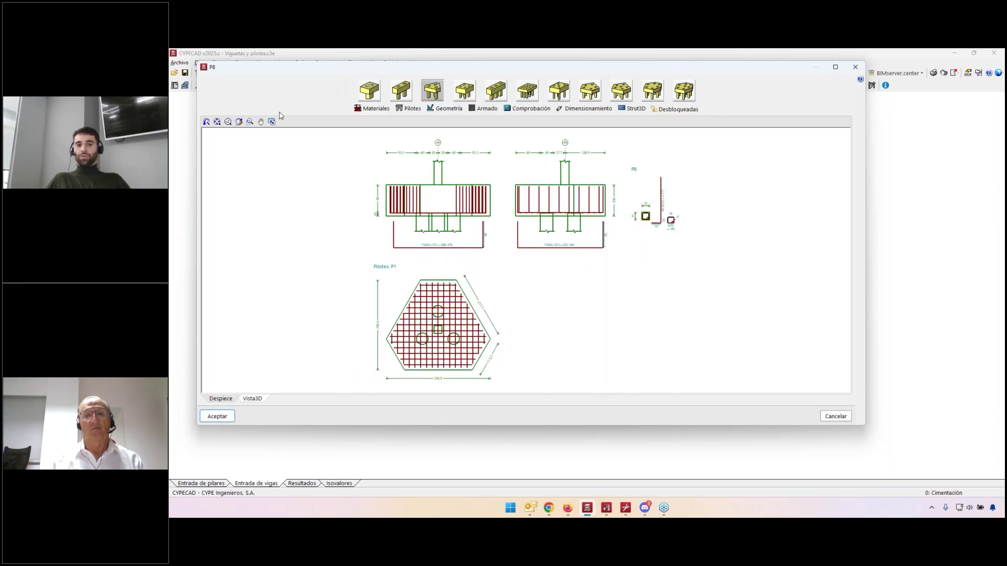
pyautogui.click(218, 416)
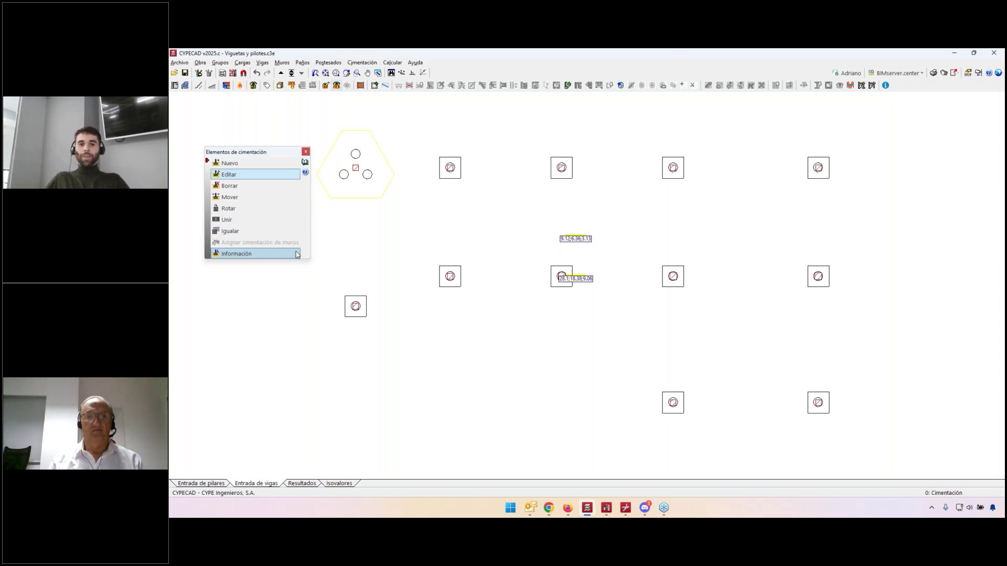
pyautogui.click(306, 153)
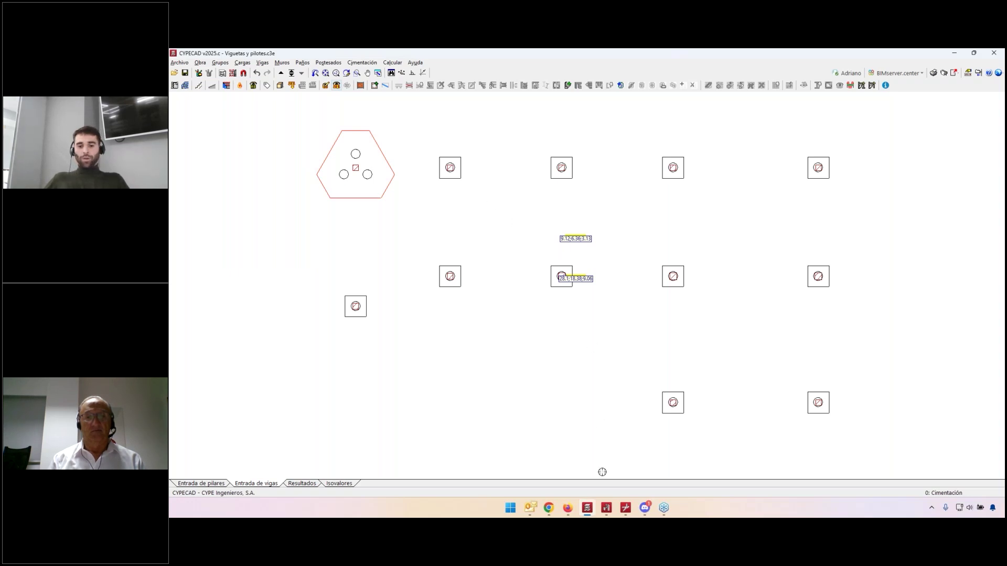
# Switch to CYPE 3D and open the 3D model of the solar panel support structure.
pyautogui.click(606, 508)
pyautogui.scroll(-1, 502, 335)
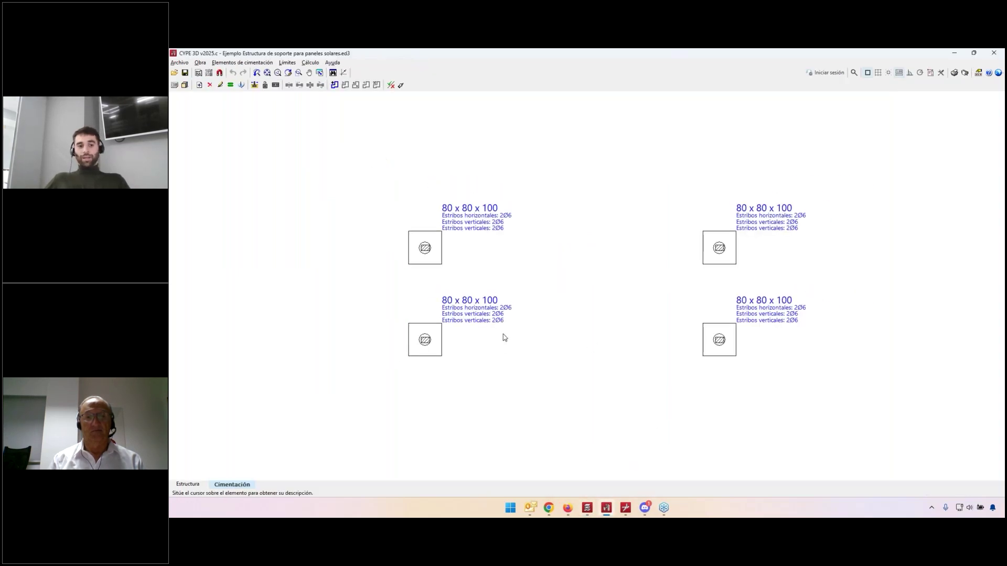
pyautogui.click(185, 85)
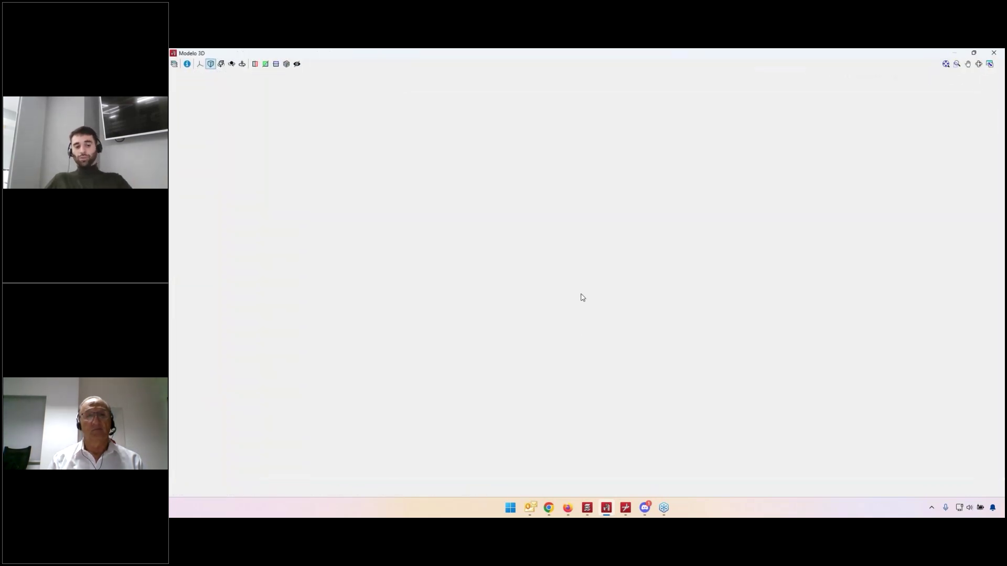
# Look over the piles in the 3D model, close it and review the reinforced concrete pile options for a new pile cap without placing one.
pyautogui.moveTo(620, 317); pyautogui.dragTo(560, 313, button='middle')
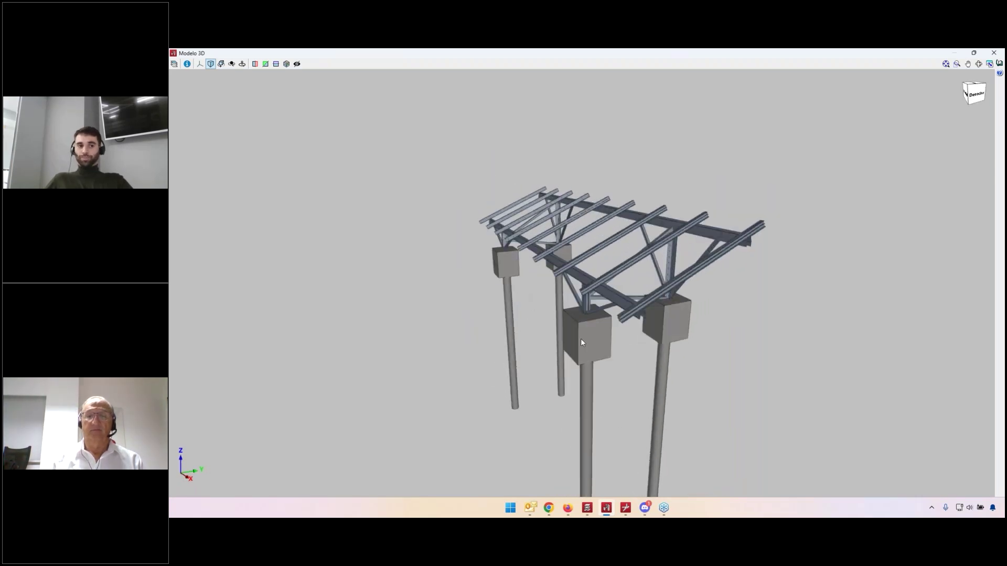
pyautogui.click(993, 53)
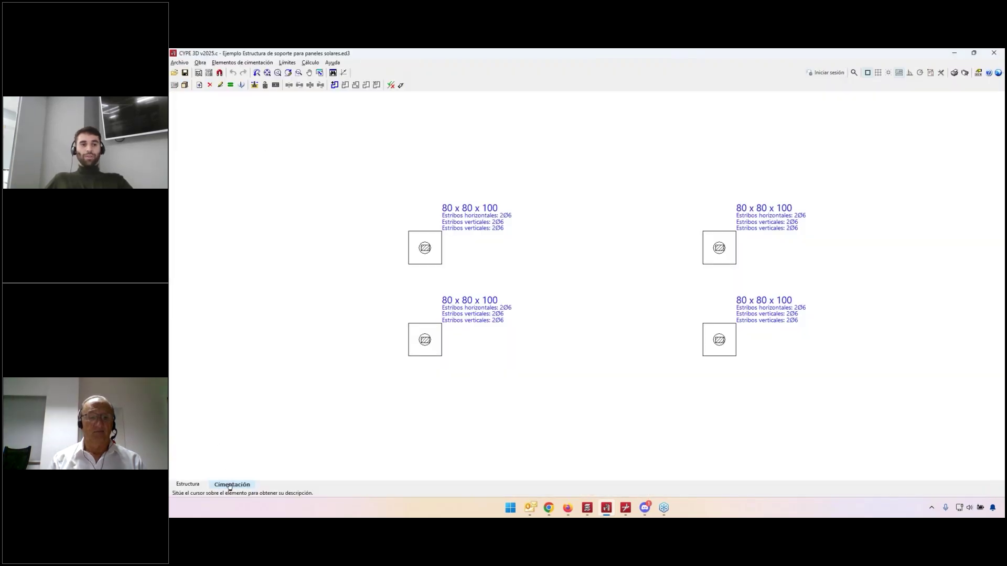
pyautogui.click(199, 85)
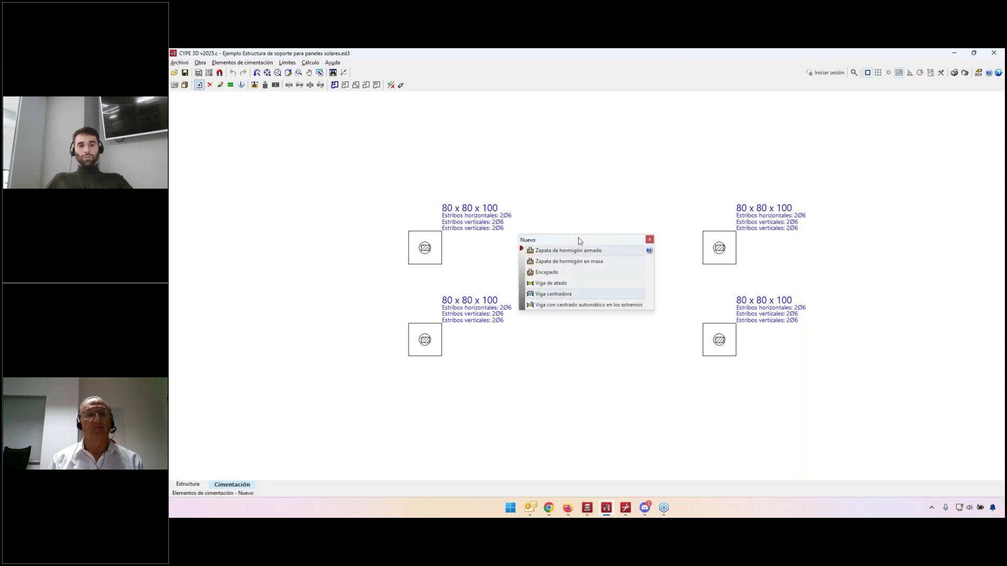
pyautogui.moveTo(578, 239); pyautogui.dragTo(277, 164)
pyautogui.click(243, 196)
pyautogui.moveTo(606, 173); pyautogui.dragTo(332, 177)
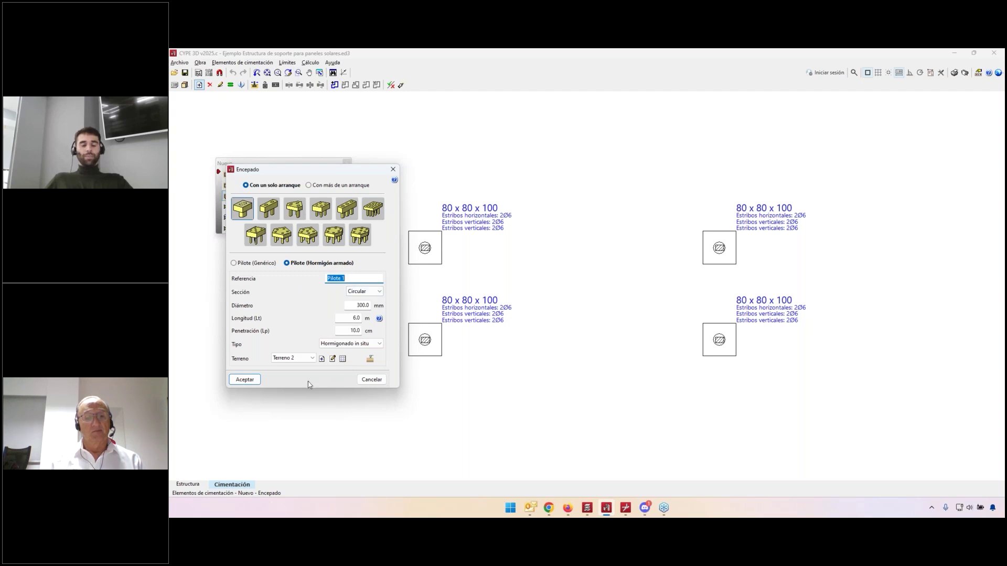
pyautogui.click(246, 380)
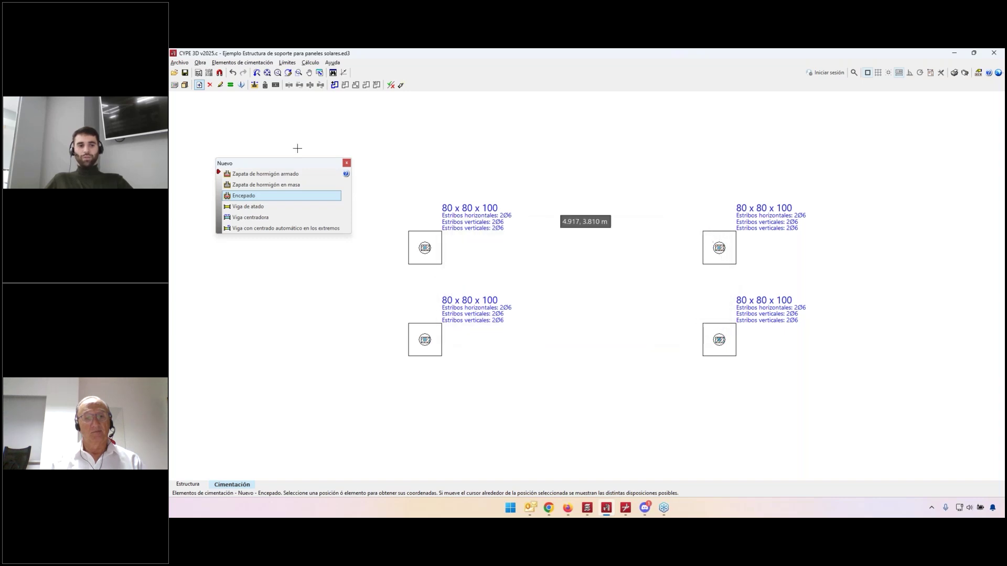
pyautogui.click(346, 163)
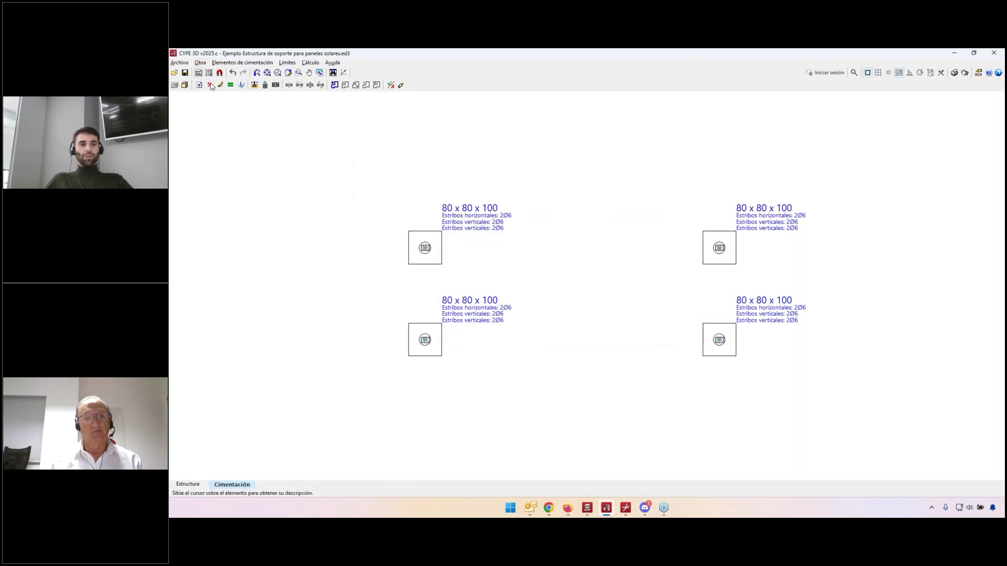
# Open the N41 pile cap for editing, review its pile definition without changing it and accept the element.
pyautogui.click(220, 85)
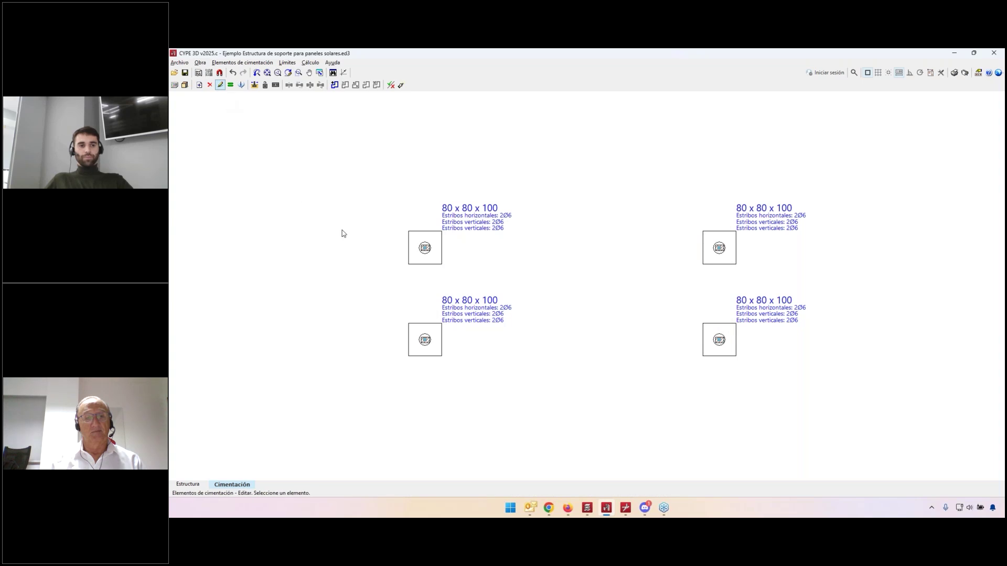
pyautogui.click(426, 249)
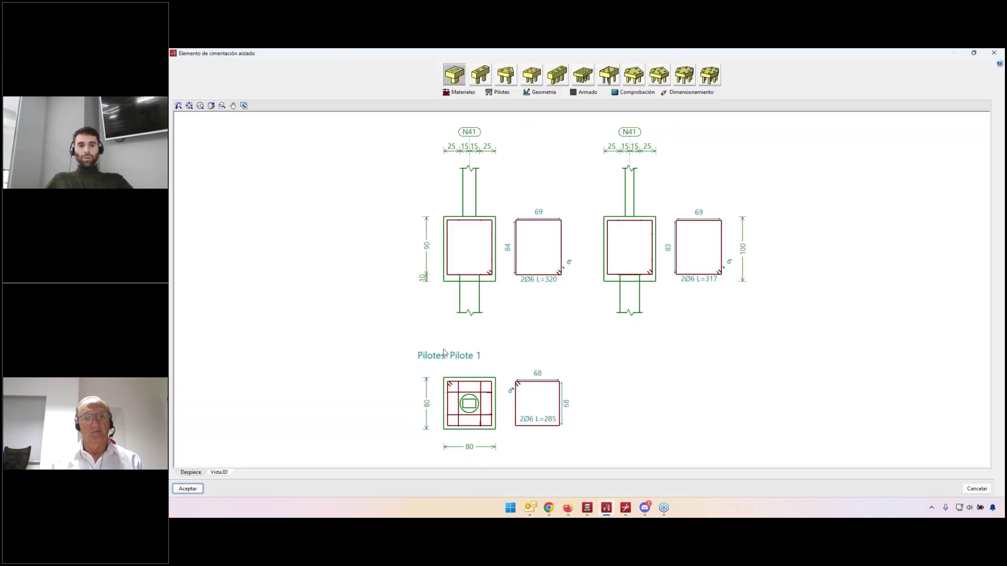
pyautogui.click(498, 93)
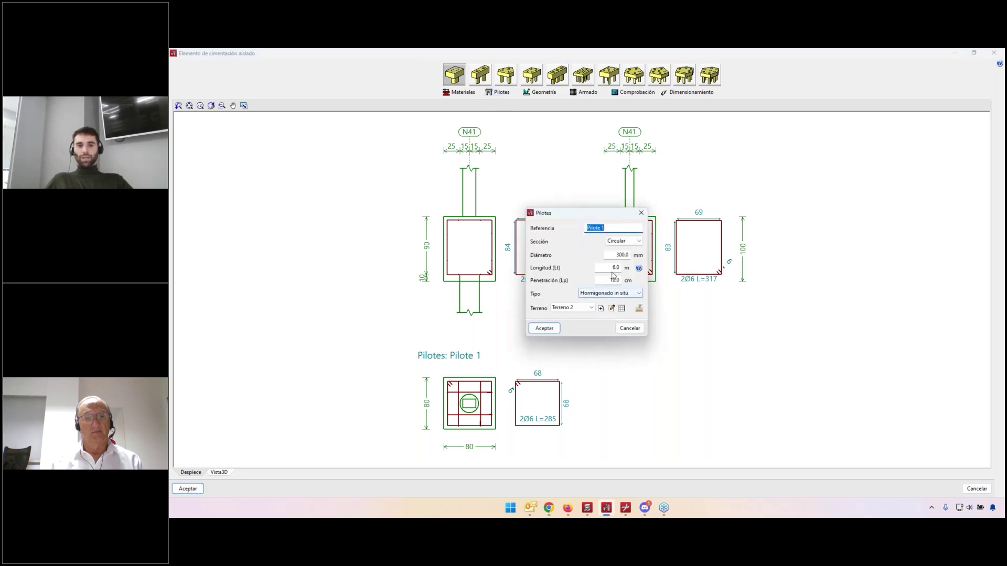
pyautogui.click(631, 332)
pyautogui.click(199, 491)
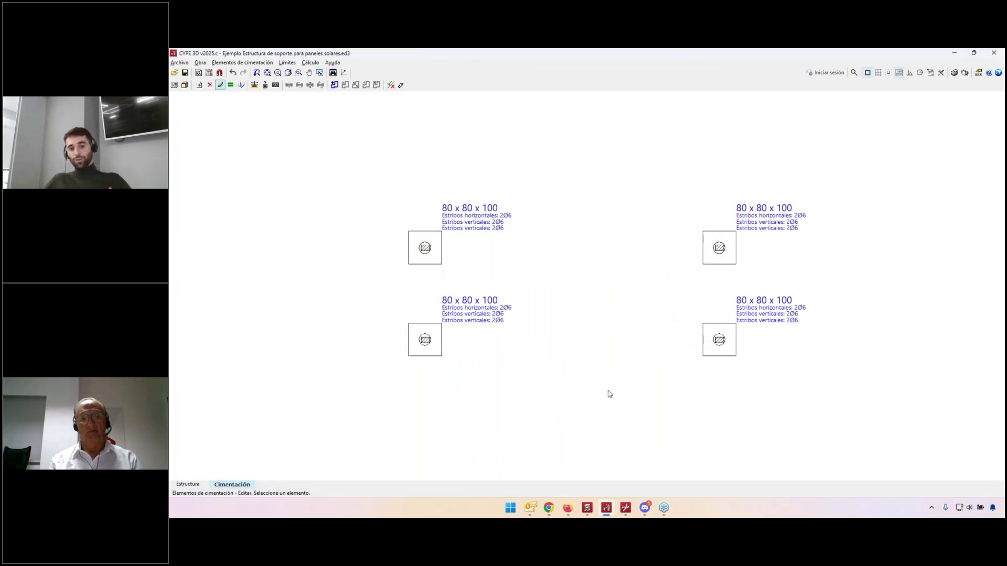
# Switch to Elementos de cimentación, add a new column start after P-2 in the list of arranques and make it current.
pyautogui.click(625, 507)
pyautogui.moveTo(507, 240); pyautogui.dragTo(408, 213, button='middle')
pyautogui.scroll(1, 440, 238)
pyautogui.scroll(-2, 442, 237)
pyautogui.scroll(-1, 442, 237)
pyautogui.moveTo(475, 229); pyautogui.dragTo(540, 237, button='middle')
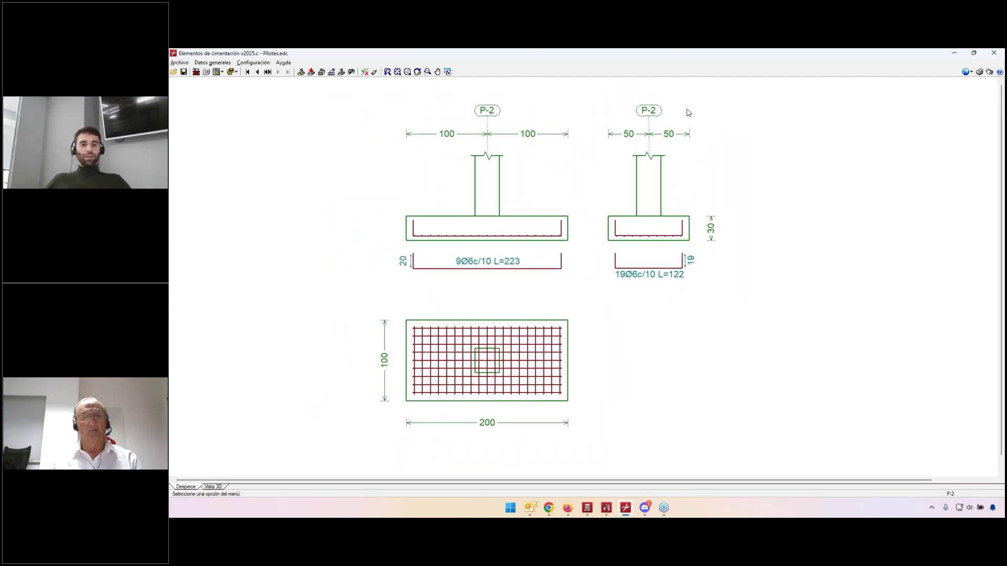
pyautogui.click(267, 72)
pyautogui.moveTo(282, 181); pyautogui.dragTo(287, 140)
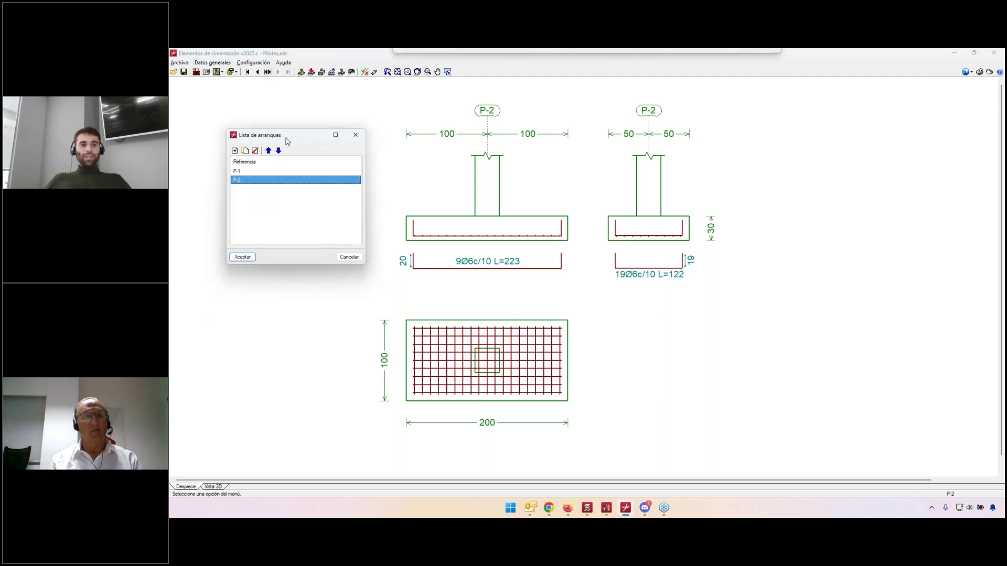
pyautogui.click(235, 151)
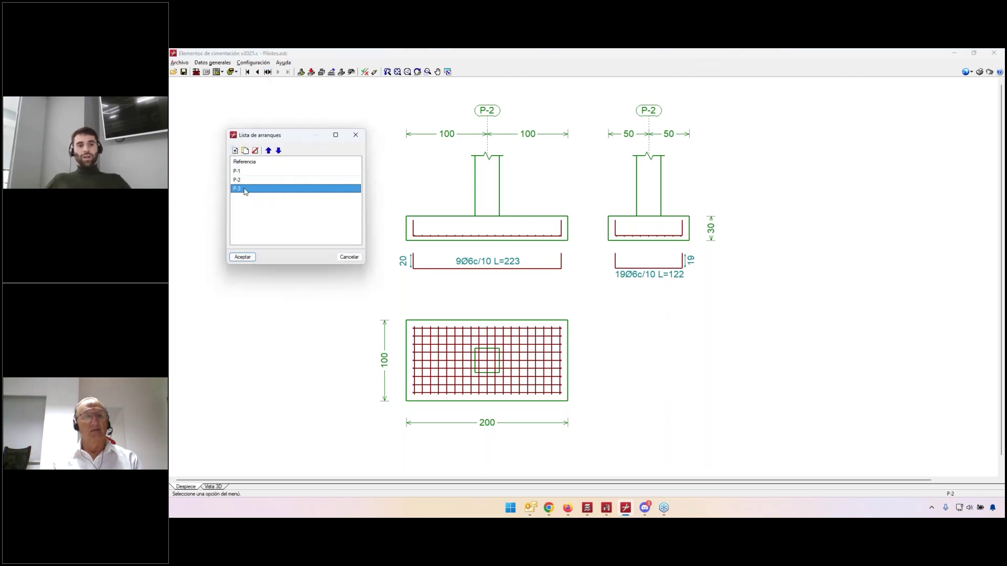
pyautogui.click(244, 189)
pyautogui.click(242, 257)
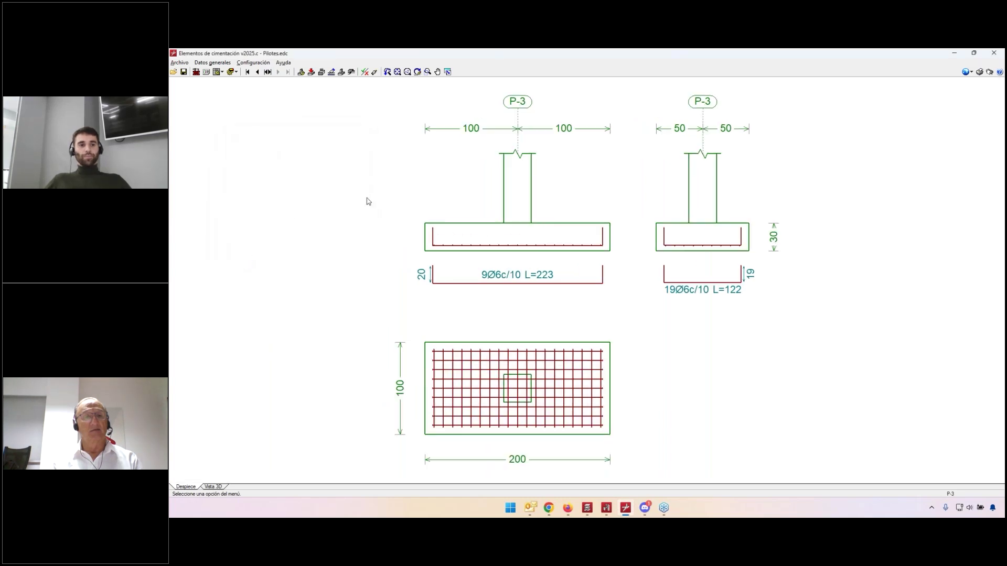
# Choose a four-pile cap as the foundation type of element P-3, keeping the rectangular concrete column, and try to accept it.
pyautogui.click(301, 73)
pyautogui.moveTo(513, 249)
pyautogui.mouseDown()
pyautogui.moveTo(299, 176)
pyautogui.moveTo(299, 146)
pyautogui.mouseUp()
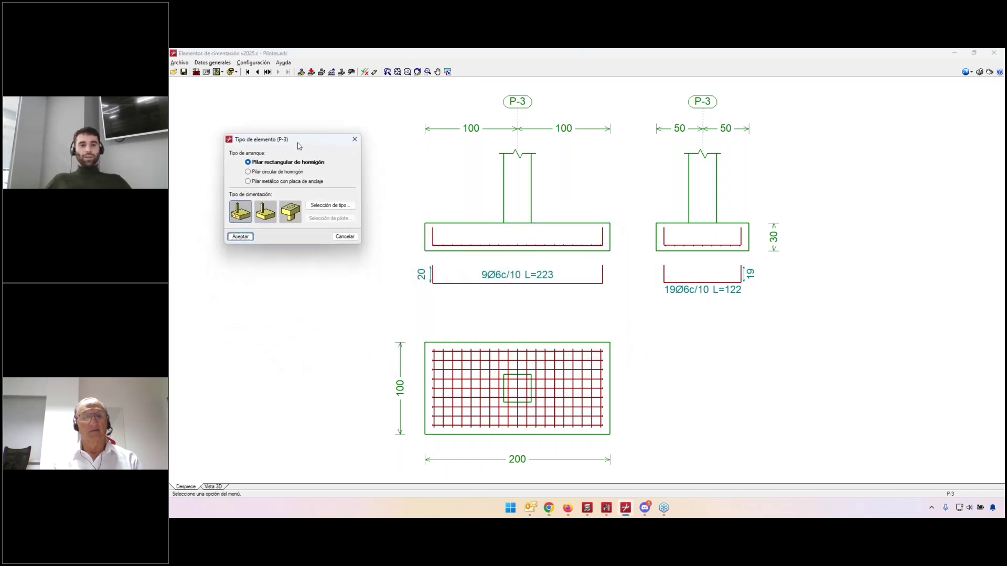
pyautogui.click(292, 214)
pyautogui.click(330, 205)
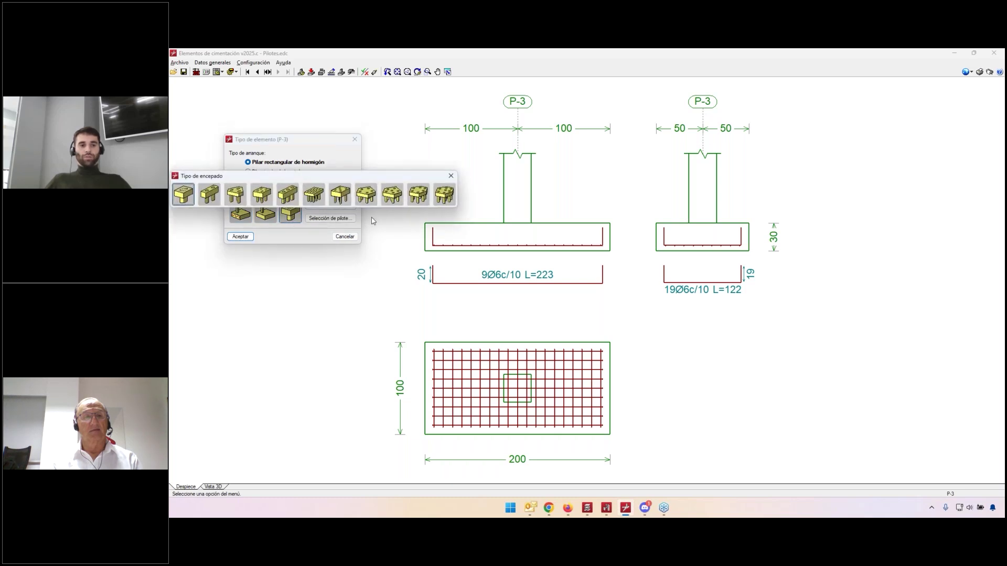
pyautogui.click(261, 197)
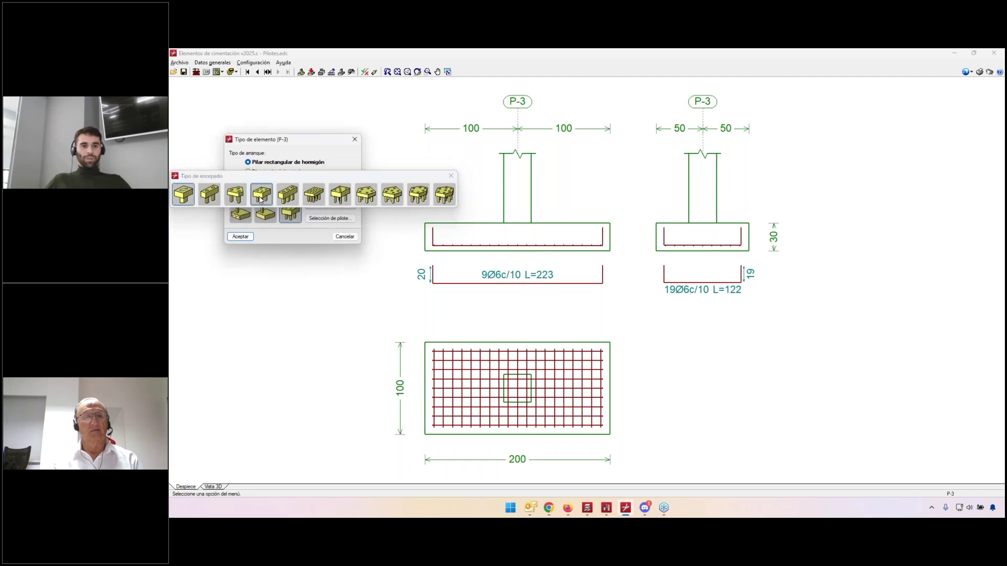
pyautogui.click(246, 237)
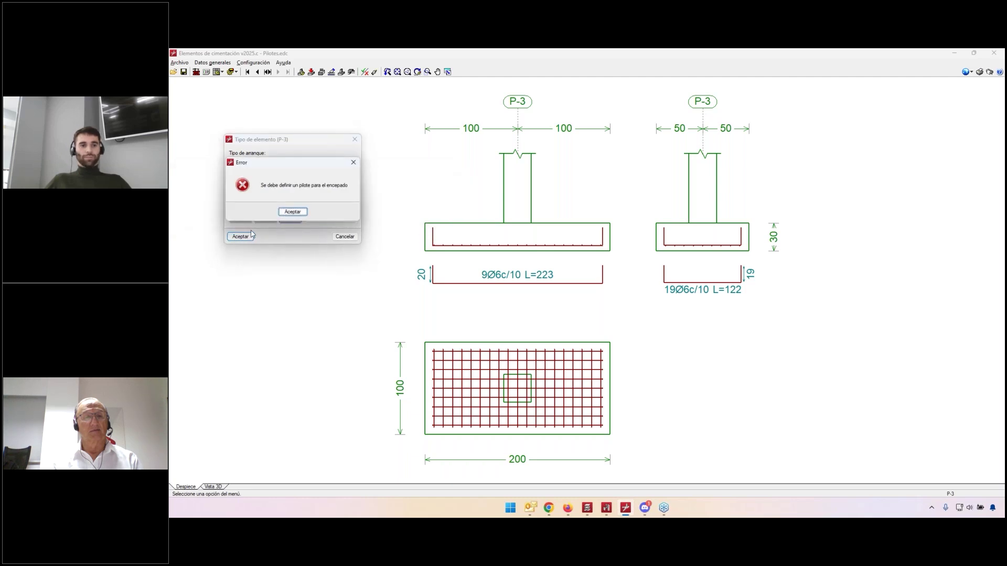
pyautogui.click(295, 212)
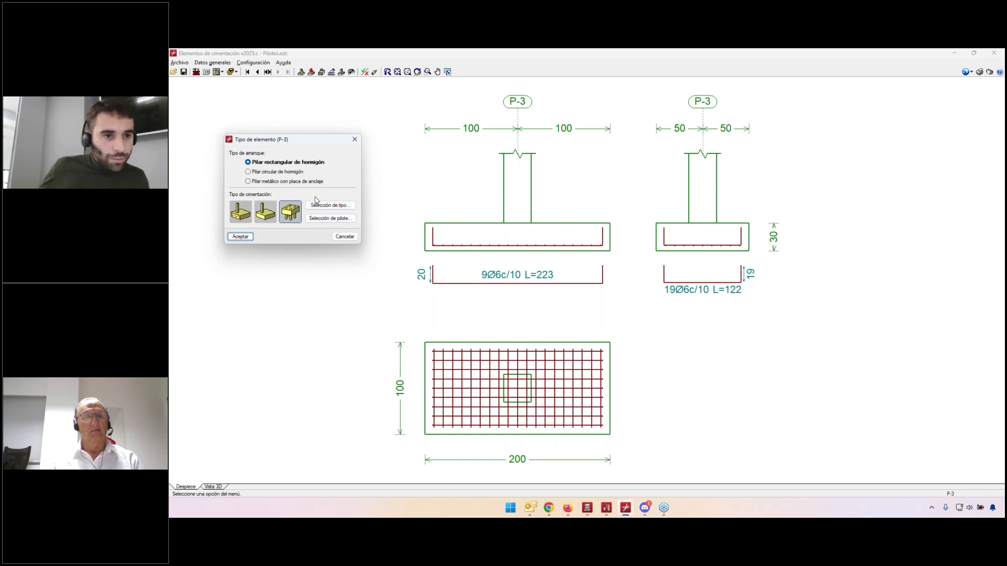
pyautogui.click(316, 204)
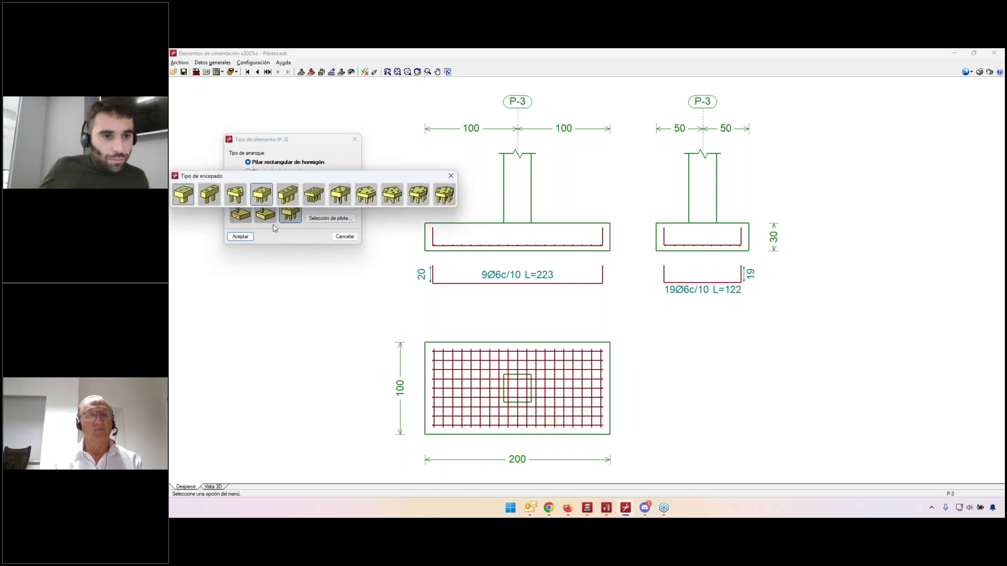
pyautogui.click(451, 176)
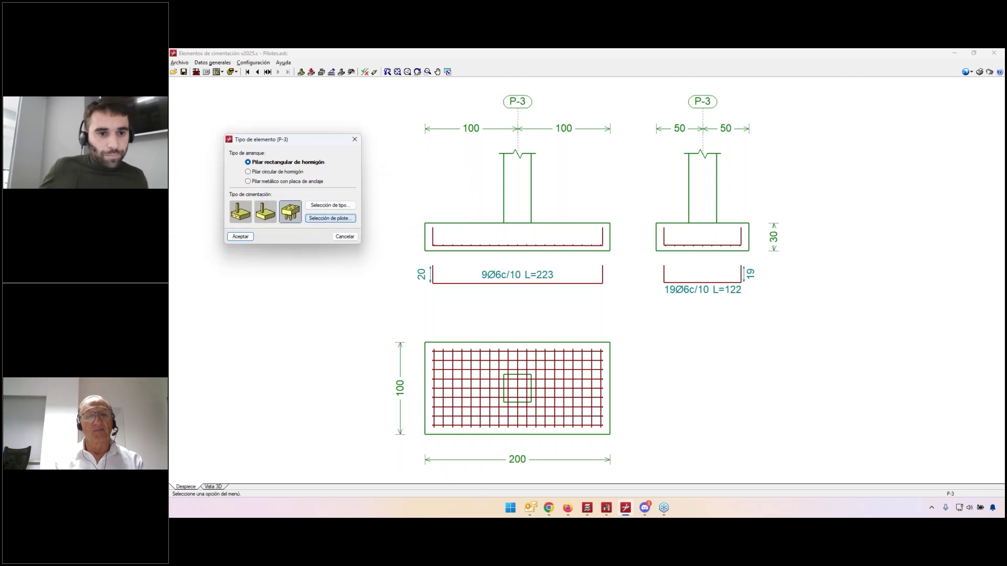
# Define reinforced concrete pile P1 for the cap with circular section, 400 mm diameter, 6 m length and type Hormigonado in situ.
pyautogui.click(329, 218)
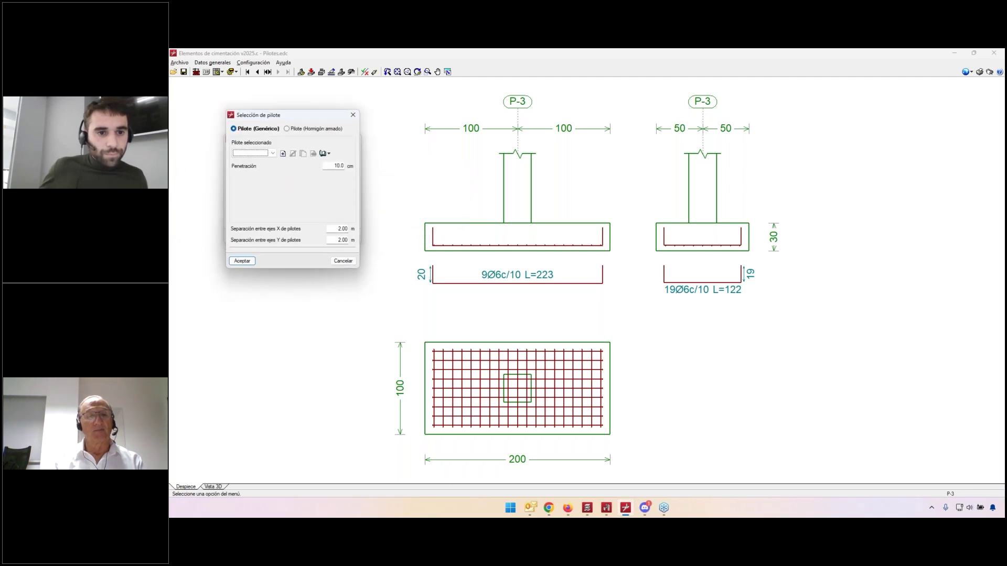
pyautogui.click(287, 128)
pyautogui.click(326, 143)
pyautogui.write('P1')
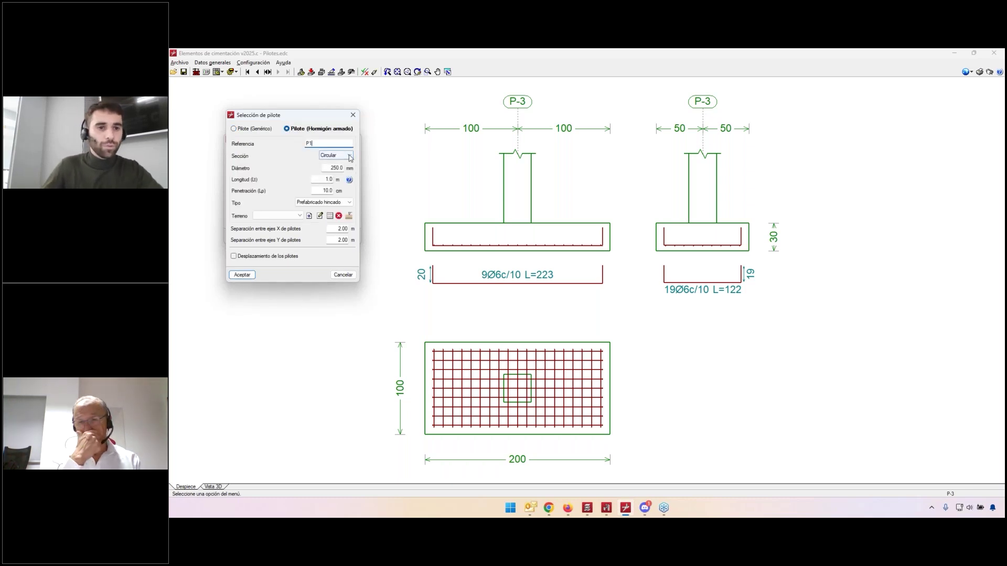
pyautogui.click(350, 157)
pyautogui.click(351, 158)
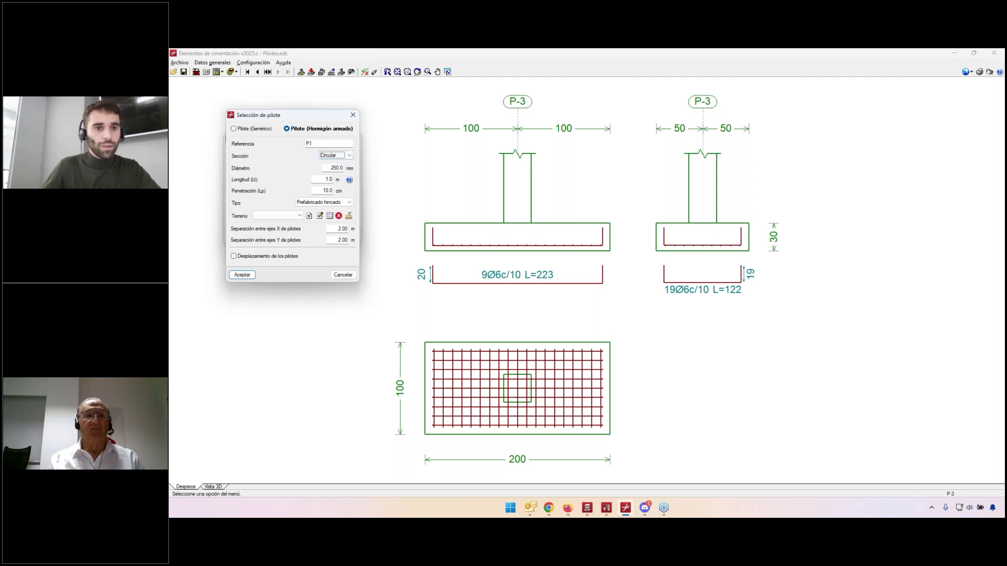
pyautogui.write('400')
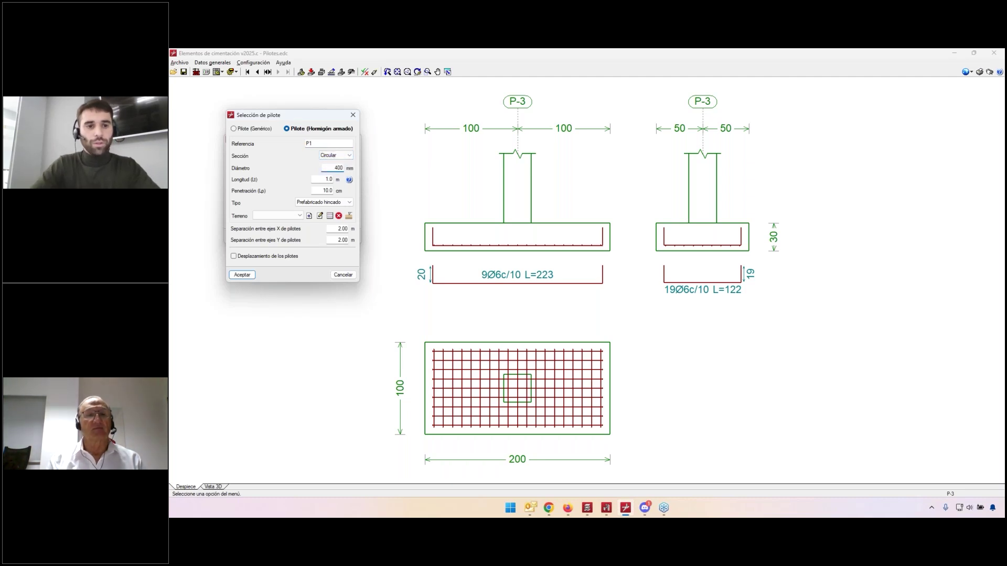
pyautogui.press('Tab')
pyautogui.write('6')
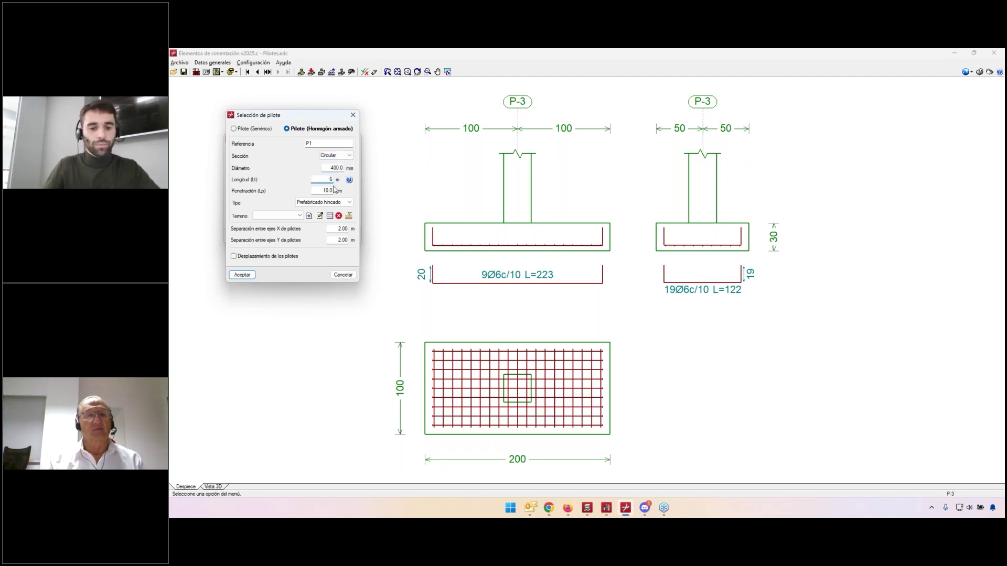
pyautogui.click(318, 204)
pyautogui.click(317, 217)
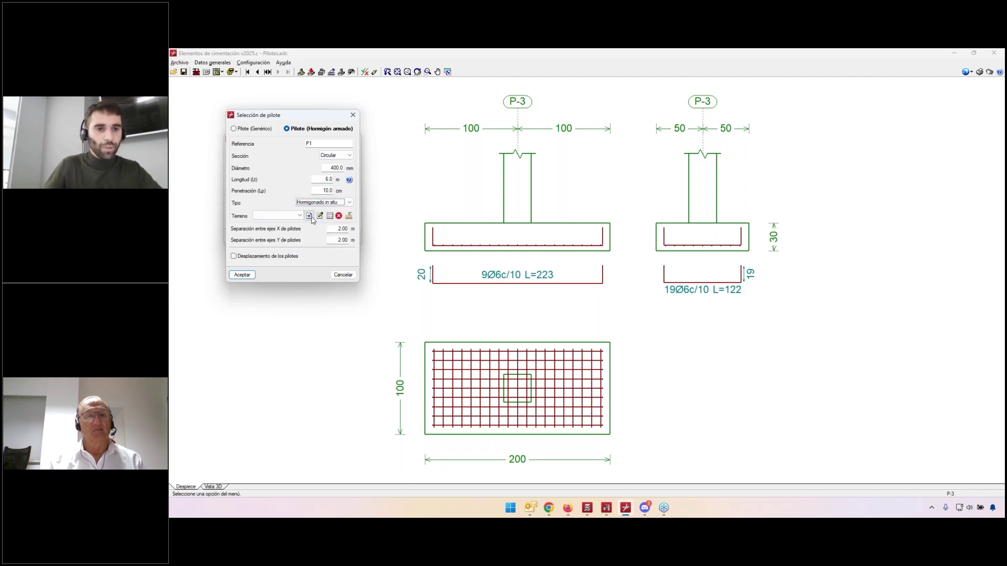
# Assign Terreno de obra 1 as the pile's soil and accept the pile selection and the P-3 element type.
pyautogui.click(299, 216)
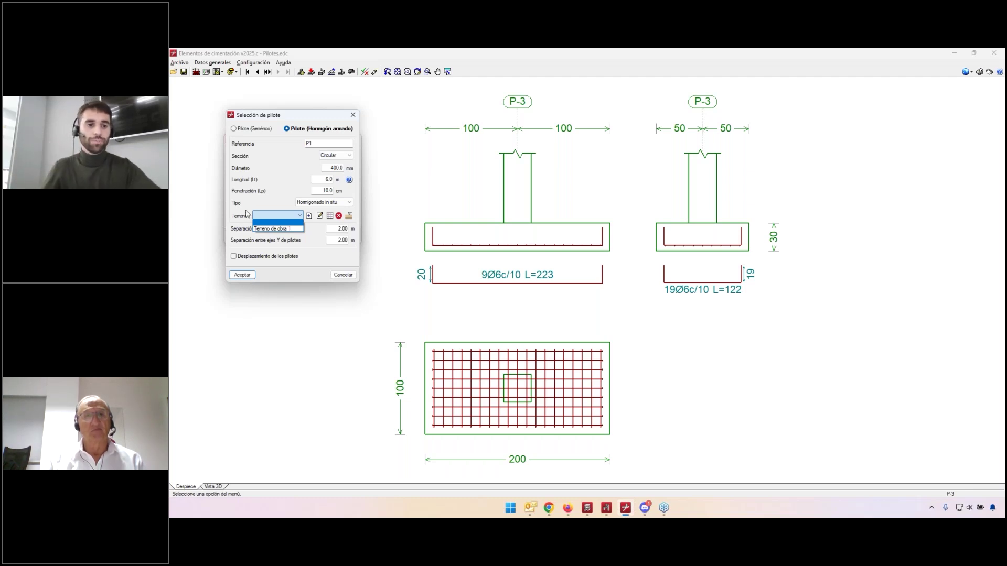
pyautogui.click(283, 228)
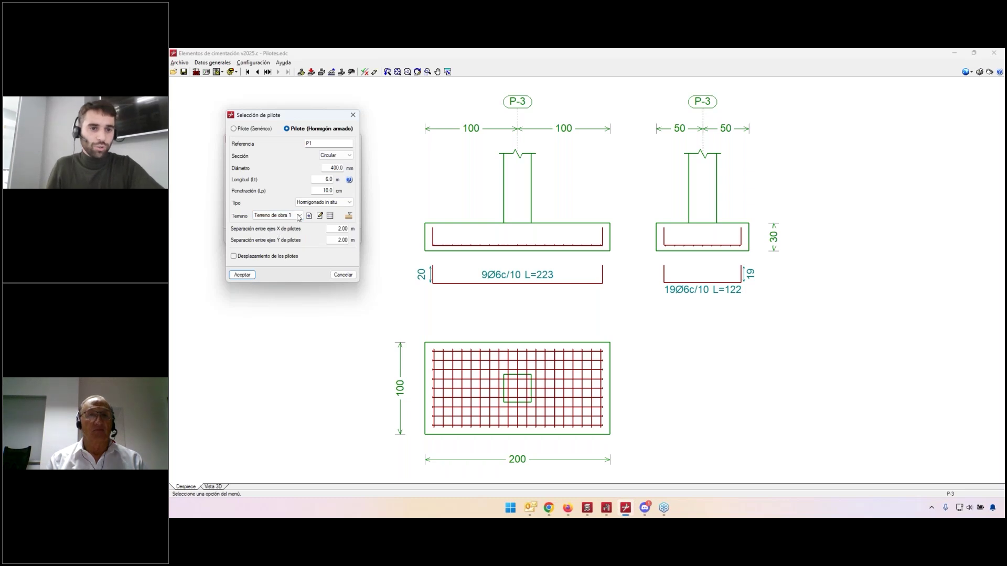
pyautogui.click(243, 276)
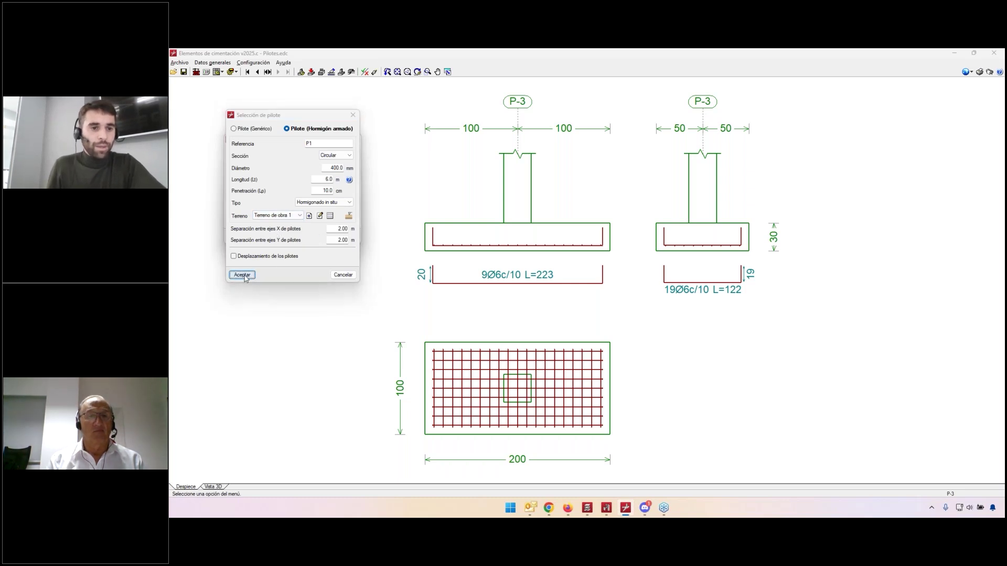
pyautogui.click(234, 243)
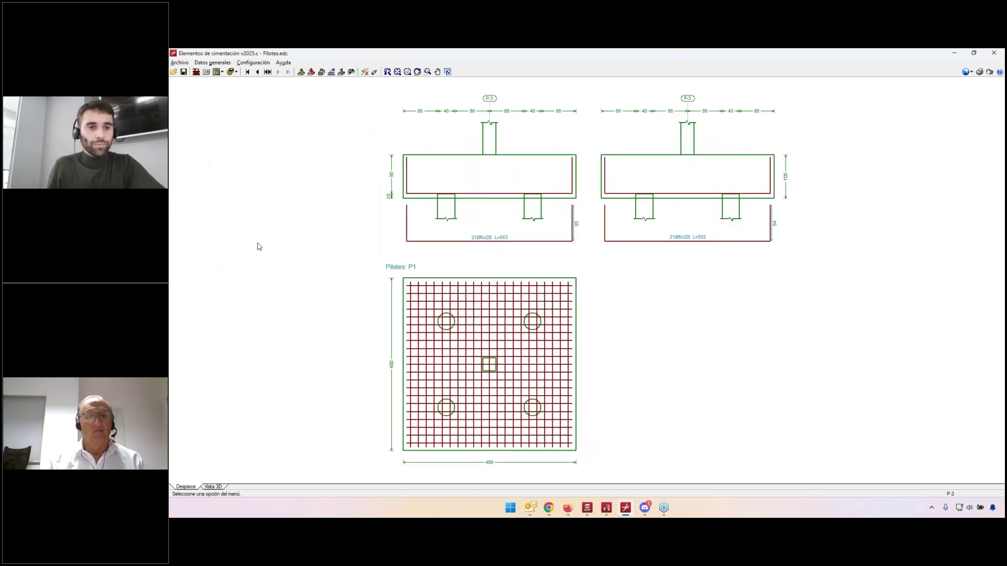
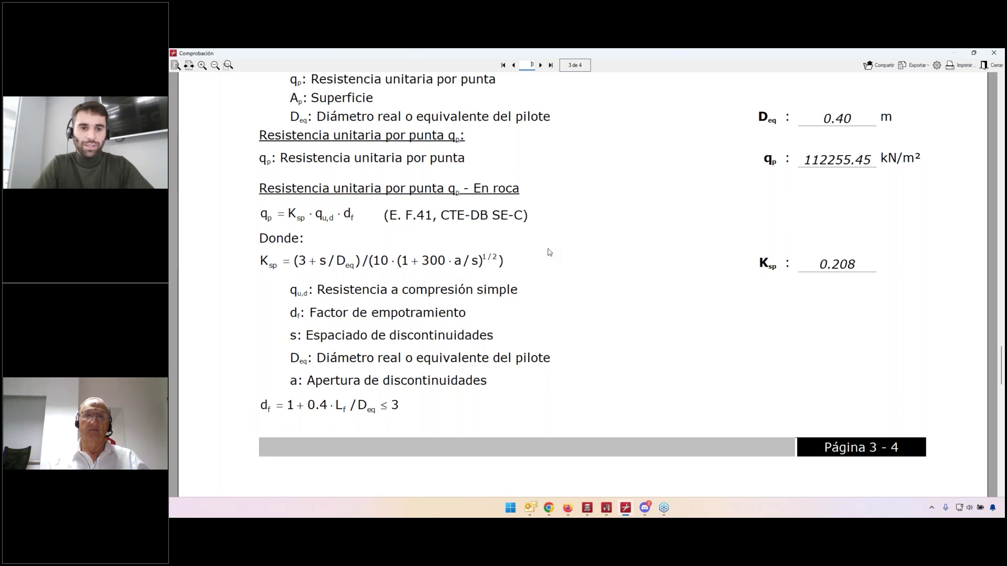
# Review the point resistance in rock and the Hundimiento tension check at the end of the P-3 report, and close it.
pyautogui.scroll(-6, 549, 252)
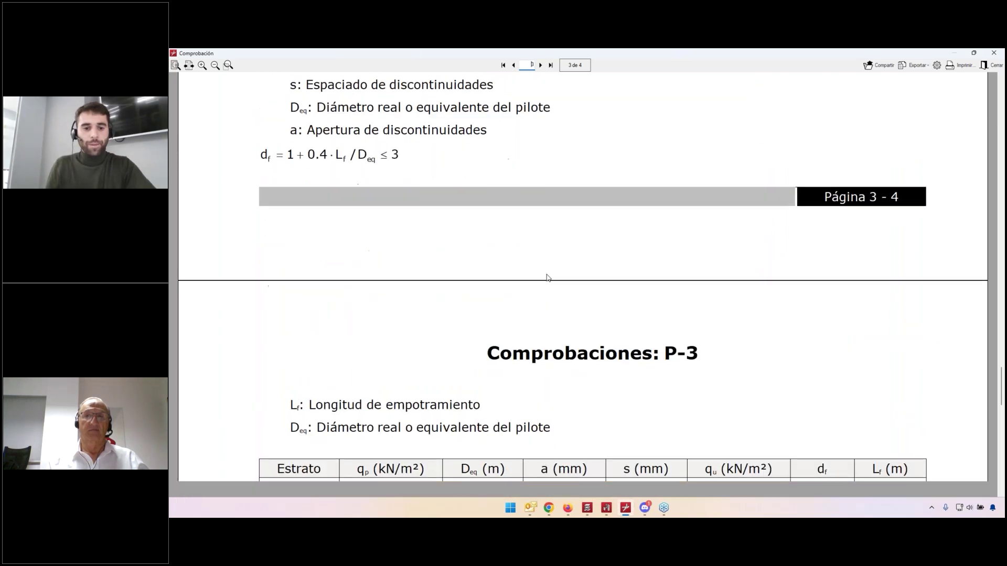
pyautogui.scroll(-2, 549, 286)
pyautogui.keyDown('ctrl'); pyautogui.scroll(-1, 565, 289); pyautogui.keyUp('ctrl')
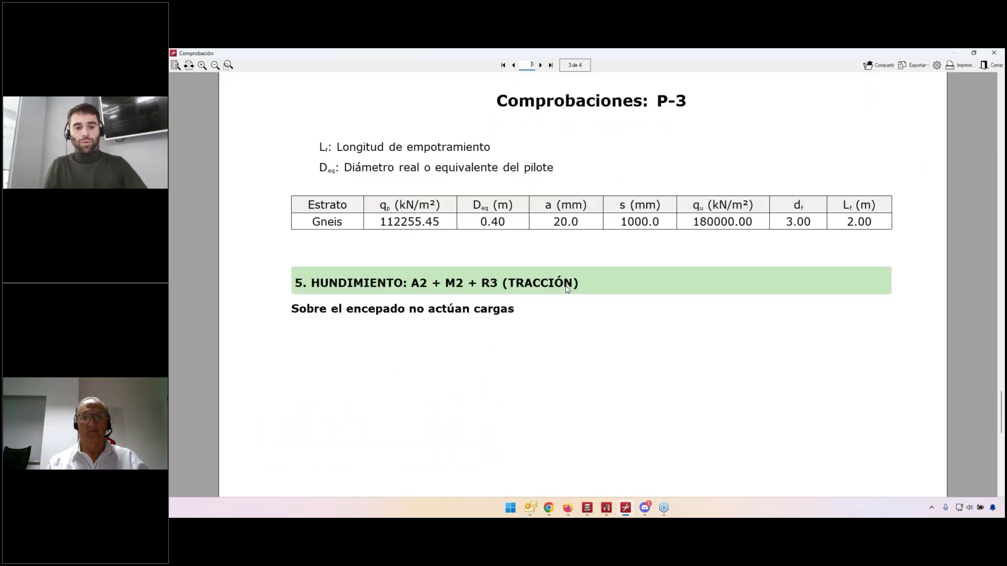
pyautogui.click(993, 53)
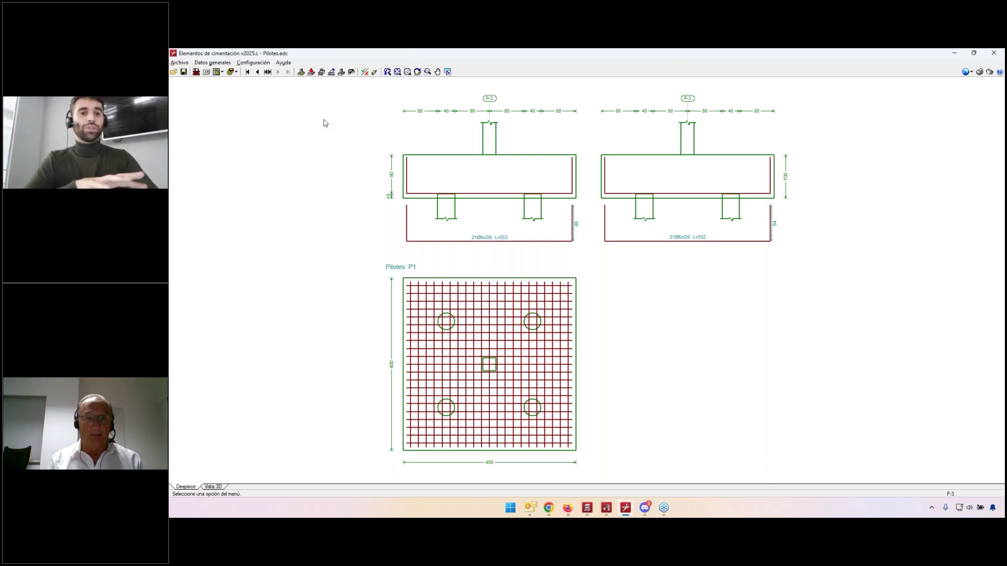
# Switch to CYPECAD, examine the available concrete design codes in the job's general data, and close the code selection without changing it.
pyautogui.click(587, 508)
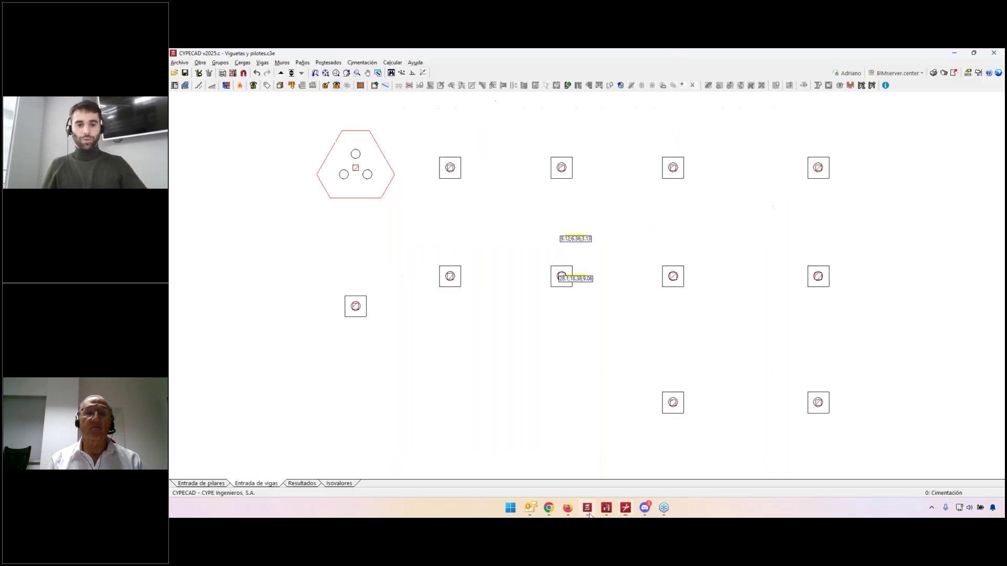
pyautogui.click(200, 62)
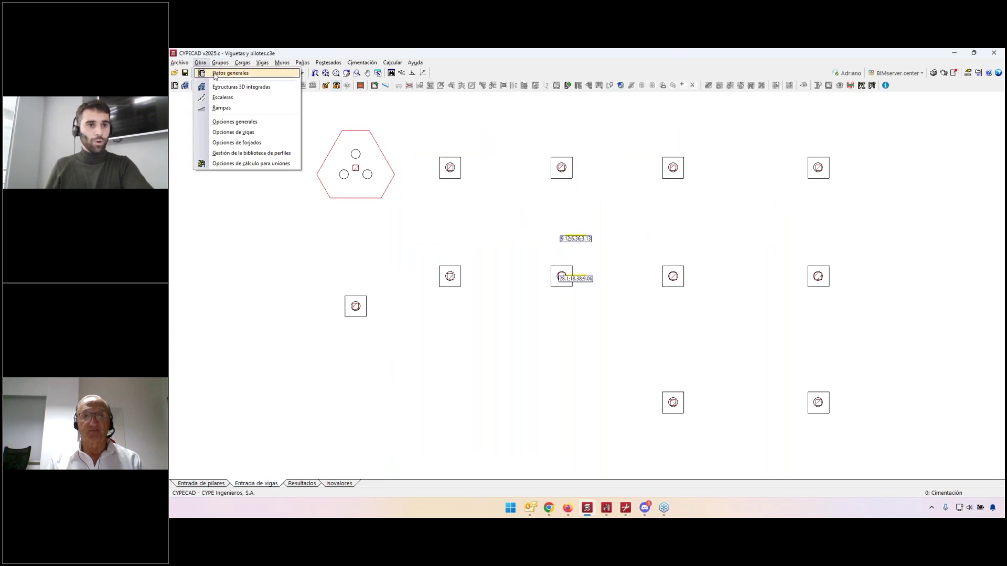
pyautogui.click(215, 73)
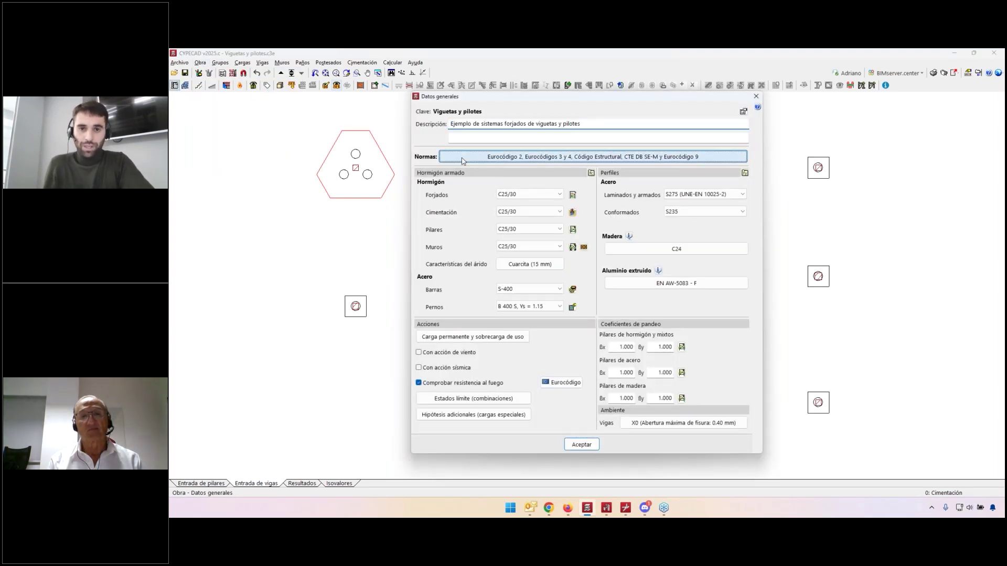
pyautogui.click(463, 159)
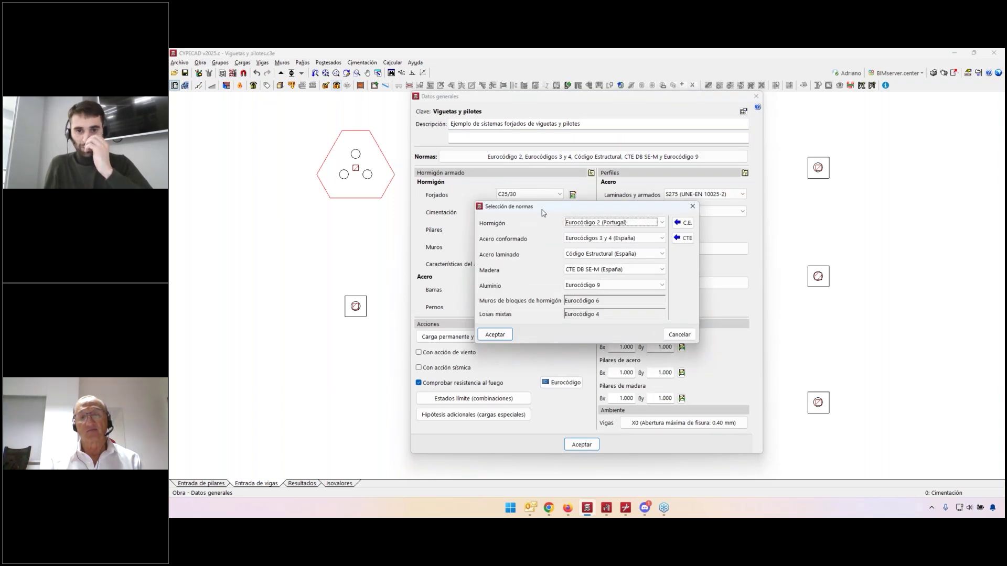
pyautogui.click(592, 225)
pyautogui.scroll(3, 639, 242)
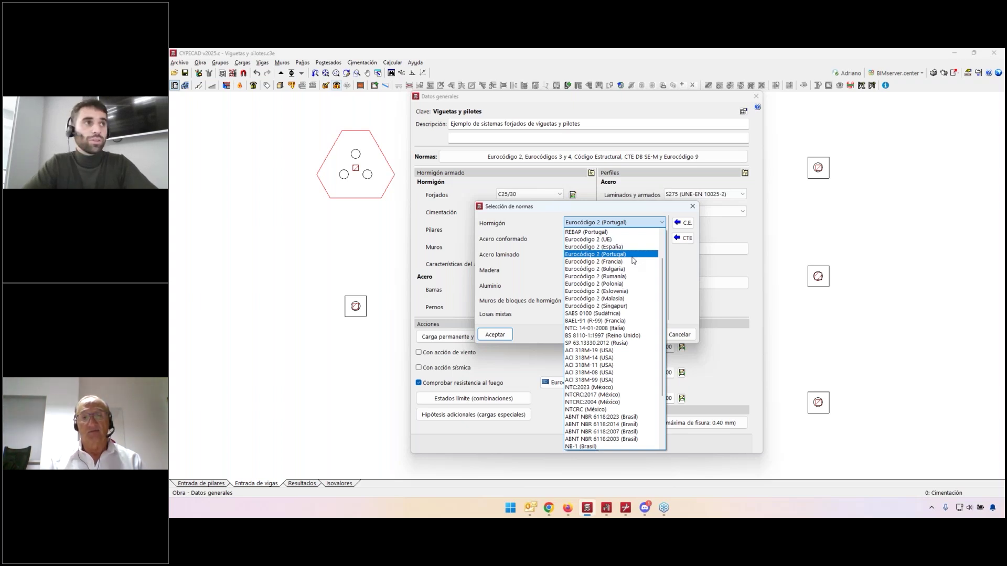
pyautogui.click(693, 206)
pyautogui.click(692, 206)
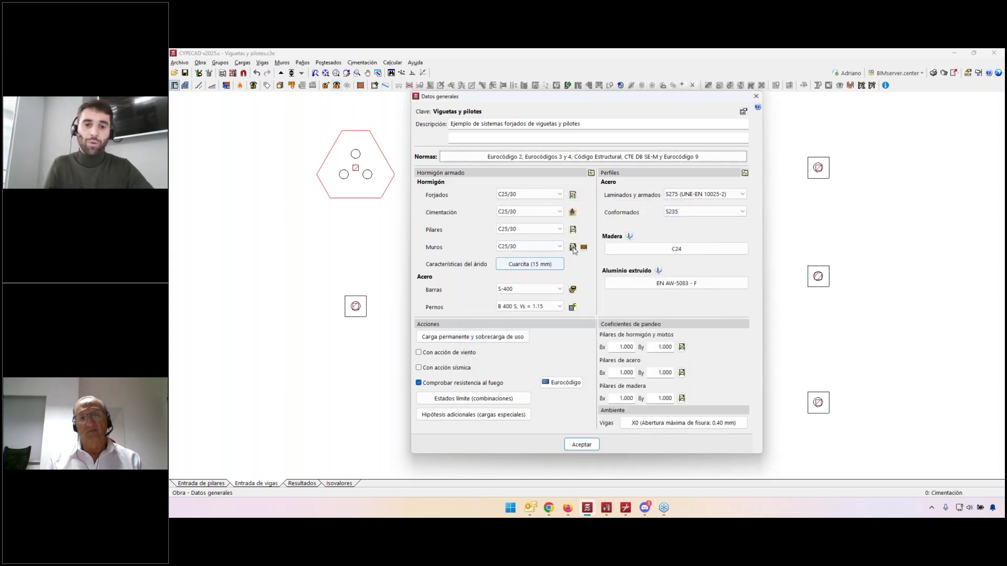
# Open the settings for foundation elements with external fixity to examine the project situations and allowable soil stresses.
pyautogui.click(572, 212)
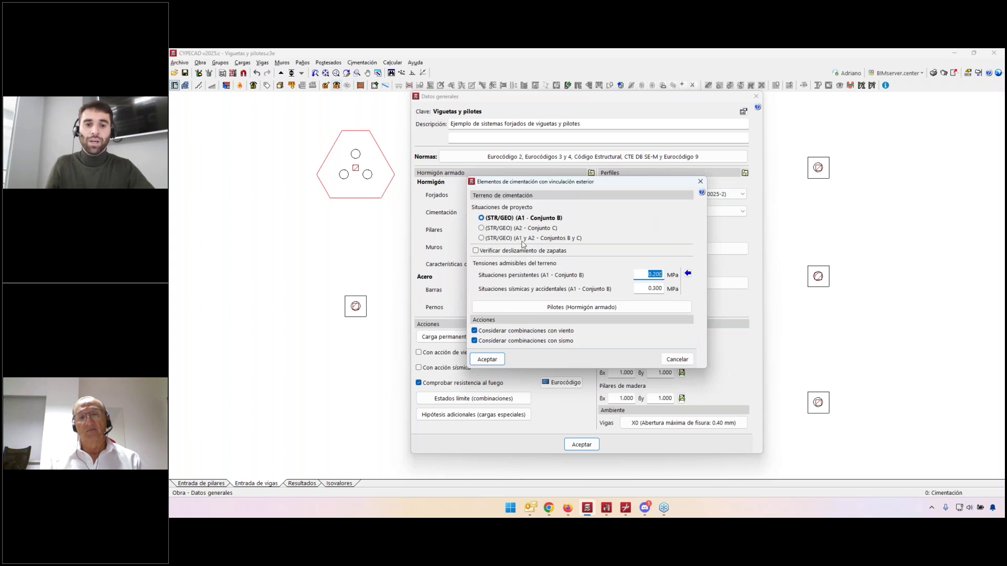